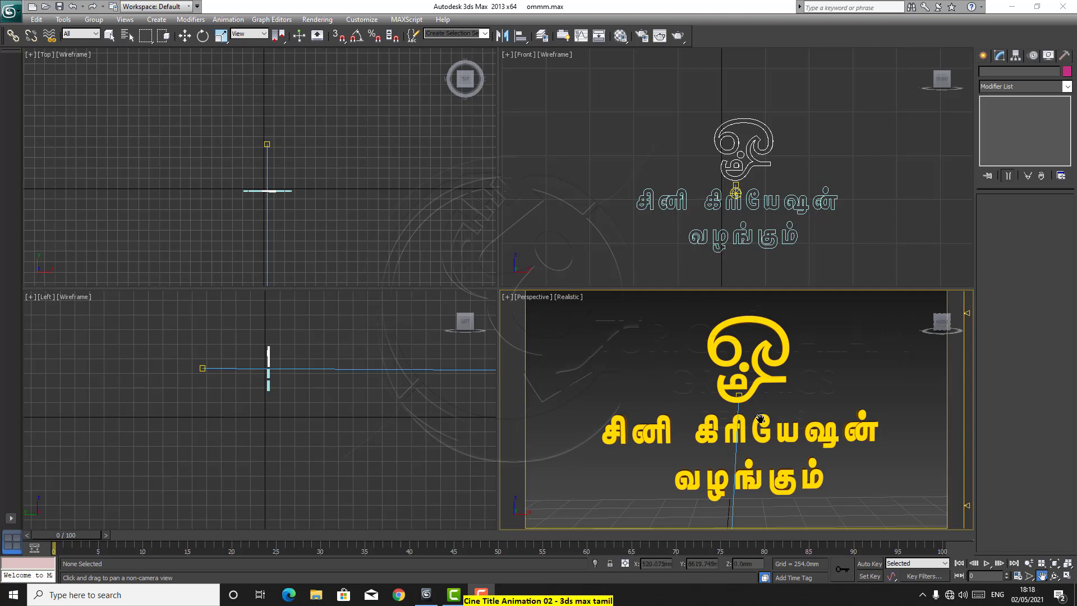
Move Spot001.Target slightly down in the Left viewport, then check it maximized
click(186, 36)
click(202, 368)
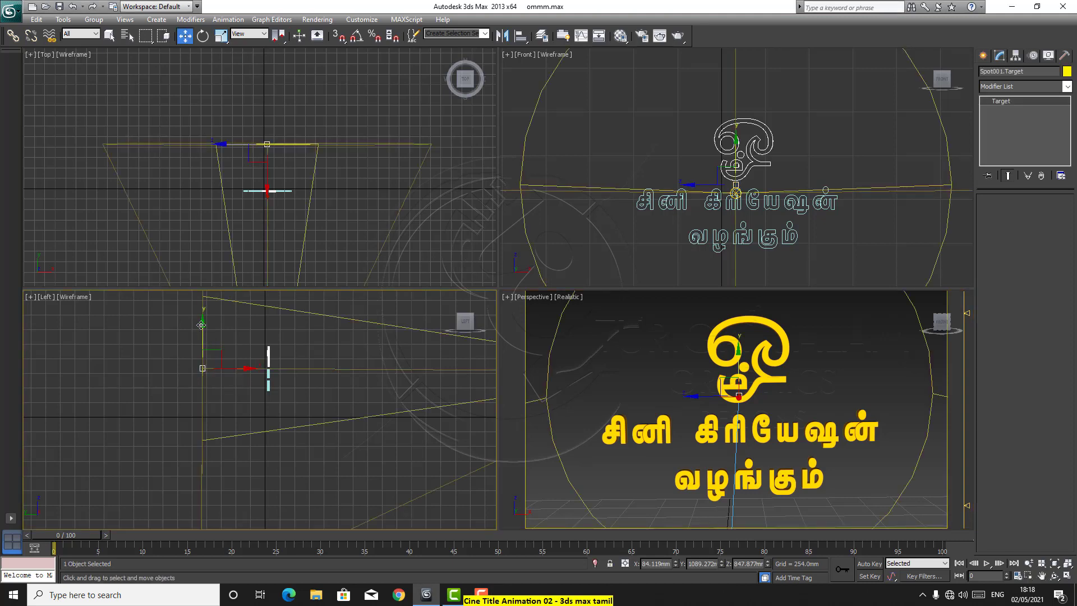
drag(202, 324, 206, 327)
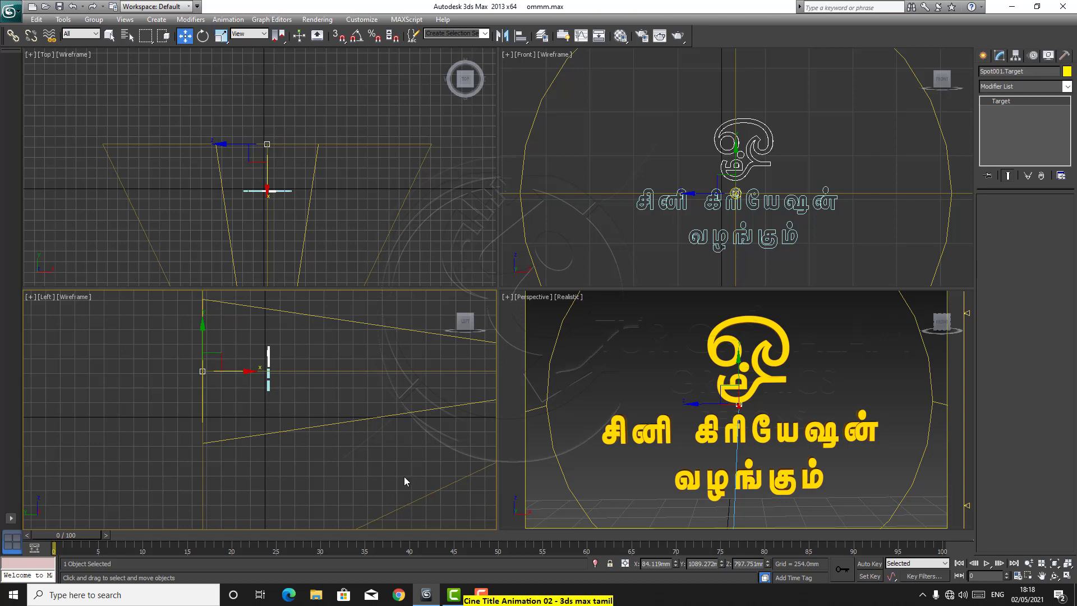
click(1066, 577)
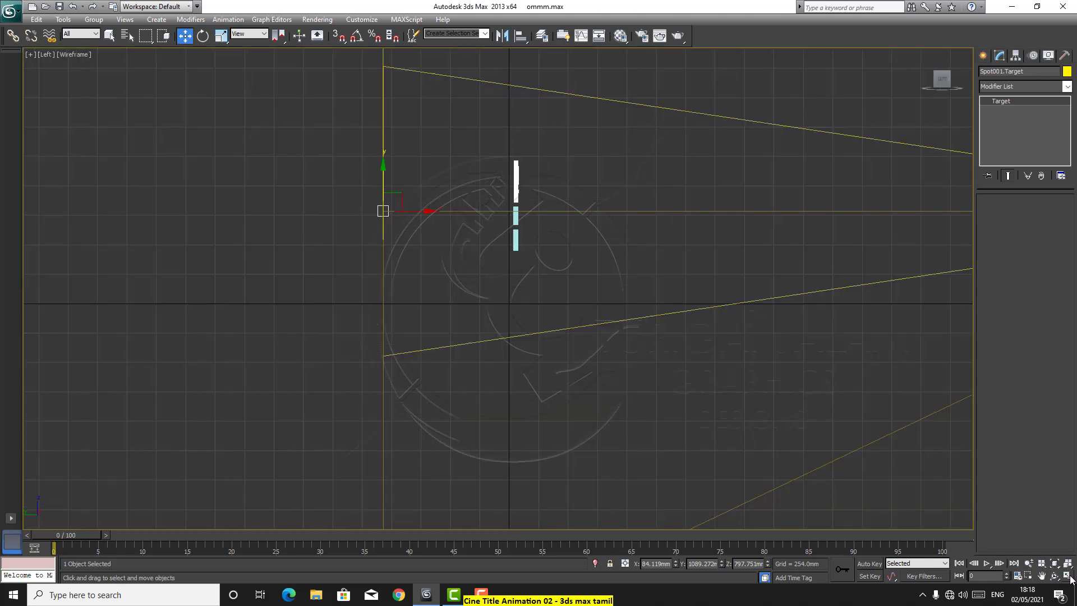
click(1068, 576)
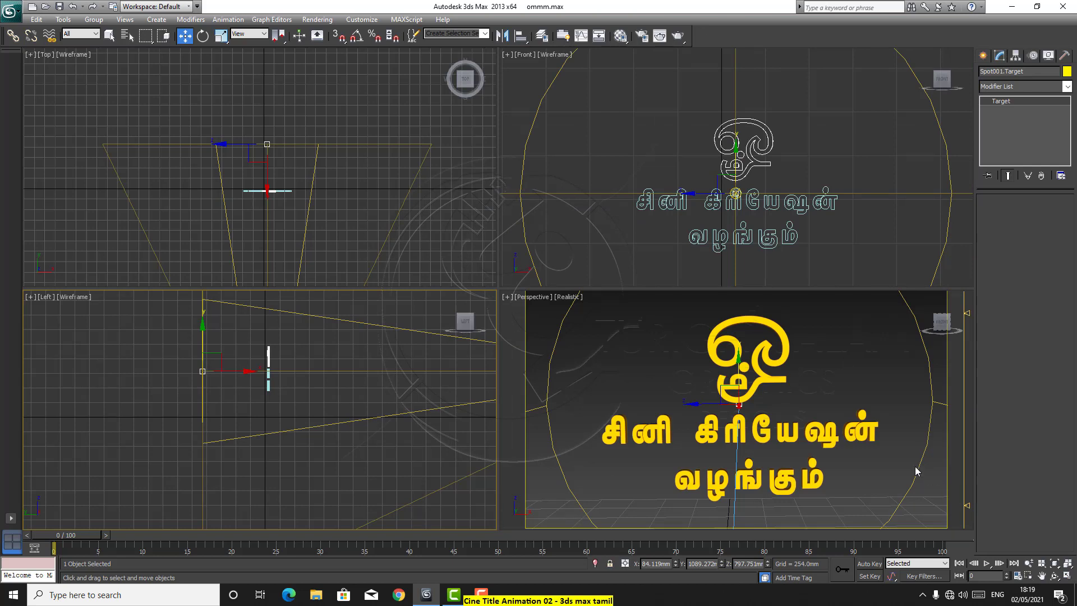
Select the spotlight and then its target to review their aim, then deselect
click(958, 487)
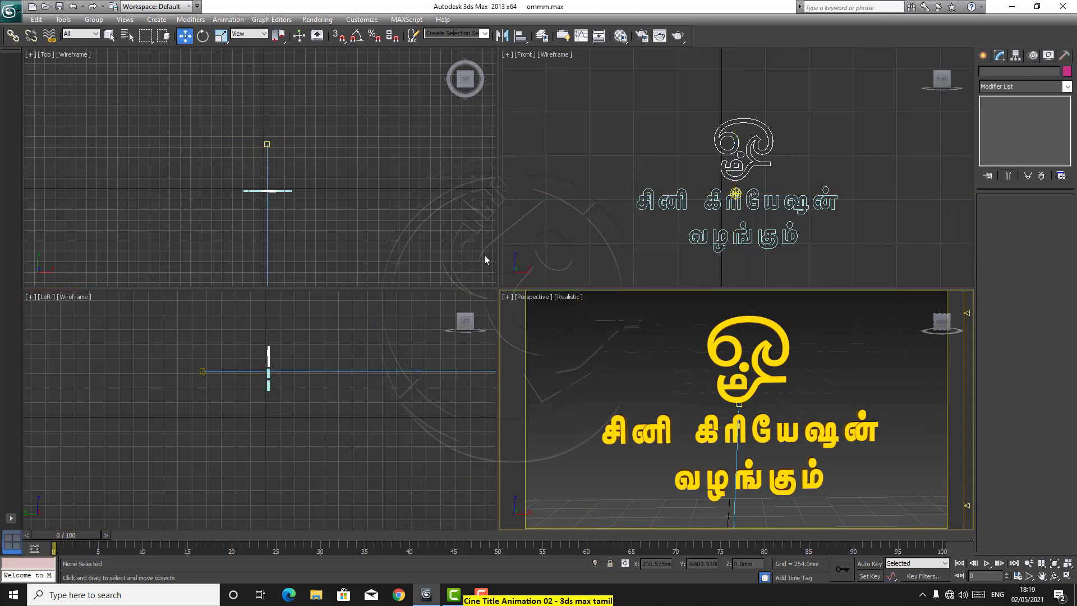
click(734, 508)
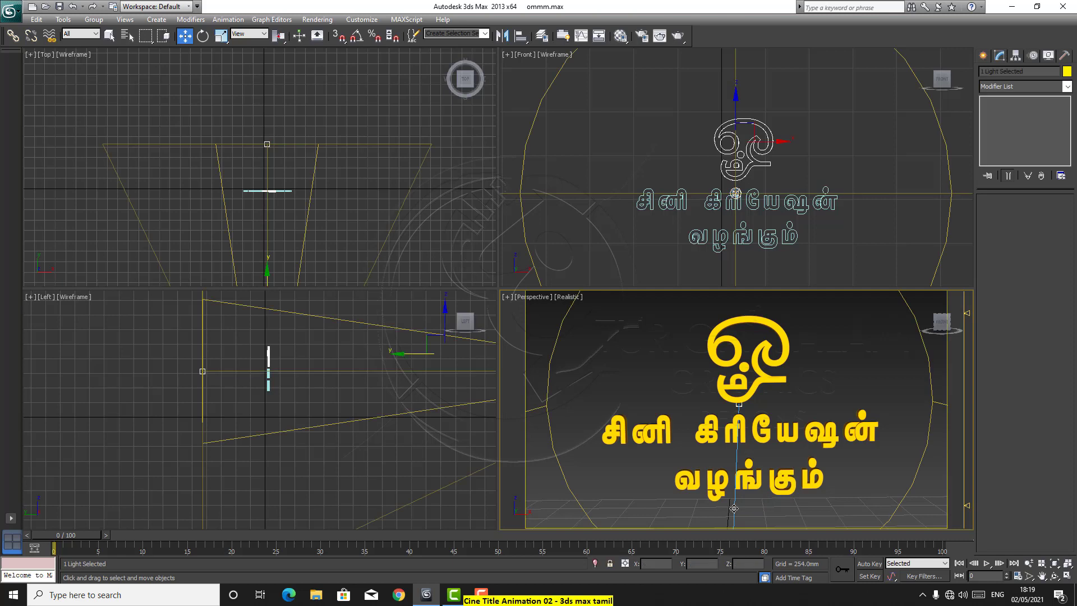
click(738, 406)
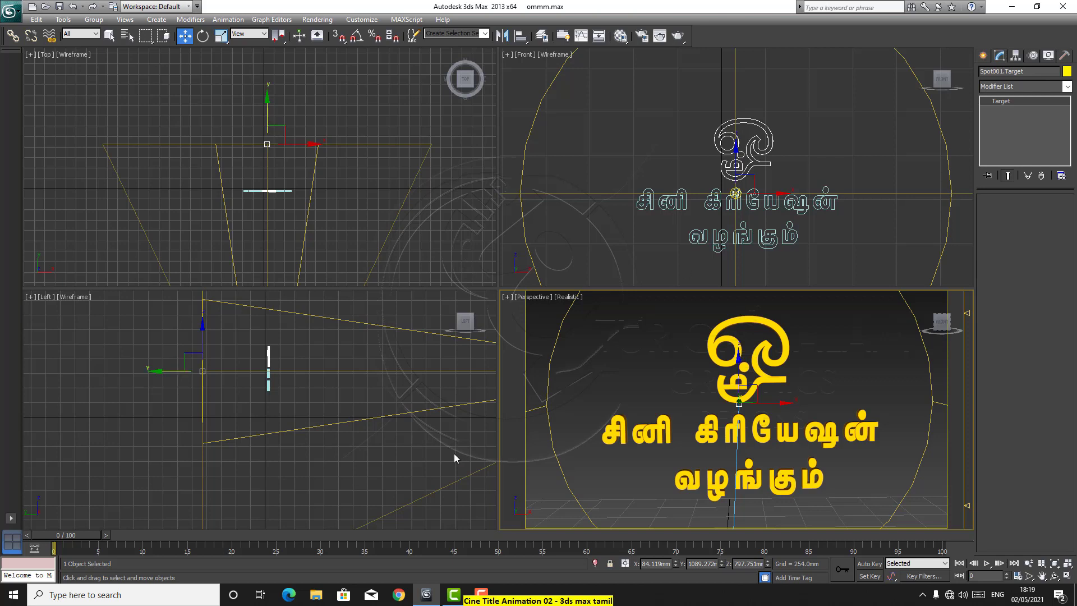
click(863, 391)
Select the Tamil title text and review the Text shape creation settings
click(727, 405)
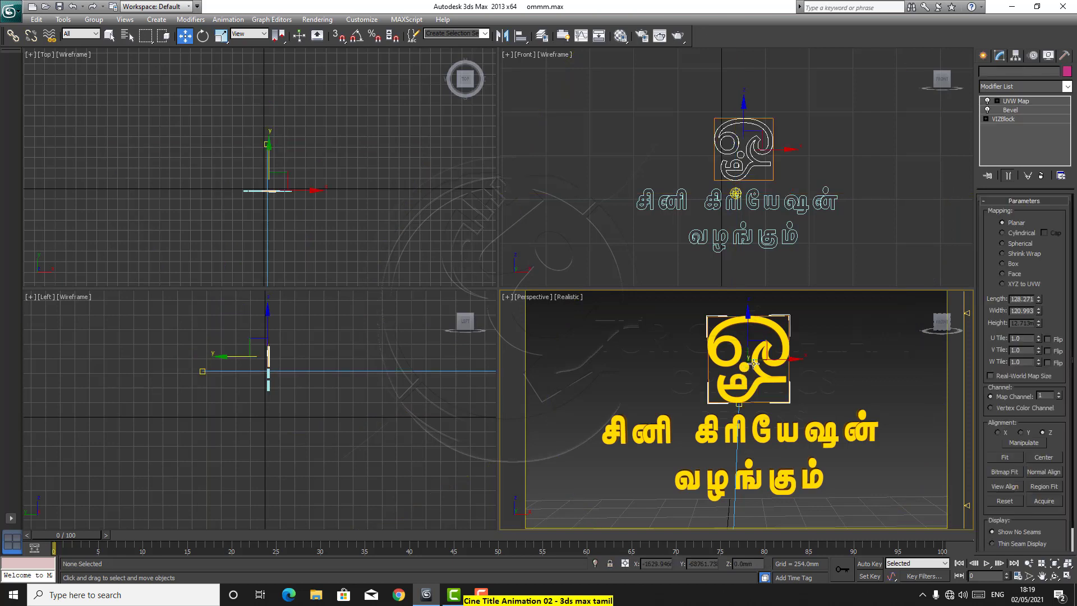
click(706, 431)
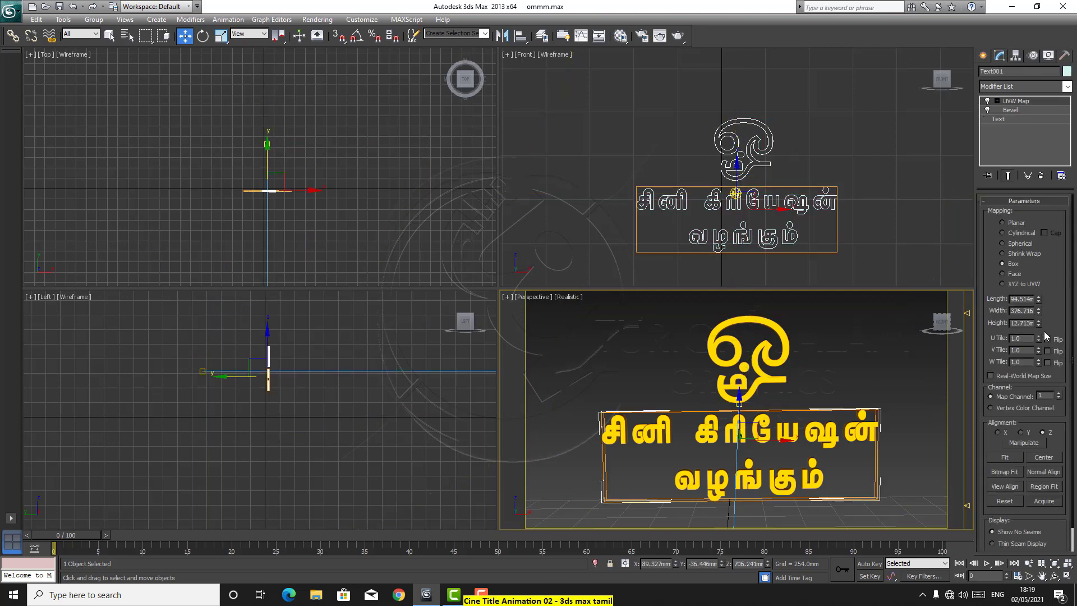
click(983, 55)
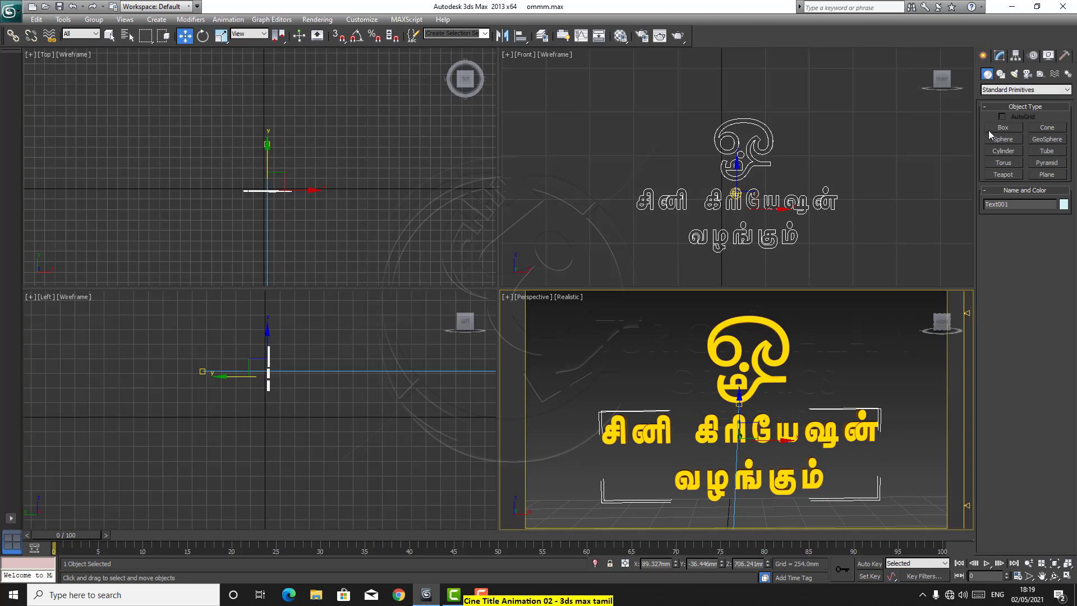
click(1001, 76)
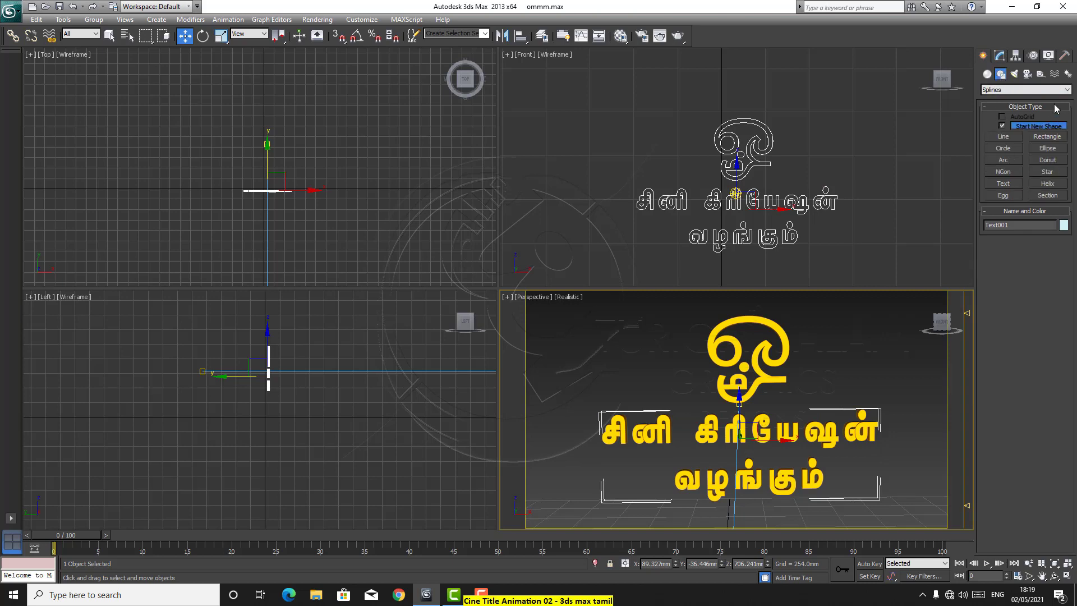
click(1006, 184)
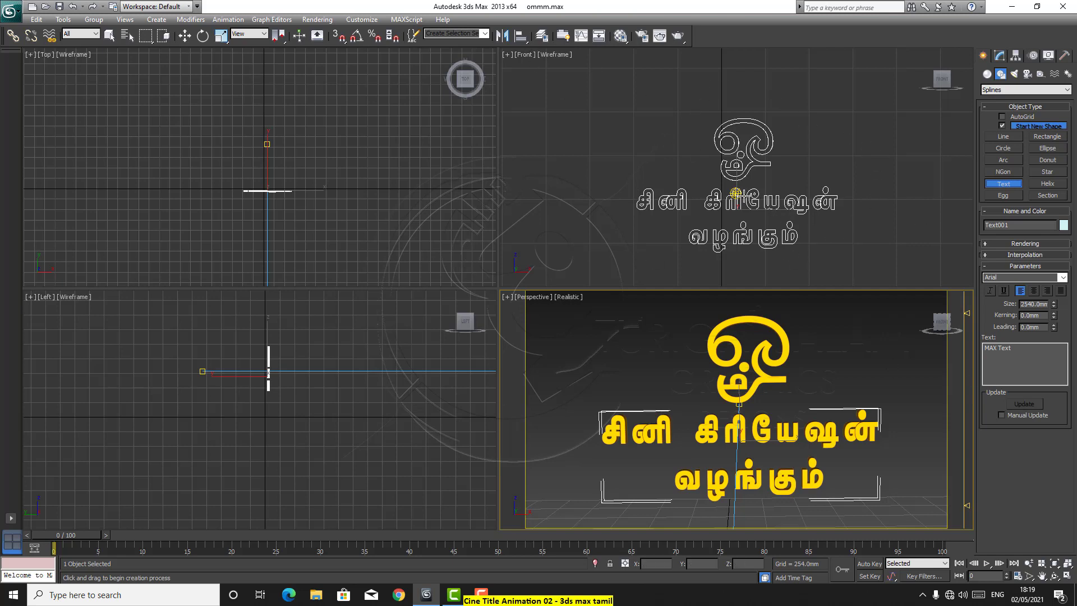
Add a UVW Map modifier to the title text's Bevel stack
click(1000, 55)
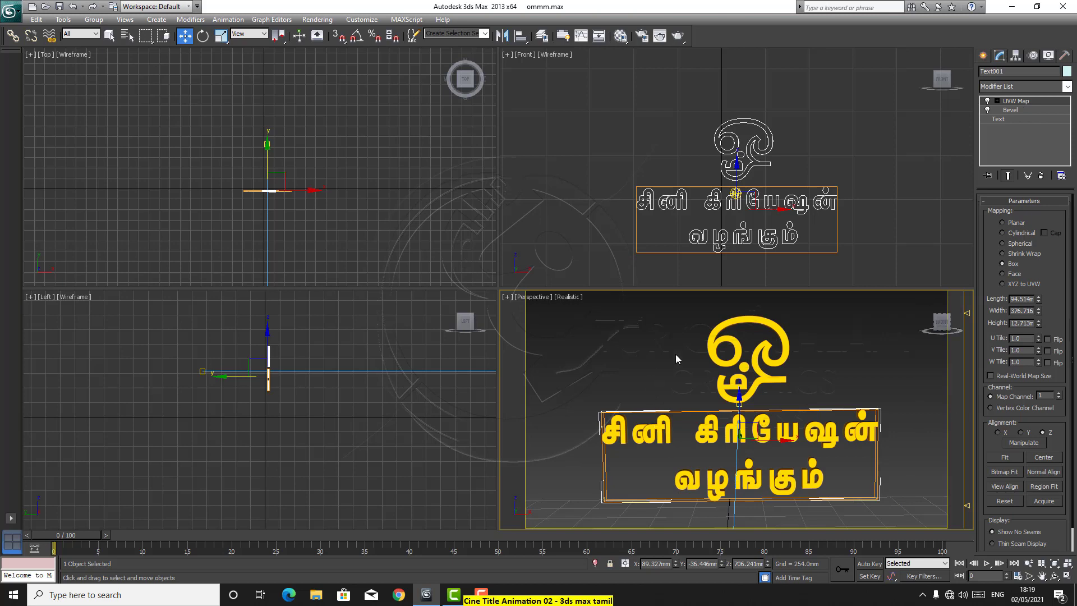
click(1069, 88)
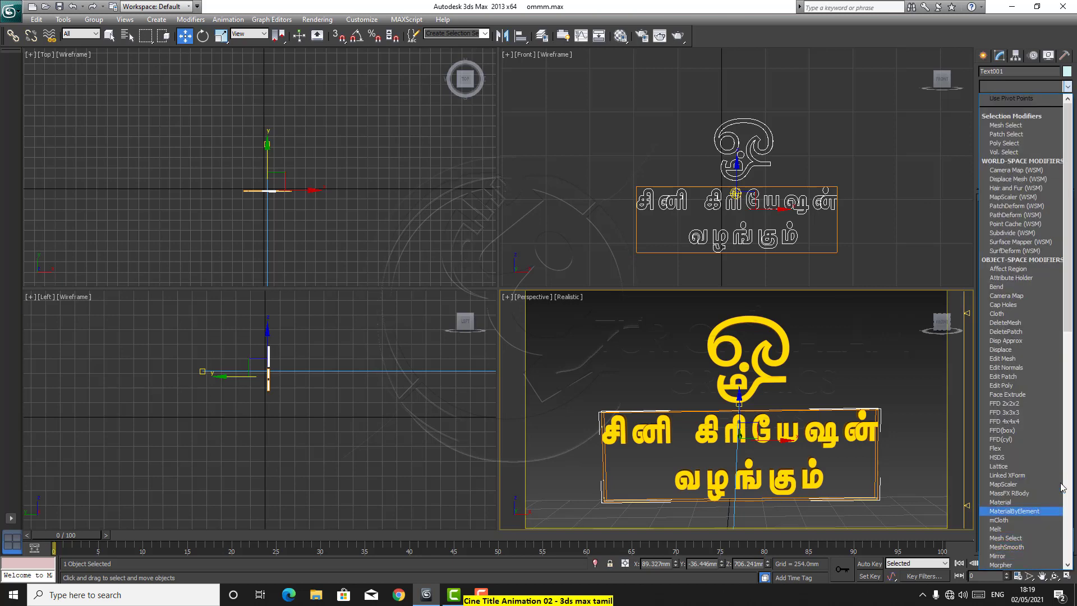
drag(1069, 292, 1066, 540)
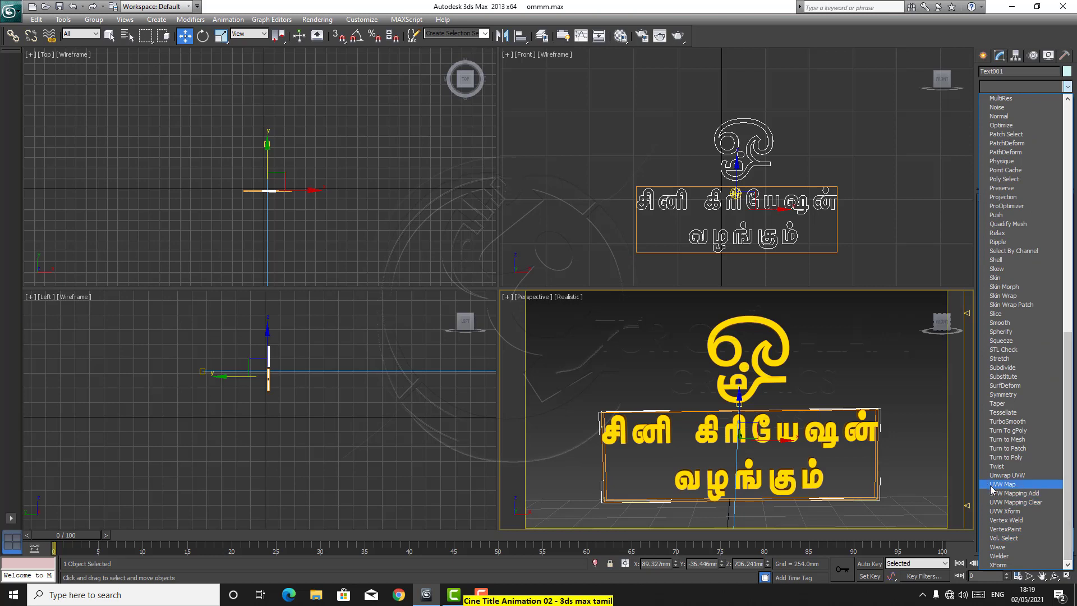
click(1019, 486)
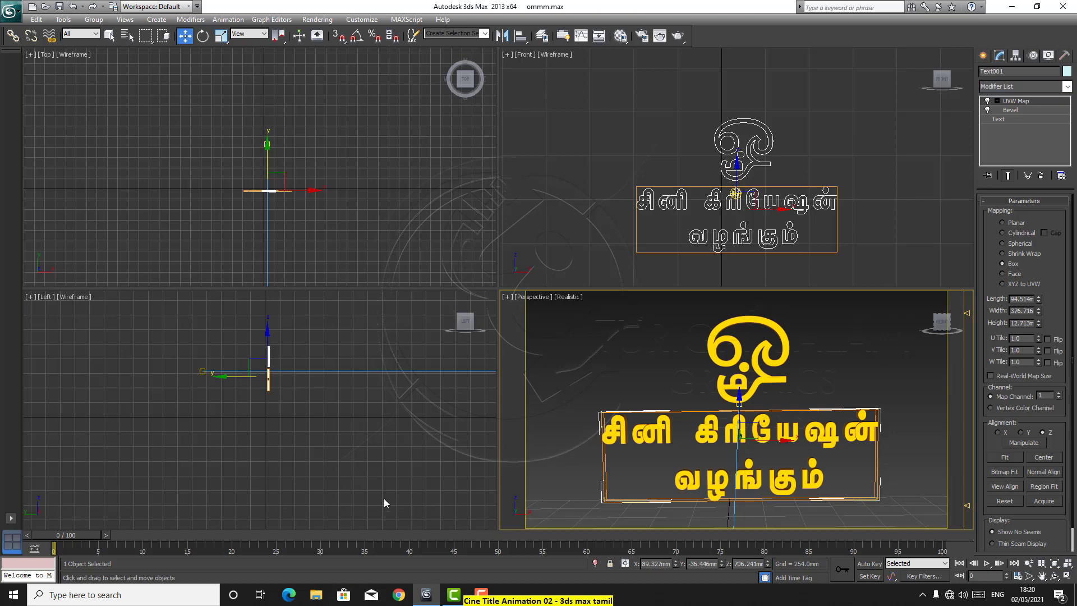
key(m)
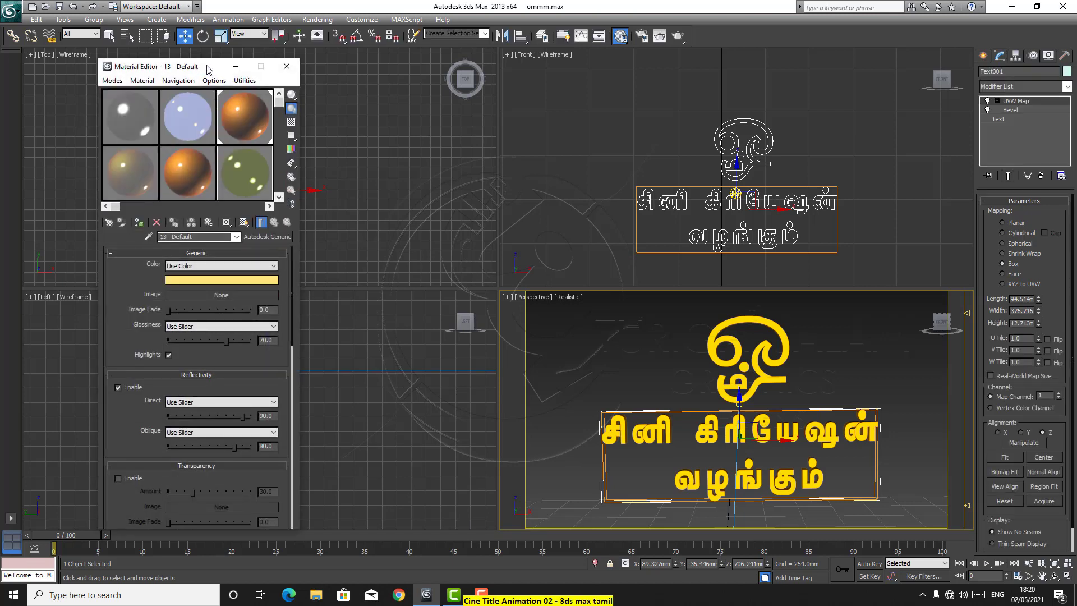
drag(214, 70, 364, 74)
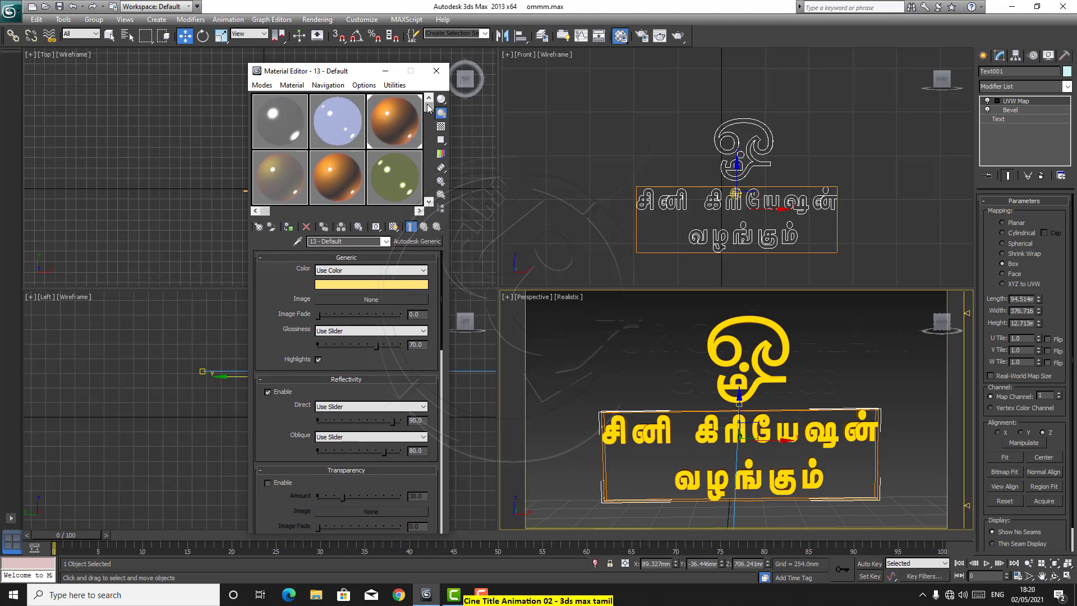
drag(428, 109, 428, 157)
click(332, 163)
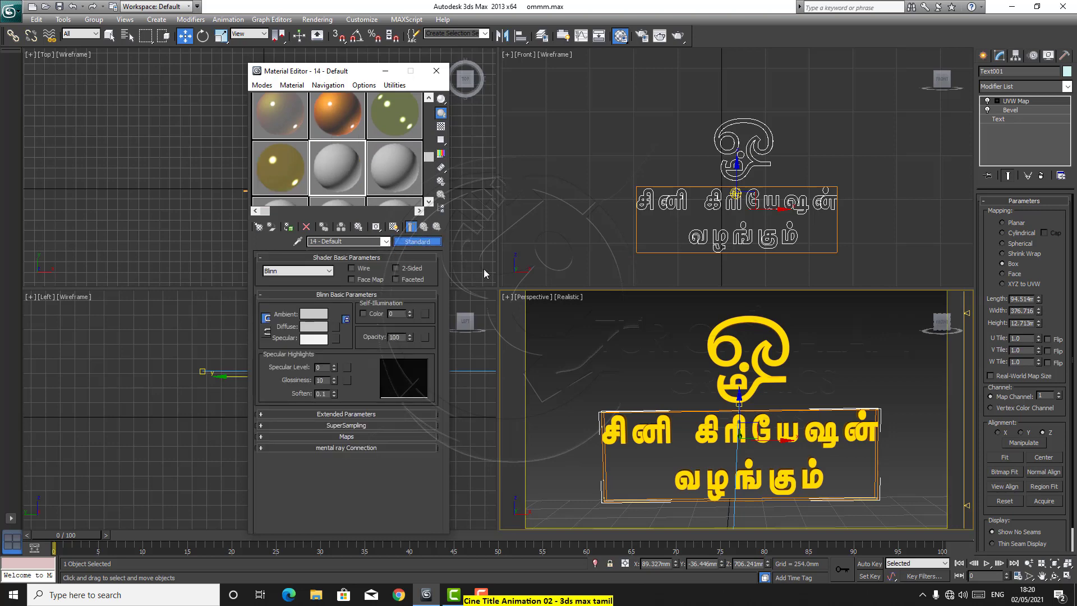
click(417, 242)
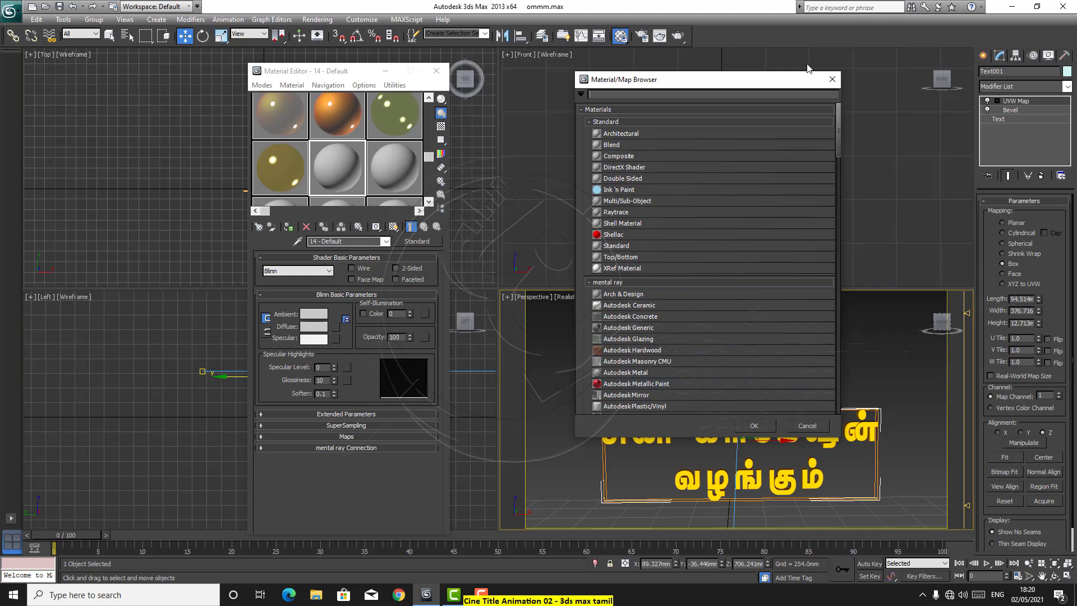
click(834, 81)
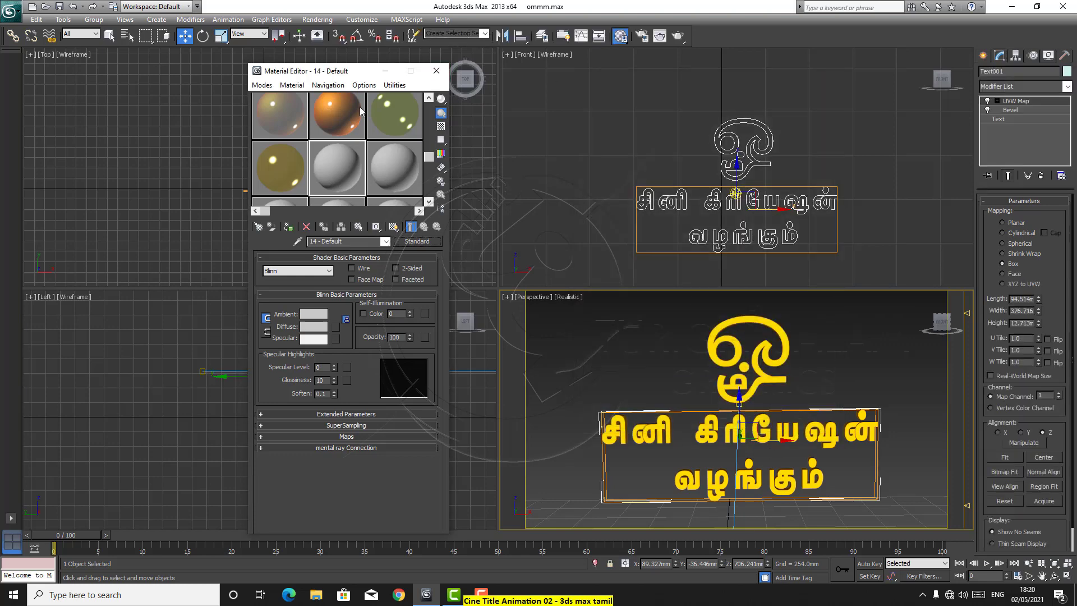
click(335, 115)
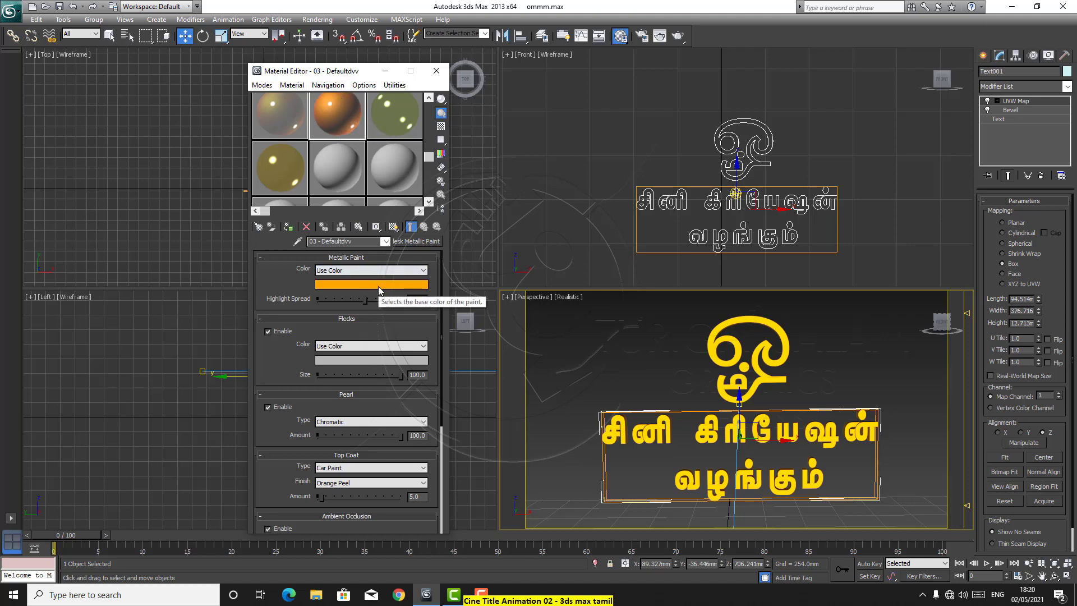
click(437, 71)
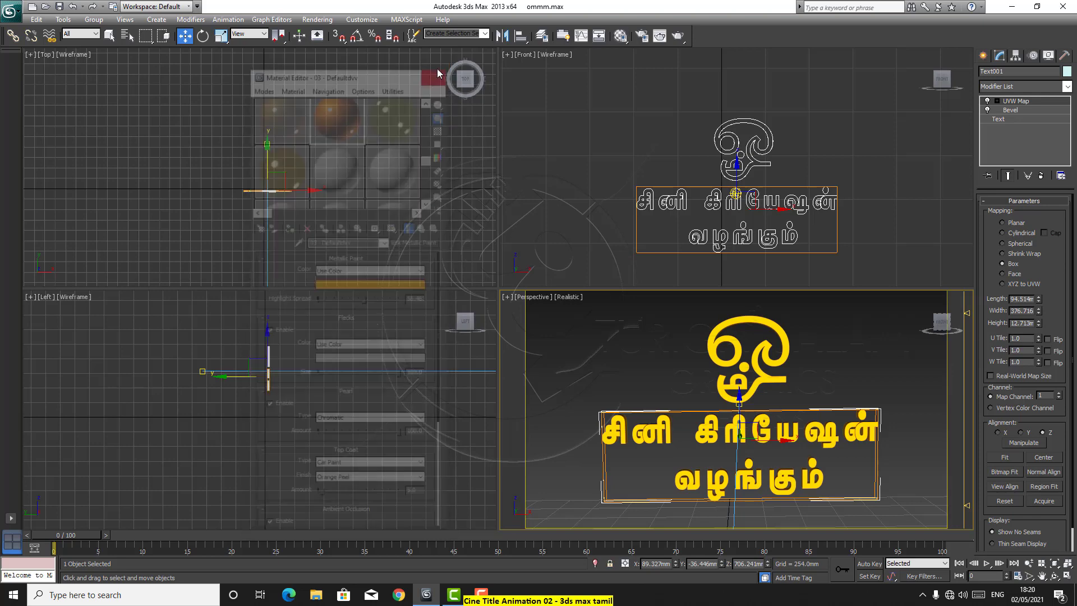
Shift Spot001.Target slightly along X in the maximized Left viewport
click(203, 371)
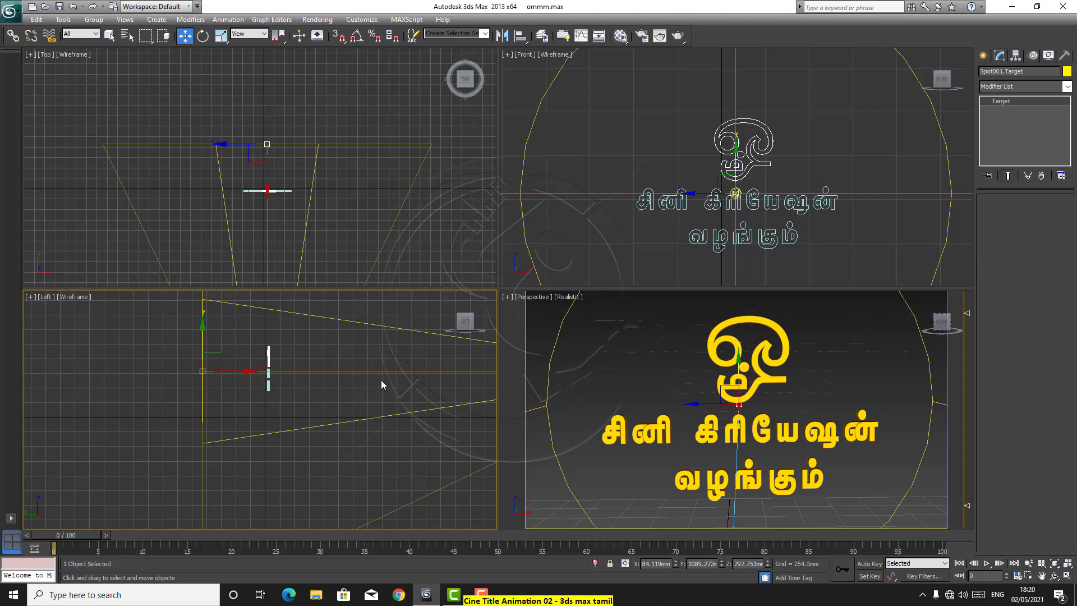
key(shift+z)
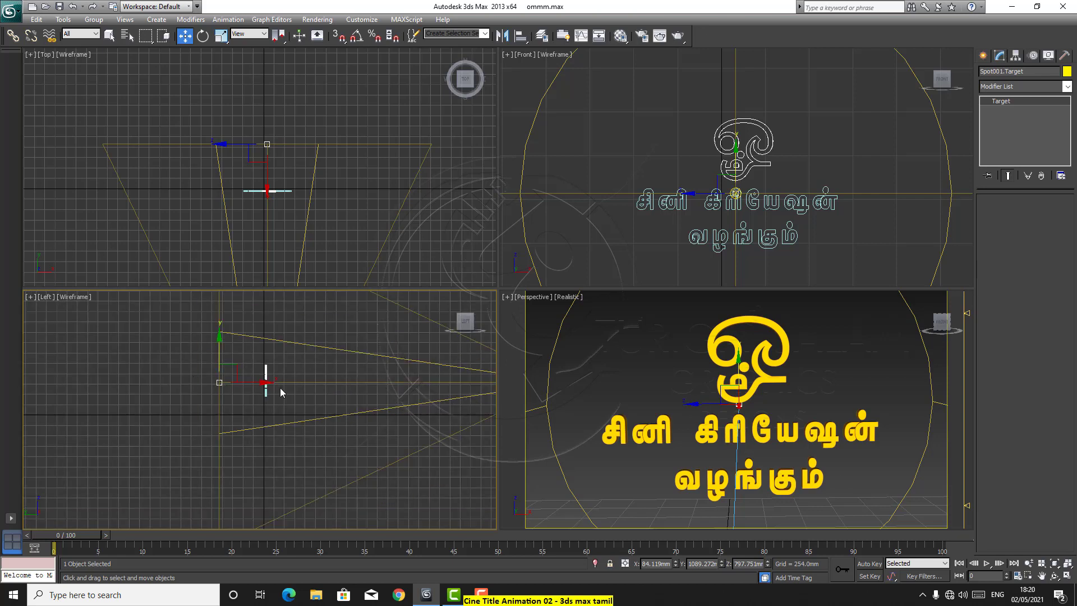
key(shift+z)
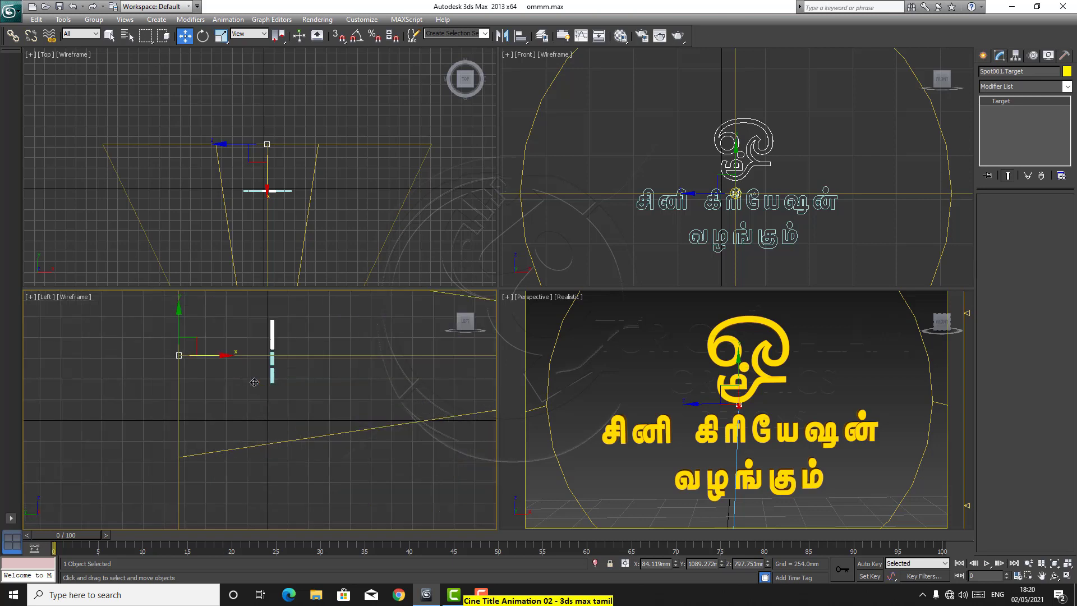
click(1066, 578)
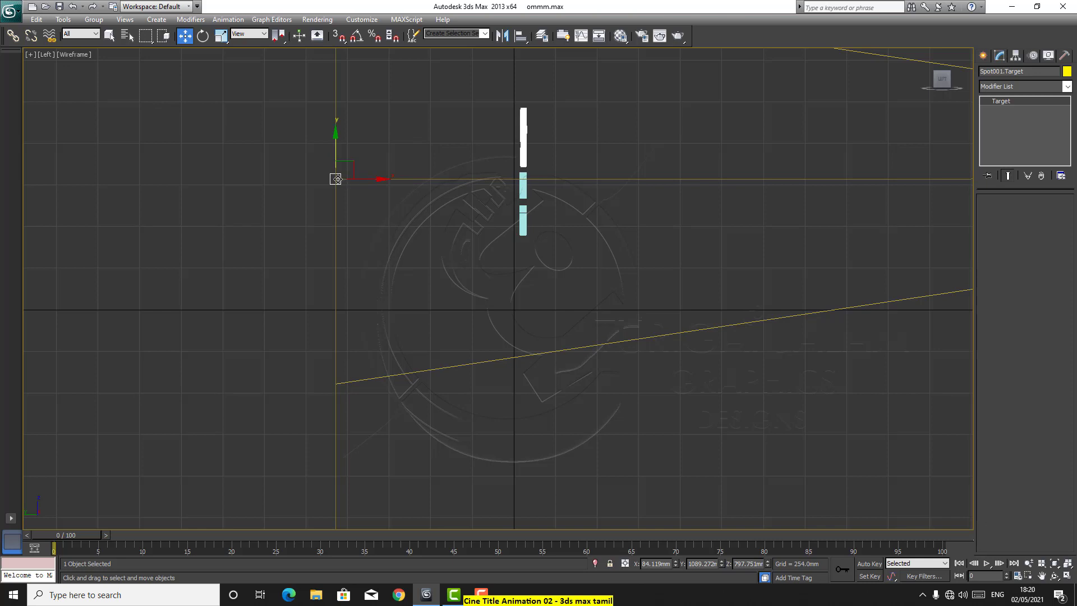
mouse_move(380, 178)
mouse_down()
mouse_move(627, 178)
mouse_move(392, 169)
mouse_up()
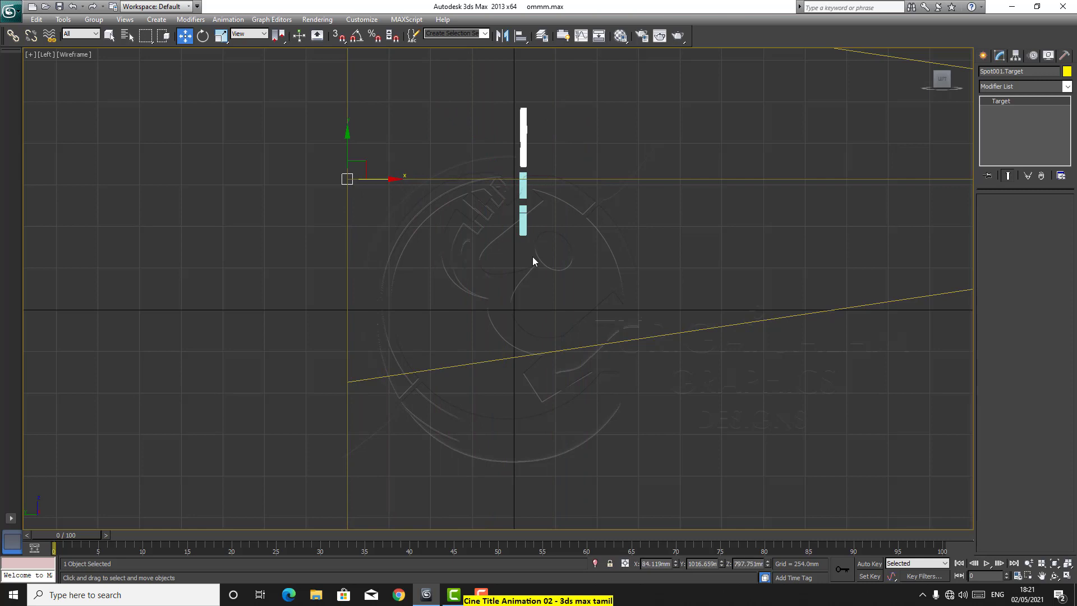
Select the spotlight to show its general settings and restore the four-view layout
click(587, 305)
scroll(587, 306, down, 3)
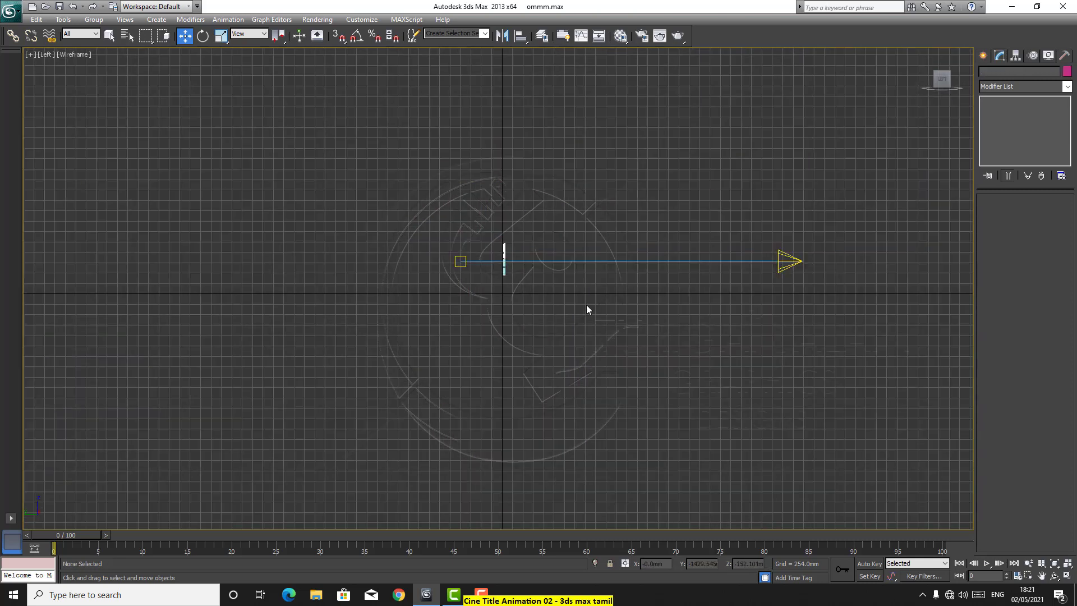
click(787, 260)
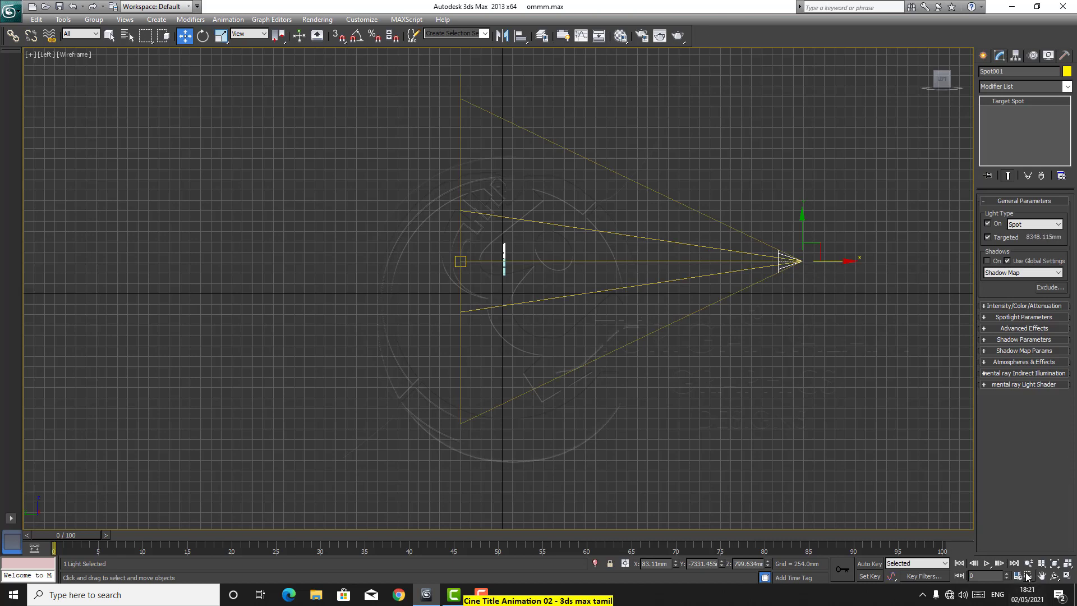
click(1068, 576)
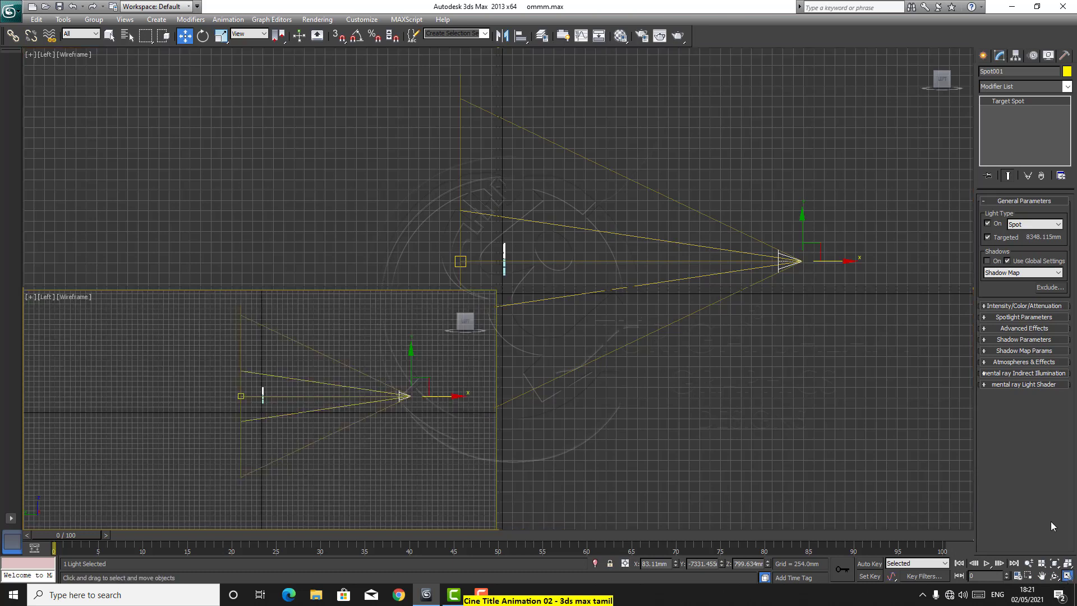
click(618, 376)
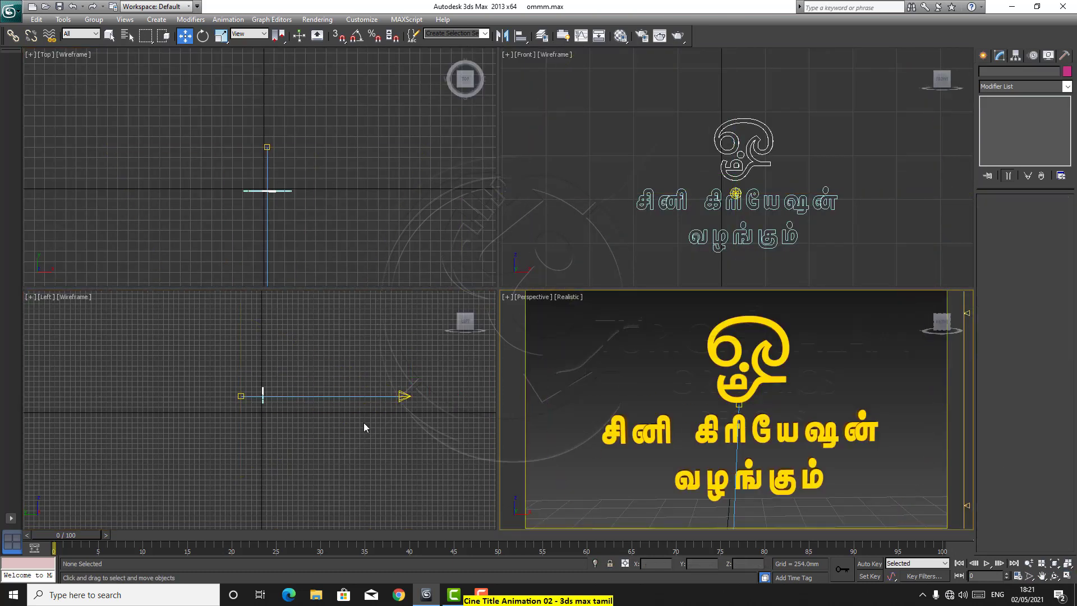
Box-select Text001, the two-line Tamil title, in the Perspective view instead of the logo
click(429, 404)
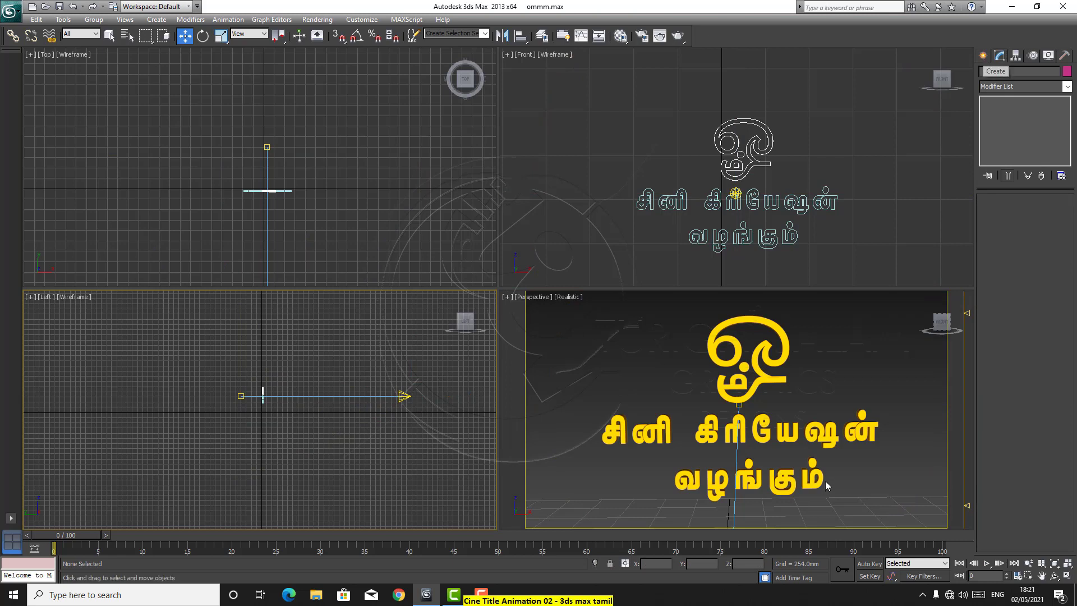
click(774, 380)
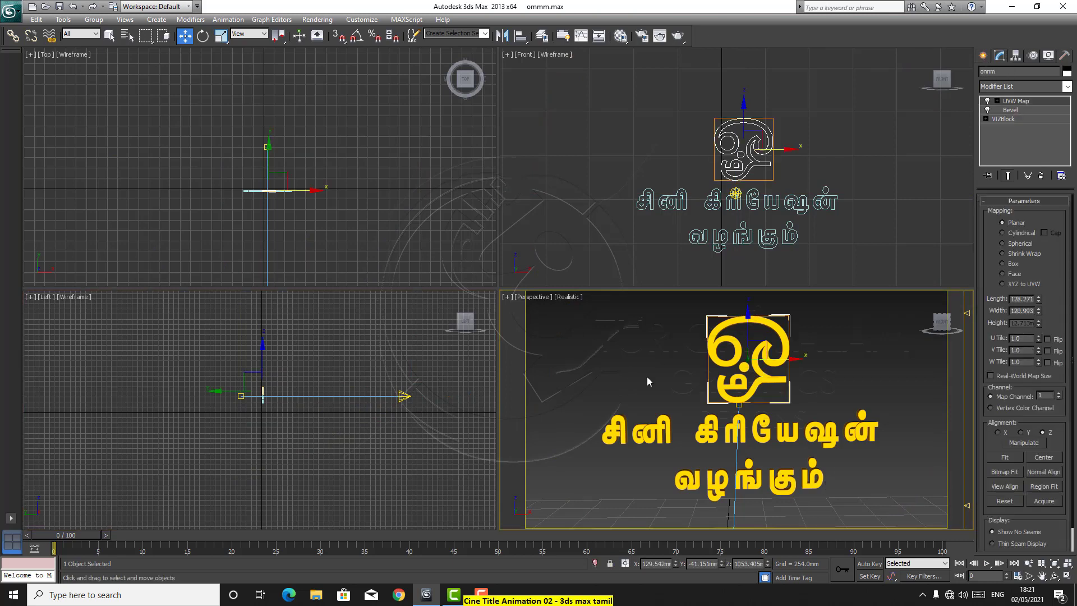
click(630, 436)
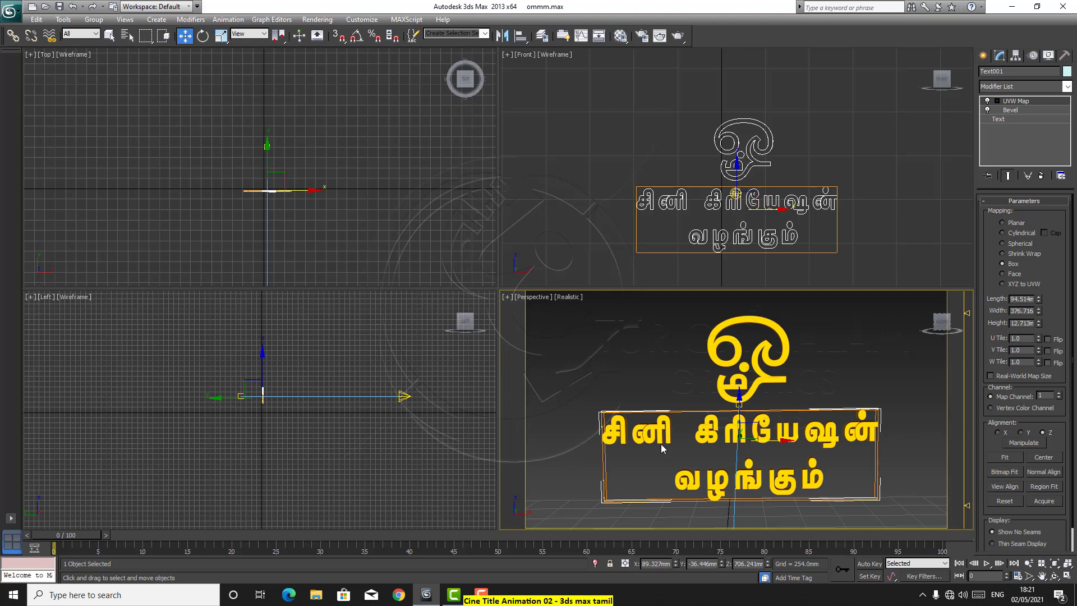
drag(564, 386, 879, 510)
click(896, 422)
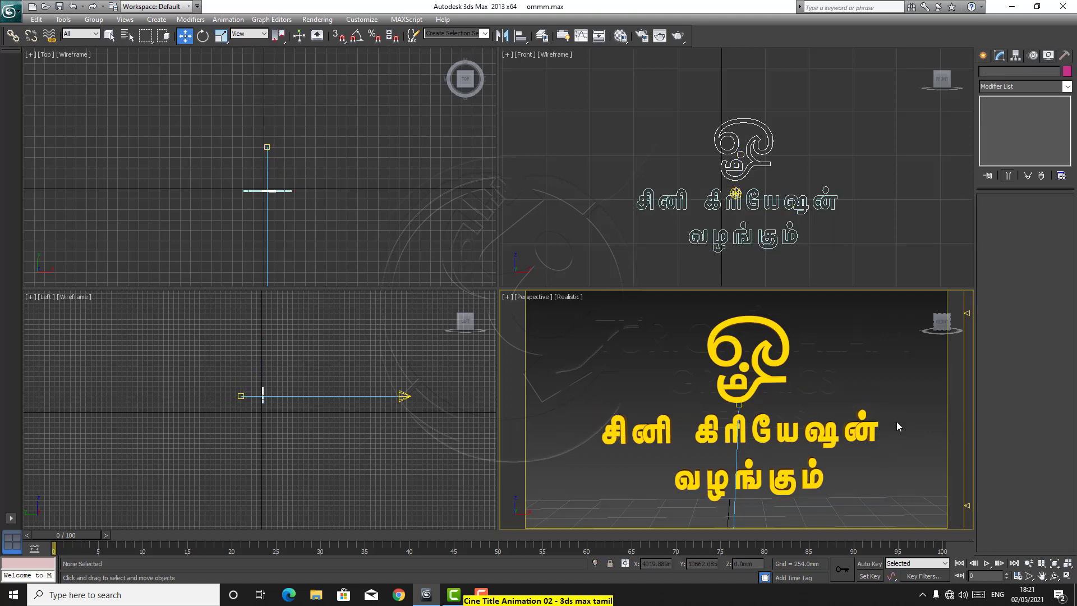
drag(898, 409, 573, 502)
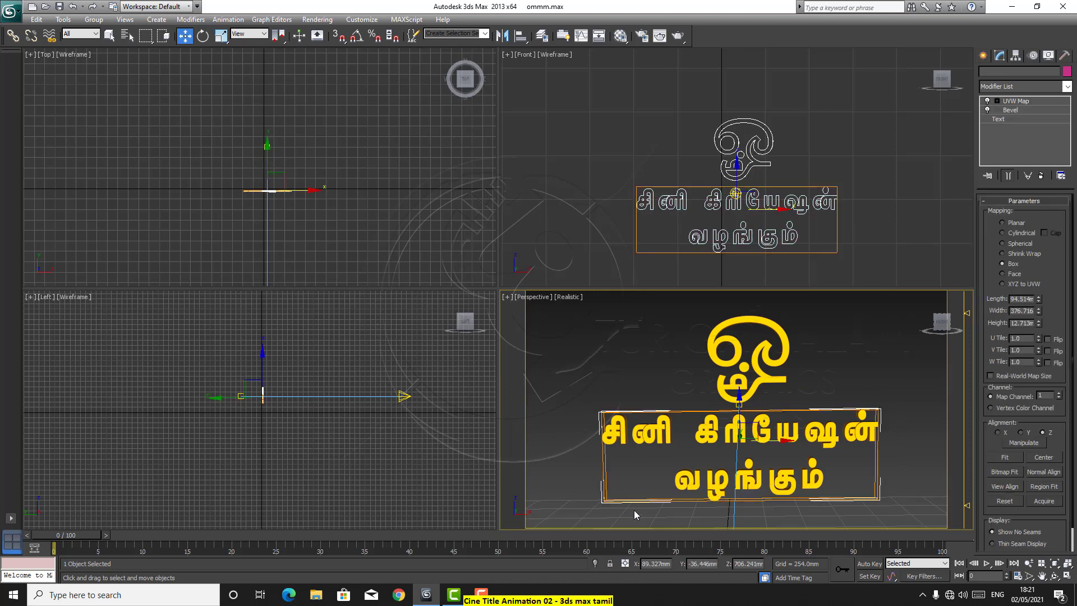
Convert the title text to Editable Poly and select its first line's last letter as an element
right_click(828, 434)
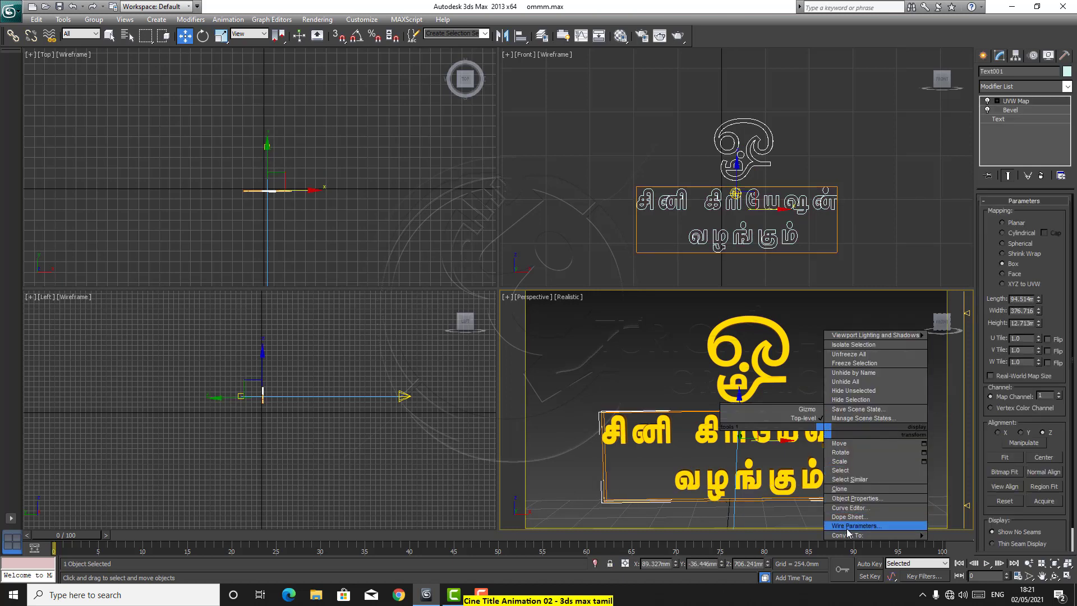
mouse_move(855, 536)
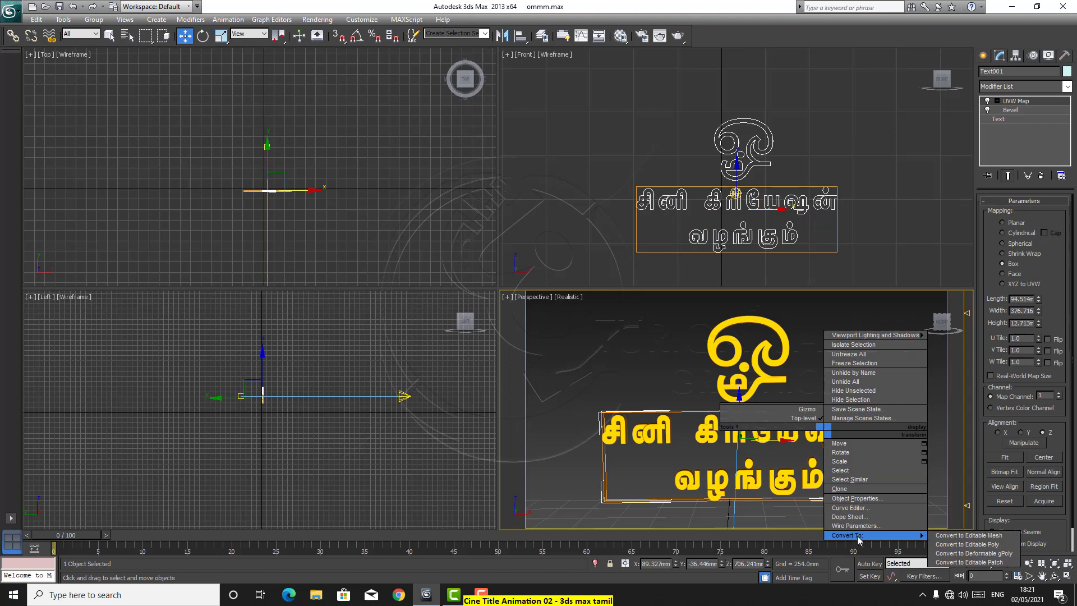
click(965, 545)
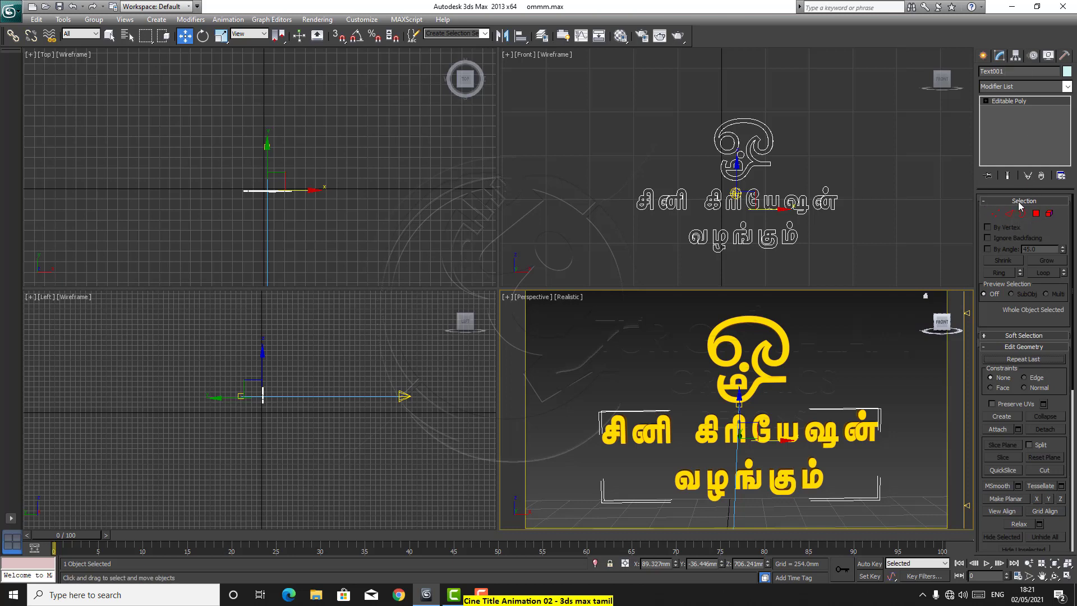
click(1051, 215)
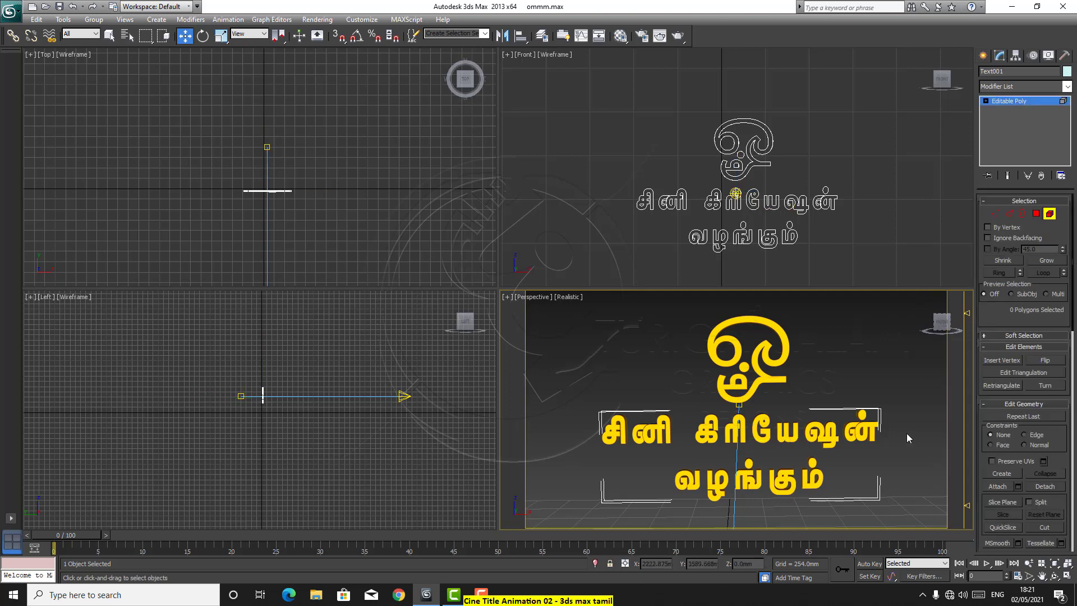
drag(929, 384, 844, 462)
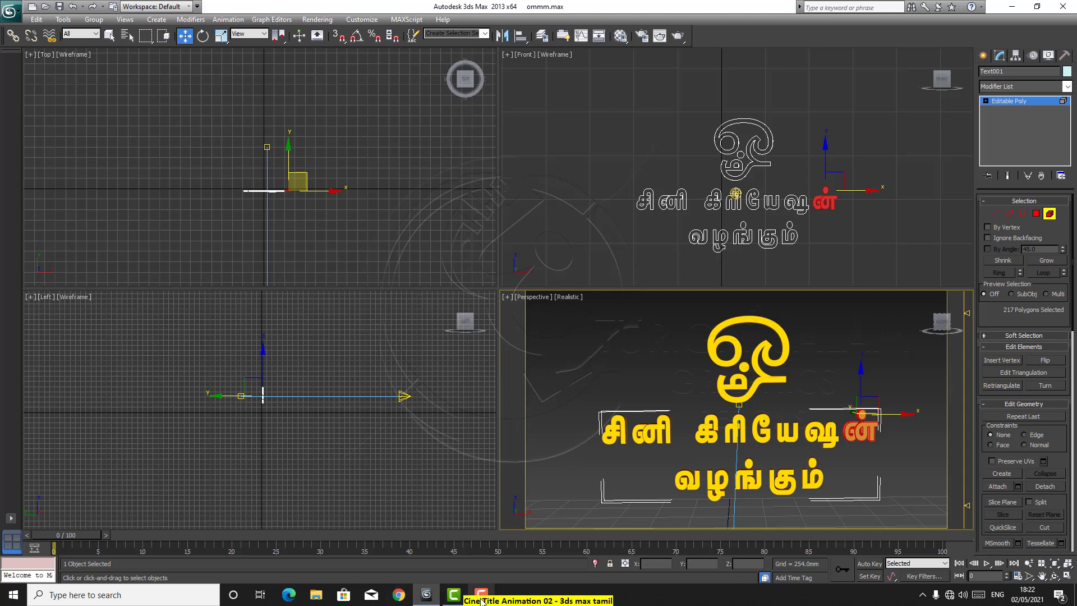
mouse_move(481, 599)
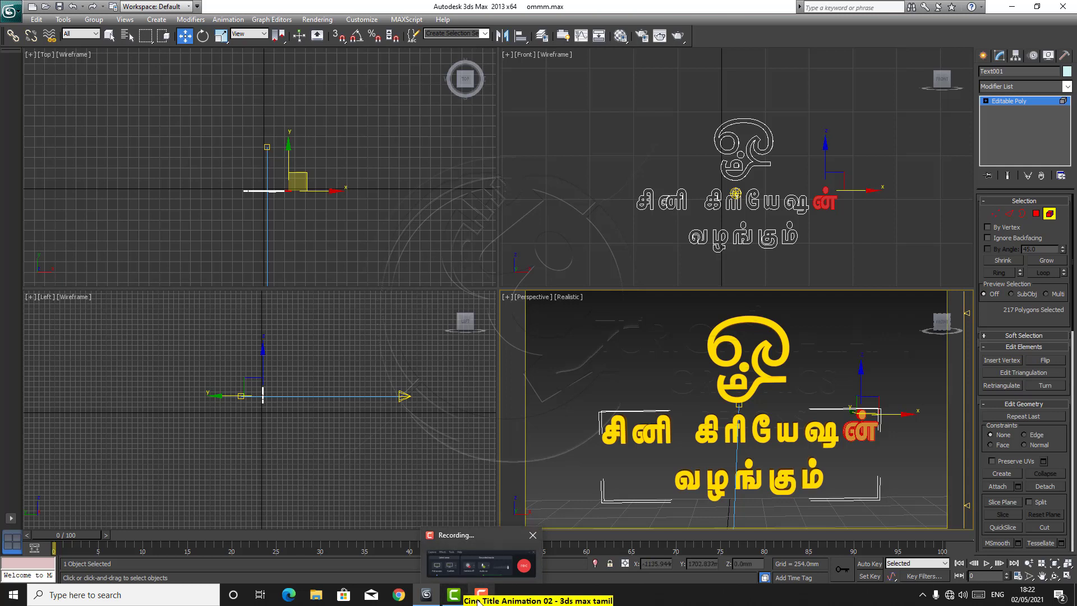
click(477, 599)
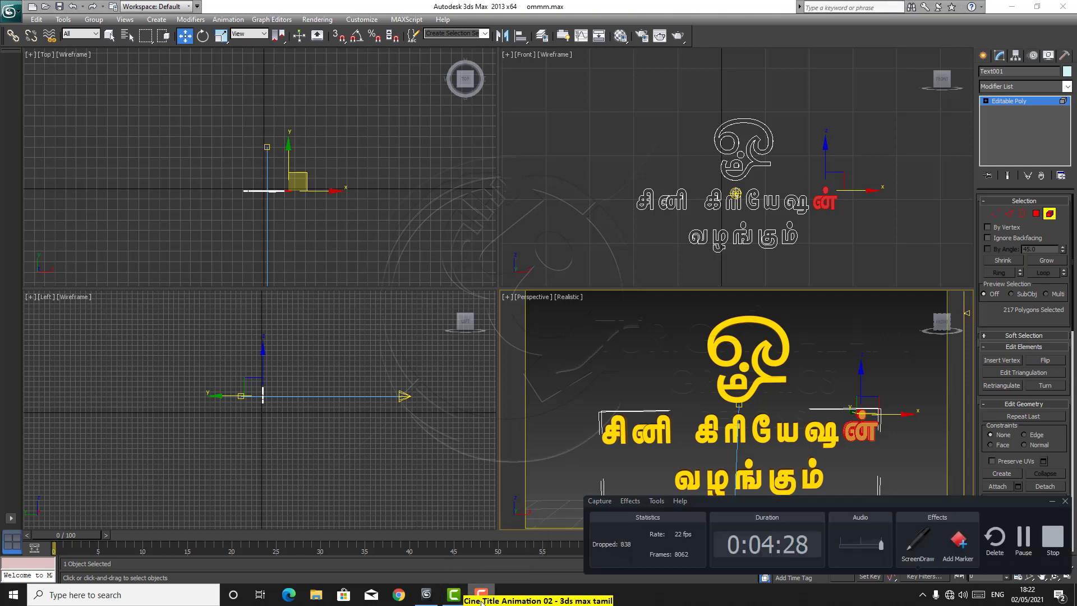
click(919, 542)
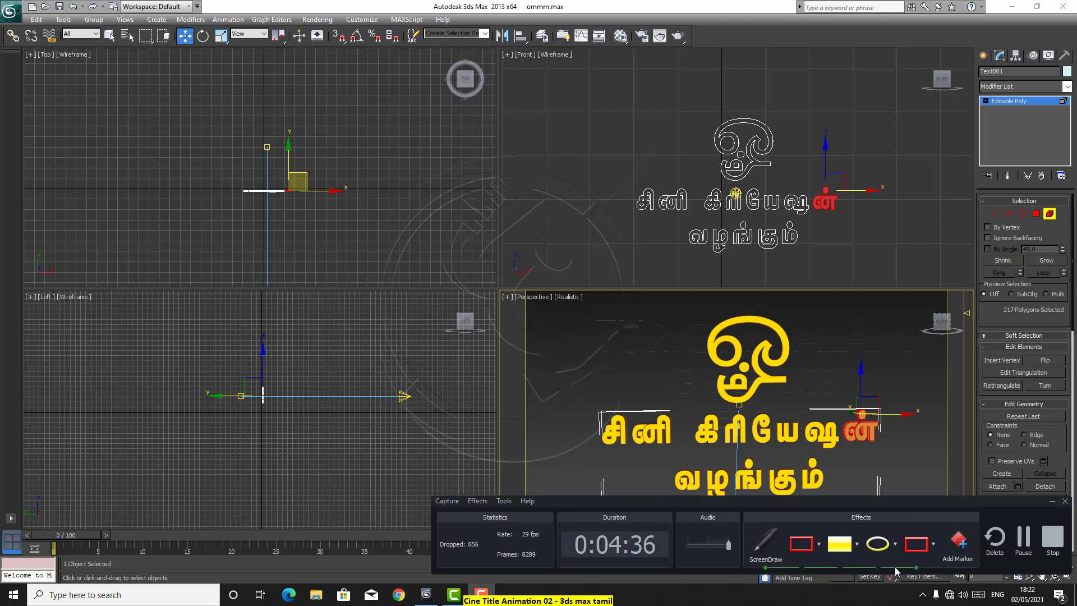
click(1054, 503)
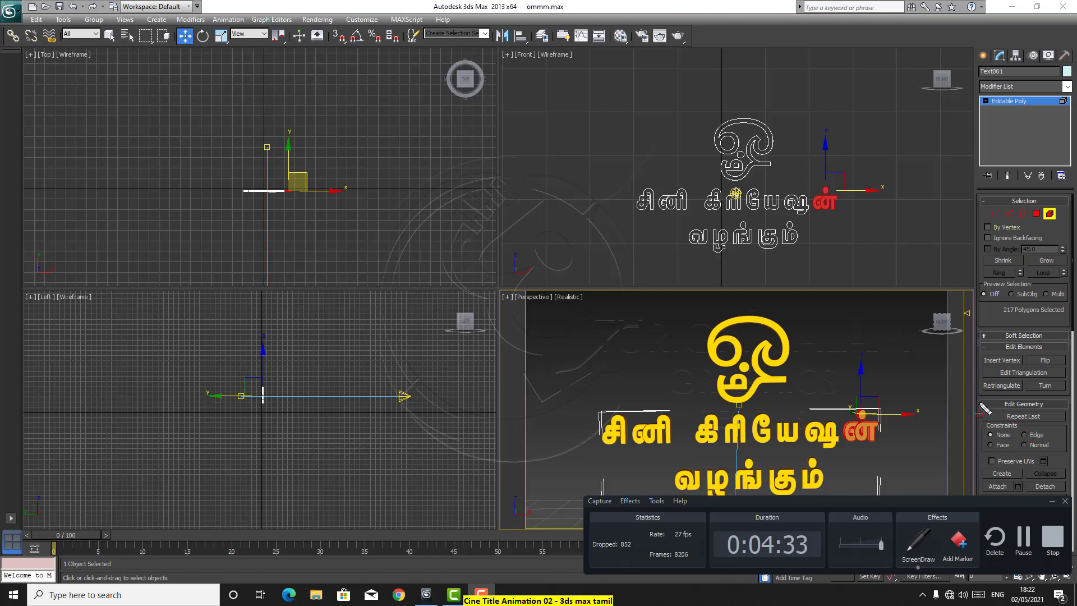
drag(1027, 405, 1073, 414)
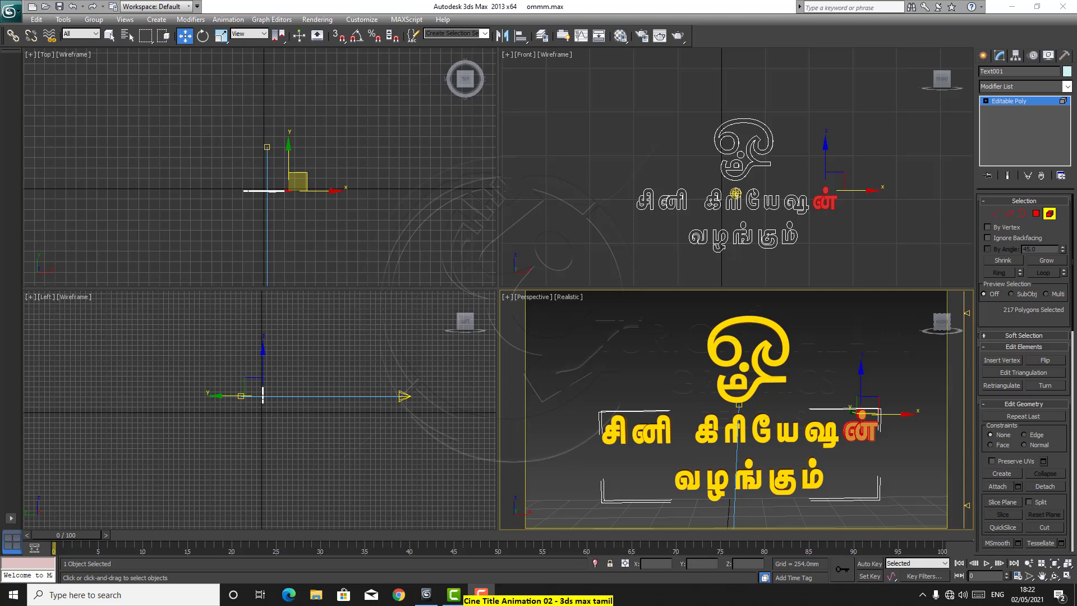
click(481, 596)
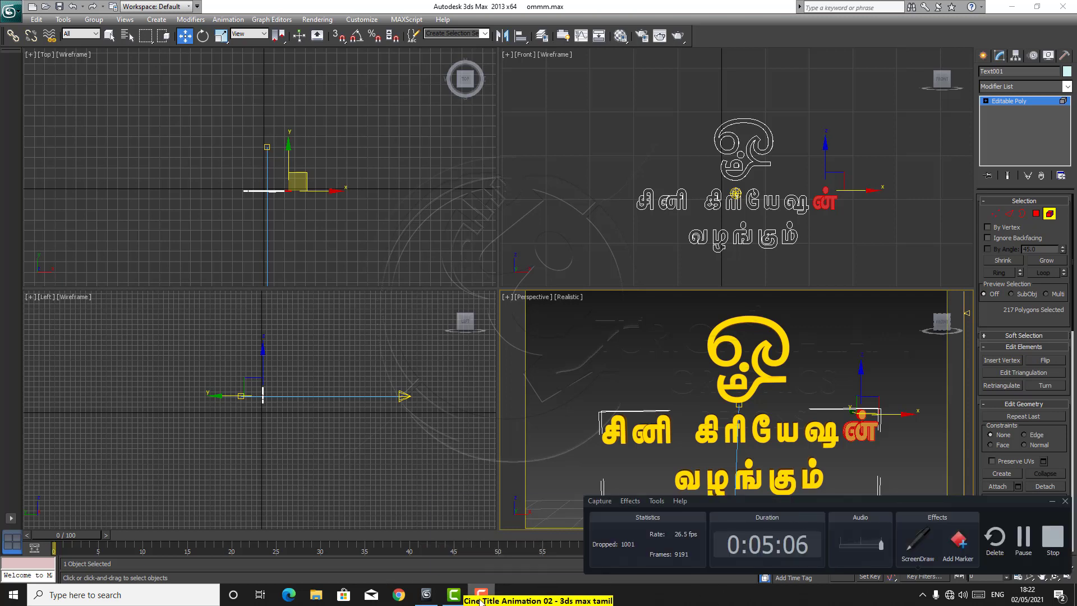
click(481, 596)
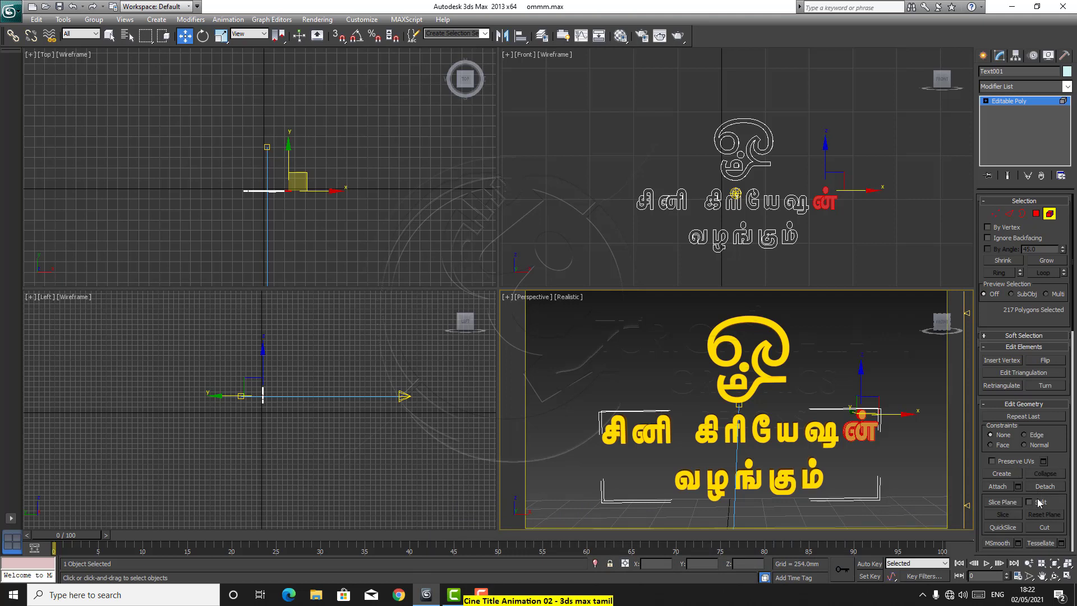
click(481, 596)
click(918, 540)
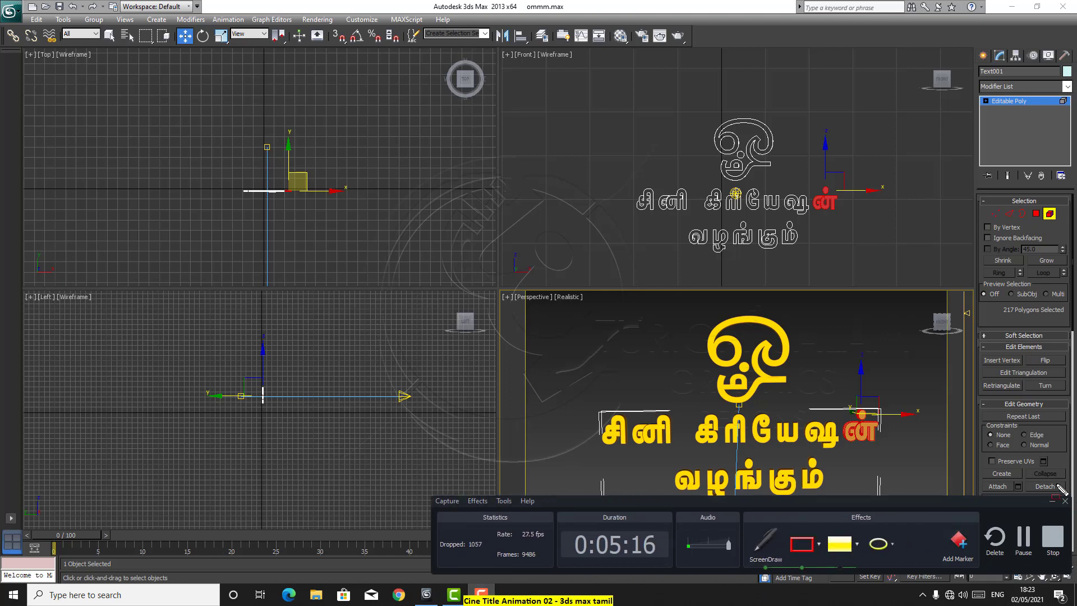
drag(1022, 481, 1066, 494)
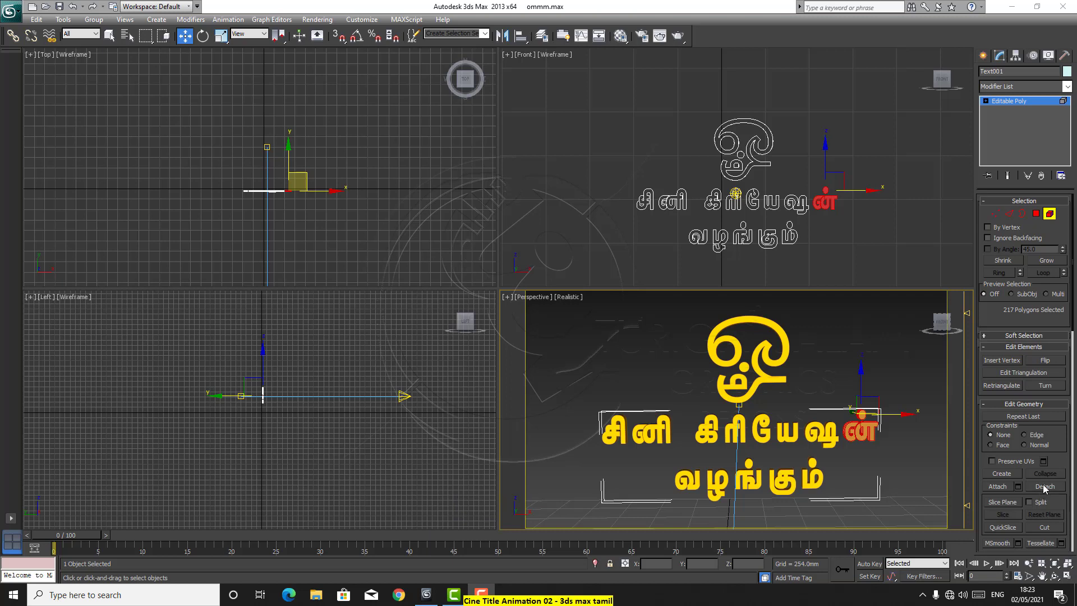
Detach four letters of கிரியேஷன் as Object001, Object002, Object003 and Object004
click(1045, 488)
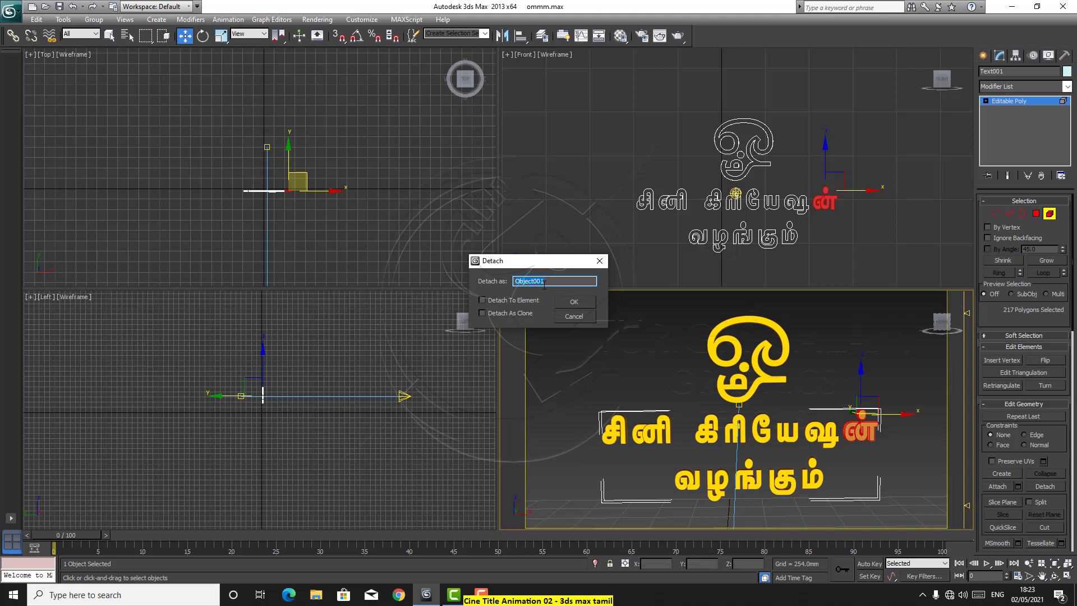
click(574, 303)
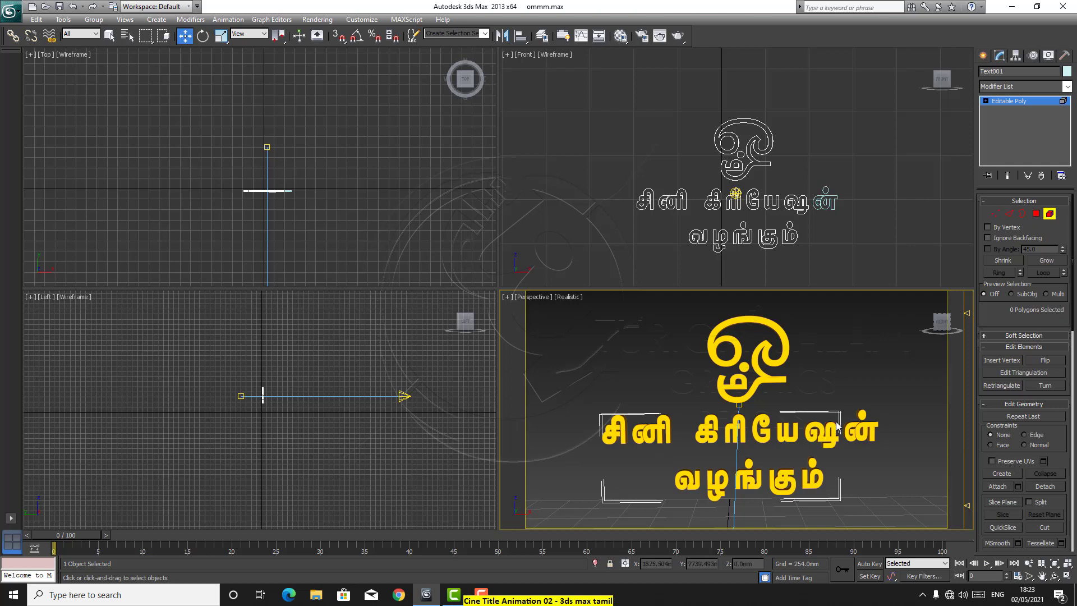
drag(845, 402, 802, 454)
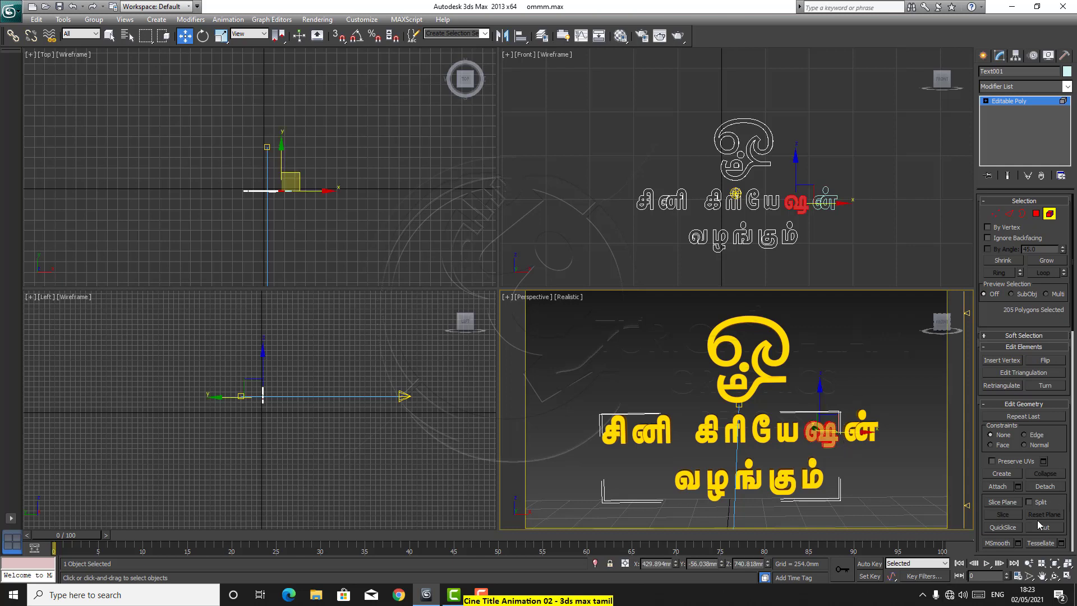
click(1045, 487)
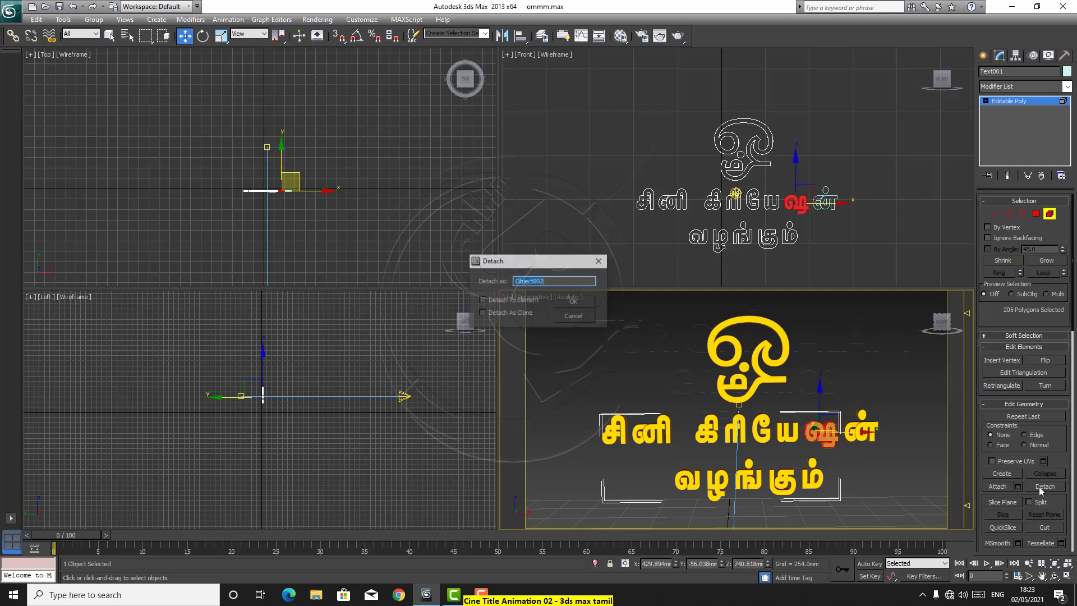
click(576, 303)
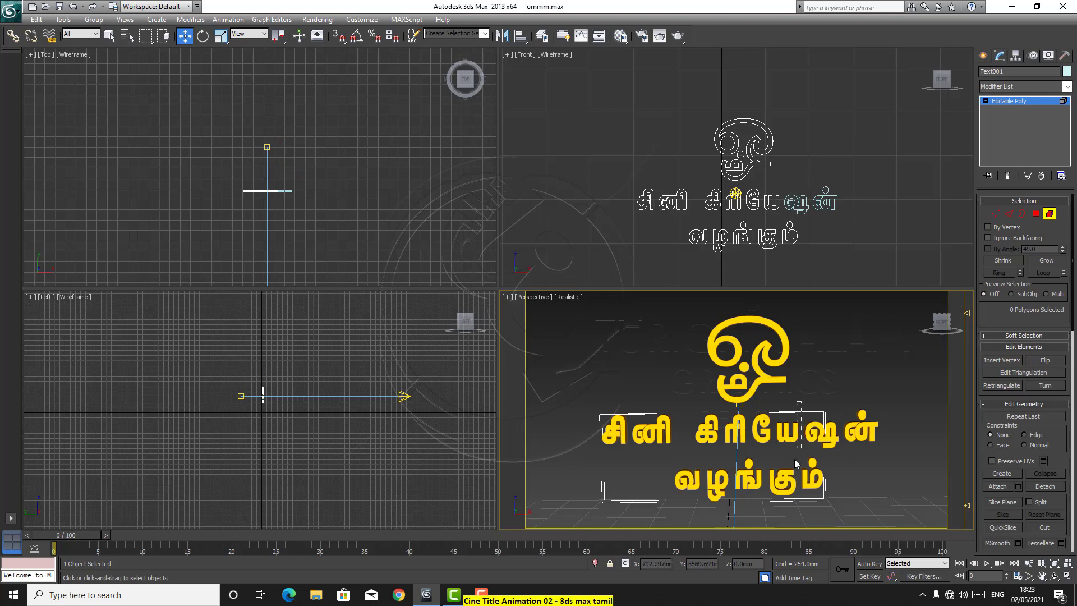
drag(795, 459, 775, 461)
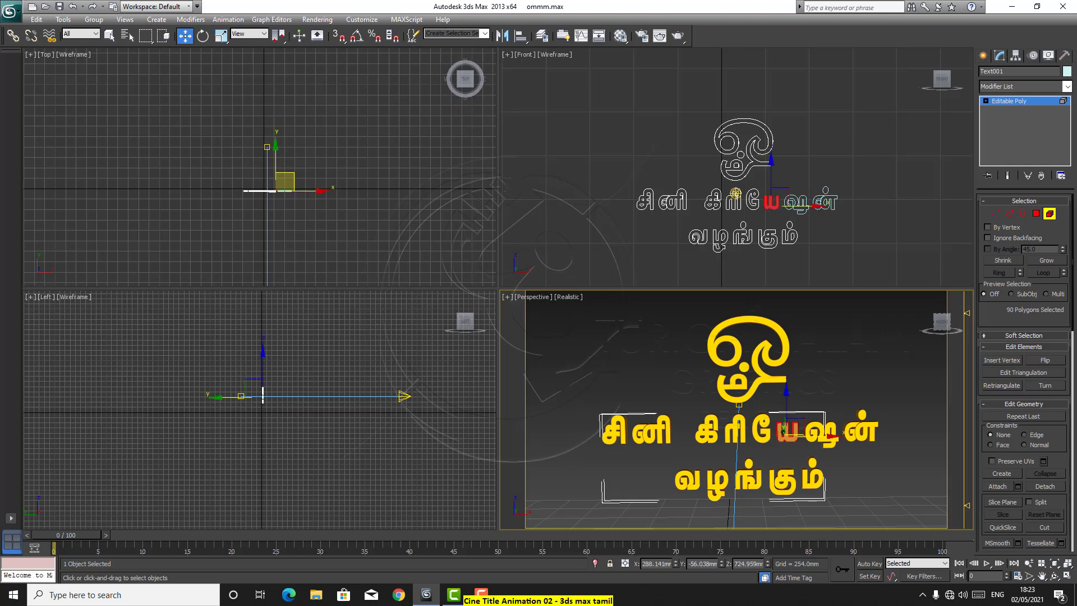
click(1045, 487)
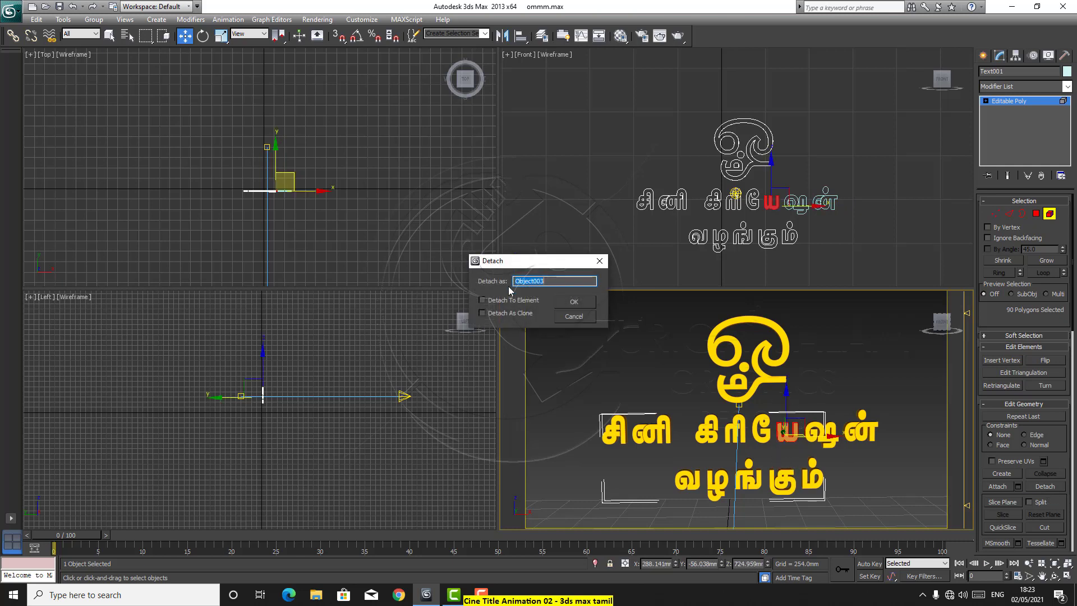
click(574, 301)
drag(774, 405, 752, 461)
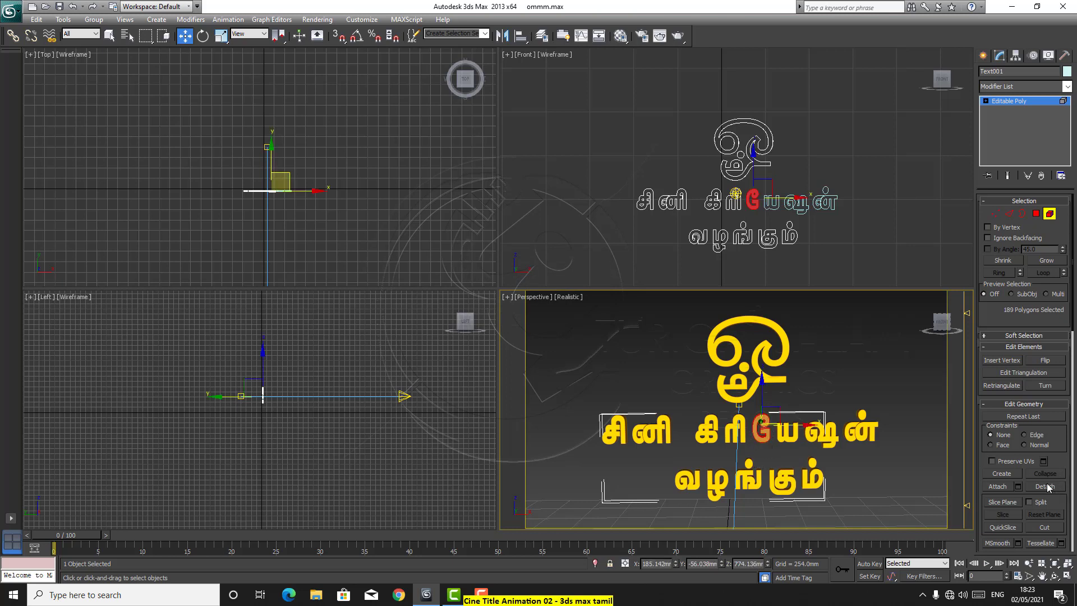
click(1045, 487)
click(573, 303)
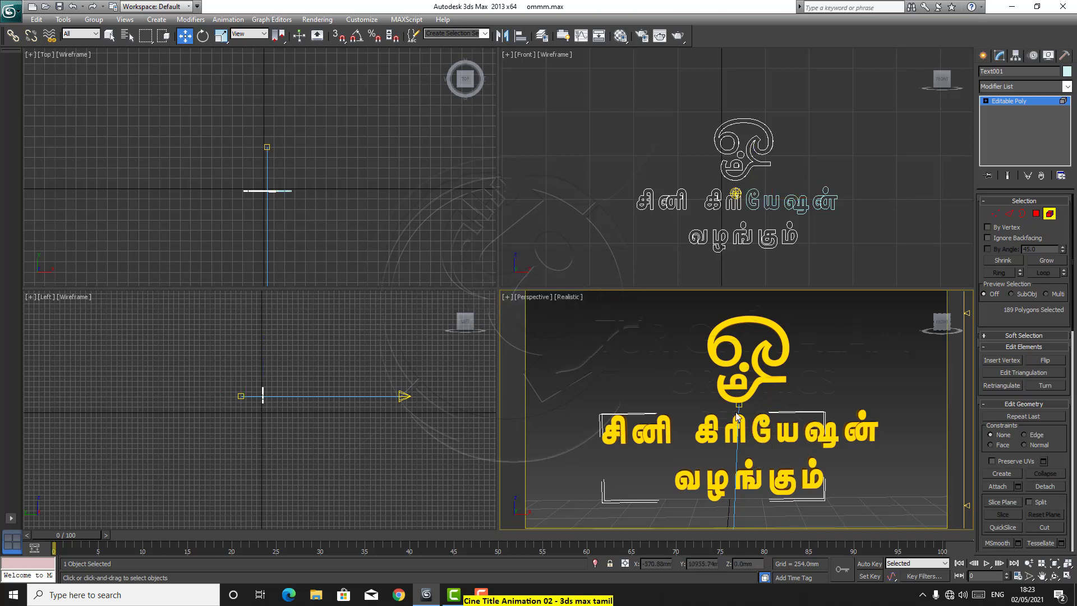
Detach the next letter, then கி and னி, as separate objects
drag(751, 412, 726, 465)
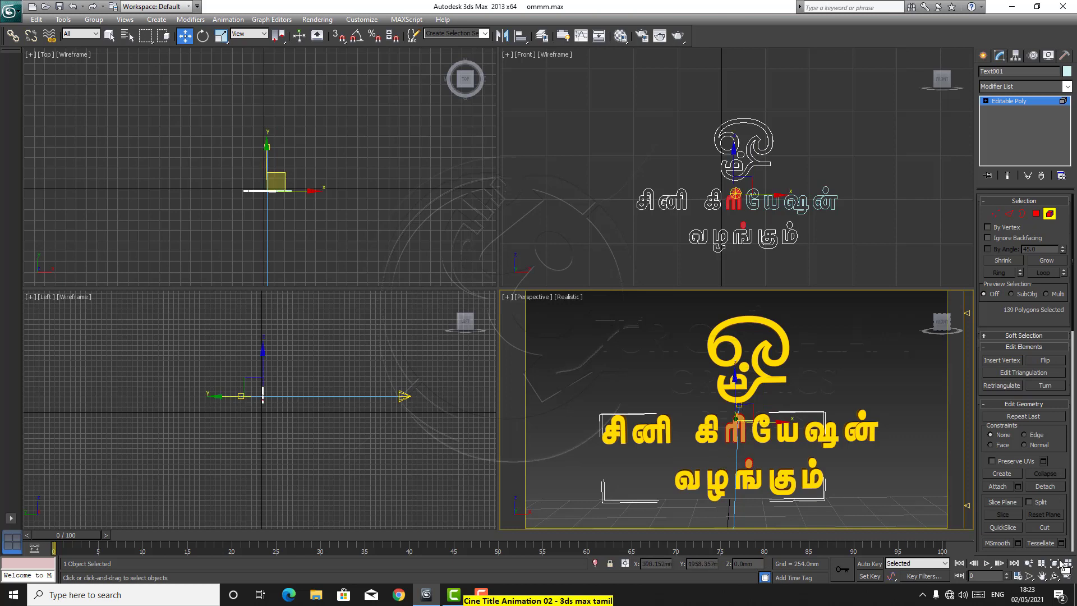
click(1044, 487)
click(562, 302)
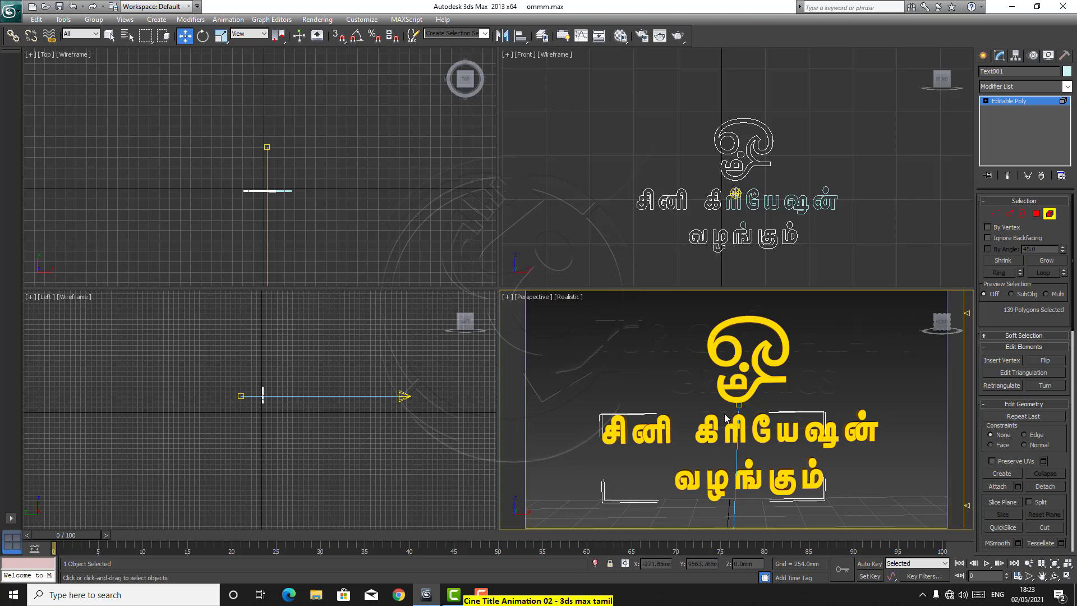
click(708, 435)
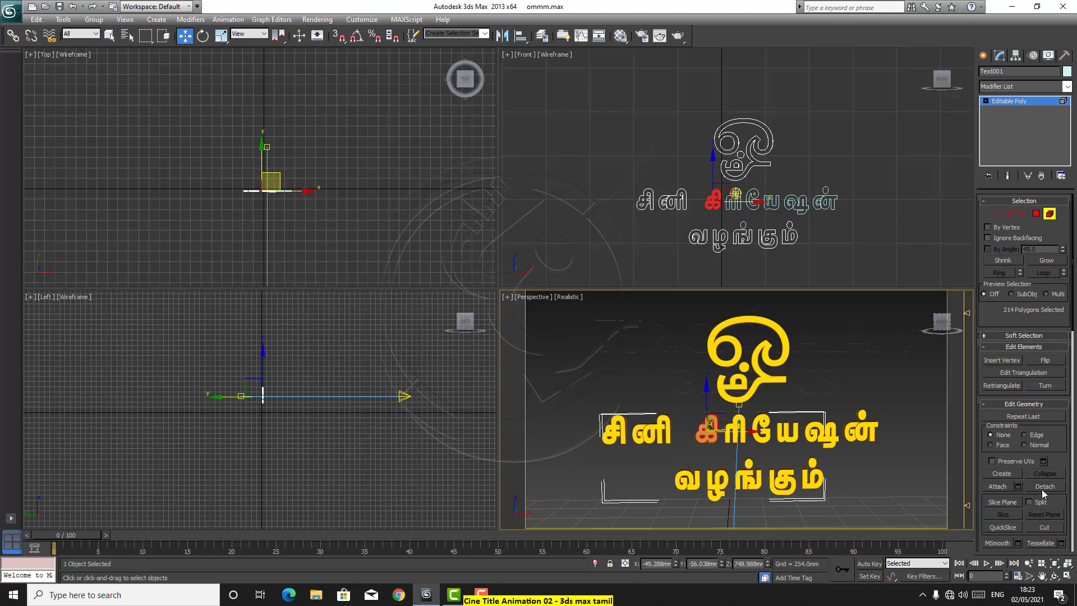
click(1043, 487)
click(570, 304)
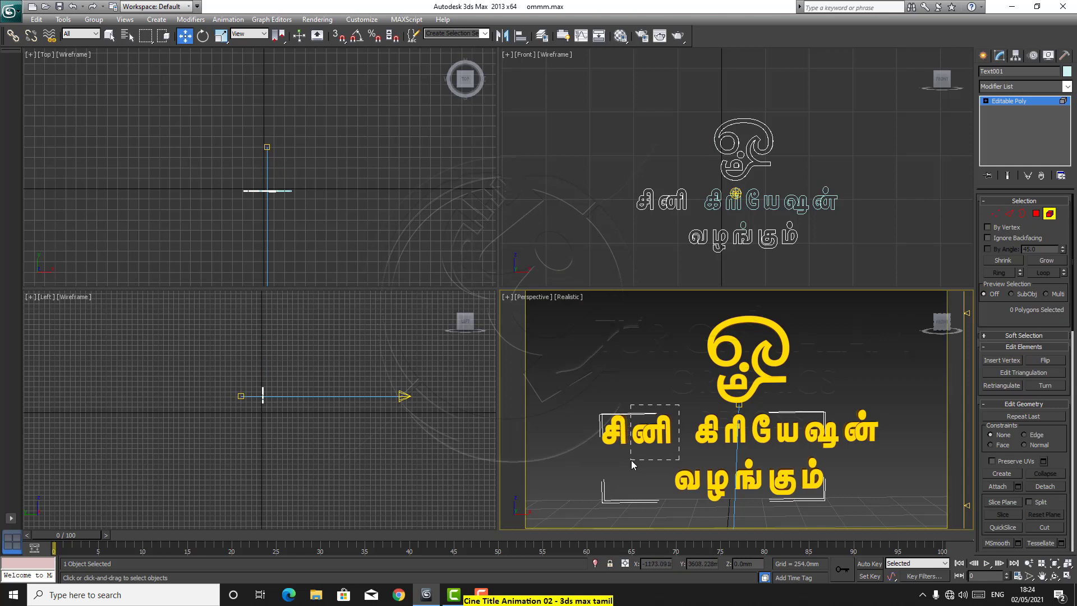
click(646, 438)
click(1042, 489)
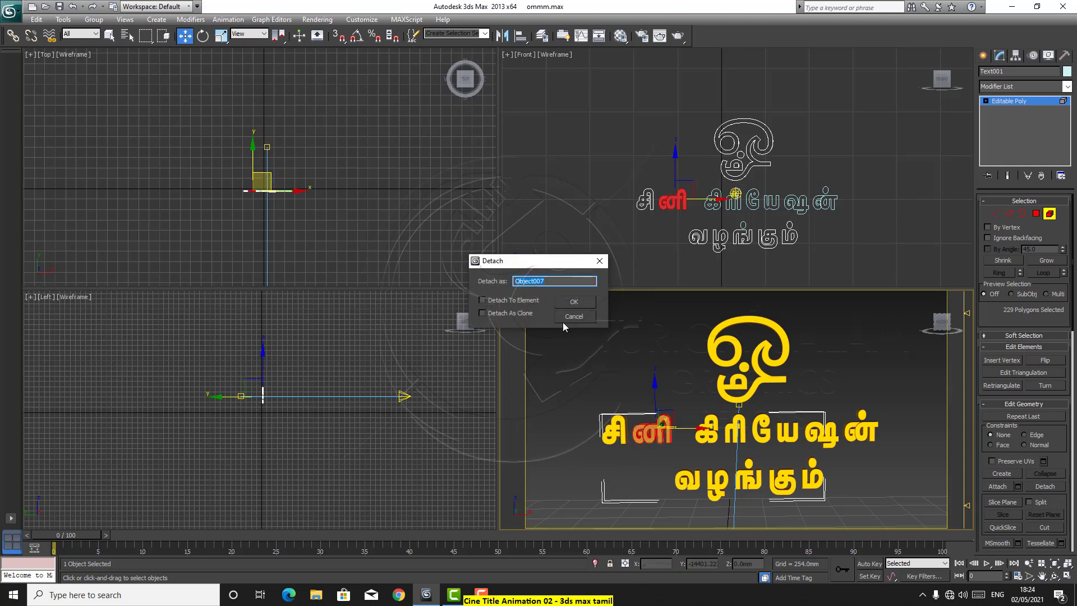
click(574, 304)
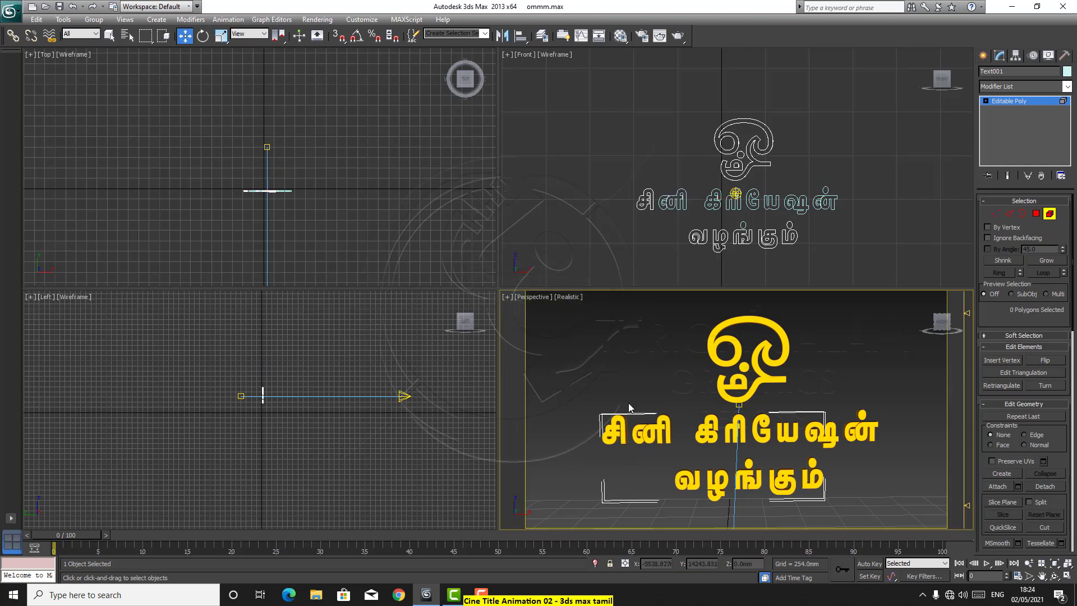
Detach the letters சி, ம் and கு as separate objects
drag(627, 402, 595, 467)
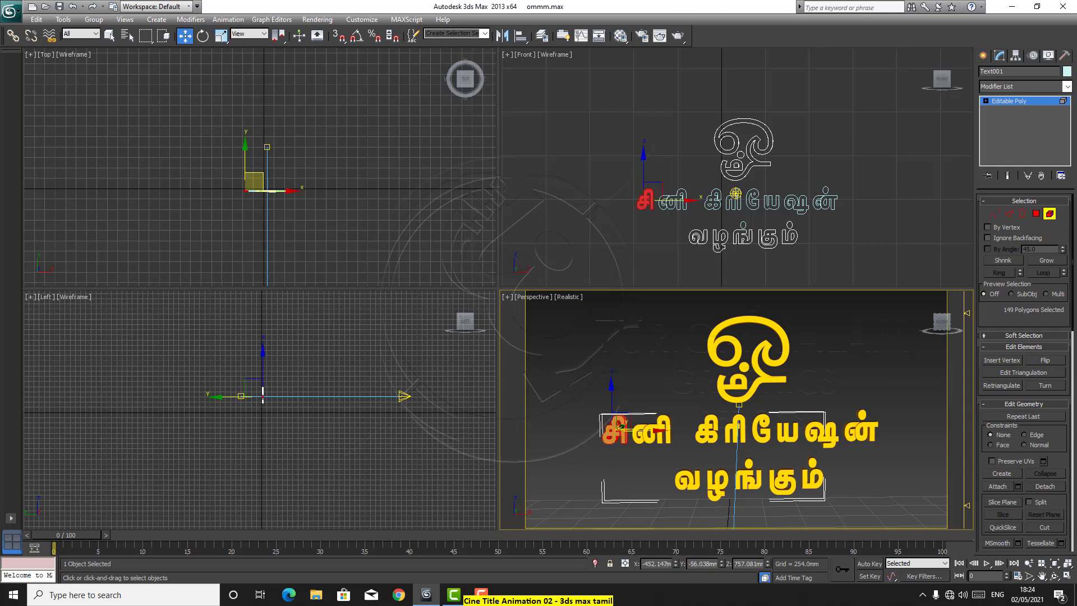
click(1045, 487)
click(584, 304)
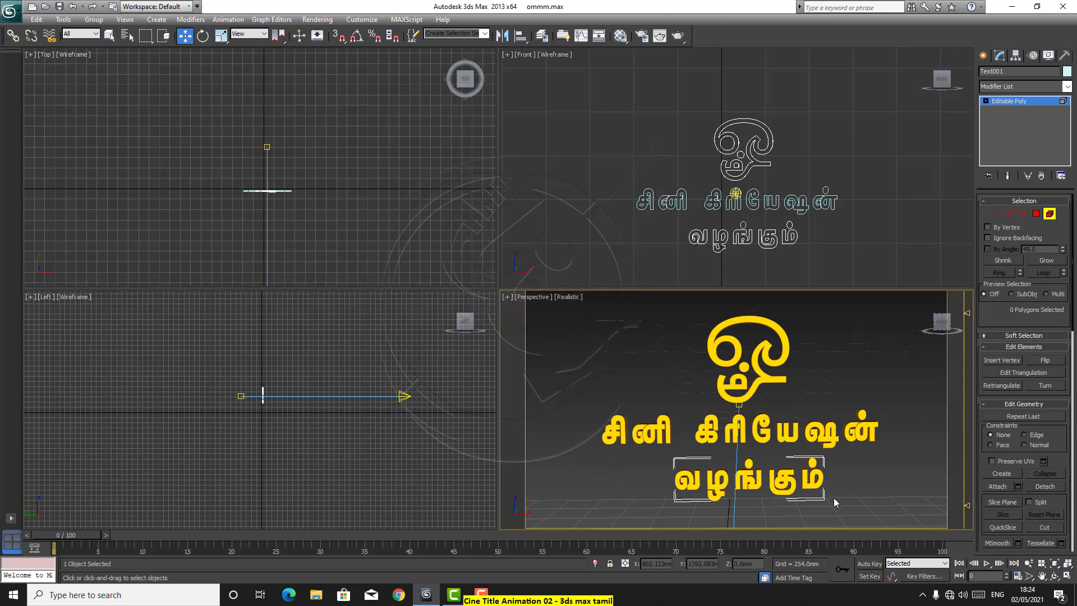
drag(853, 456, 802, 506)
click(1045, 487)
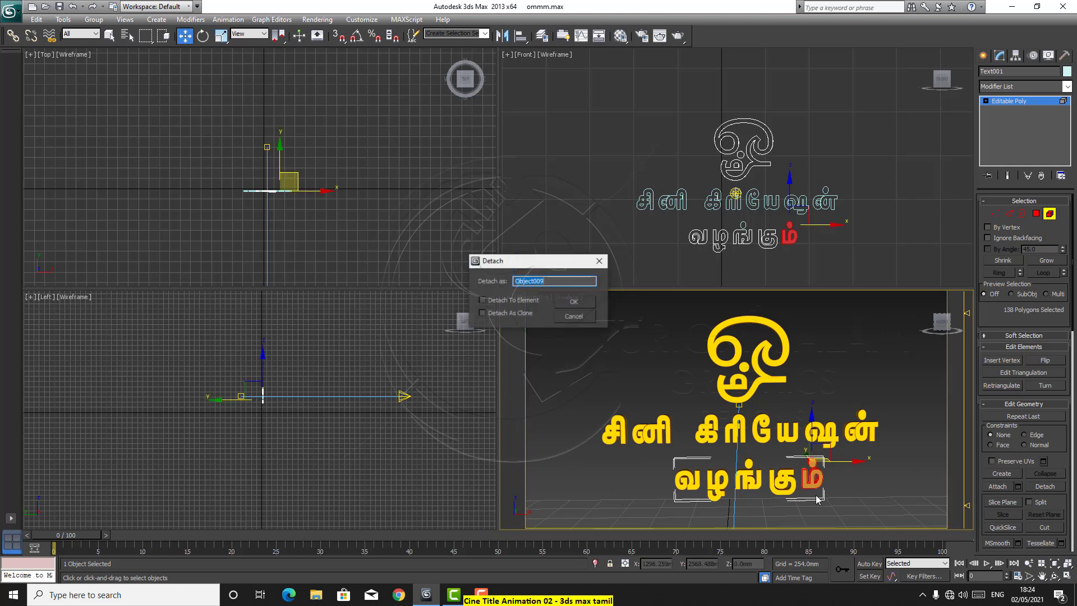
click(574, 303)
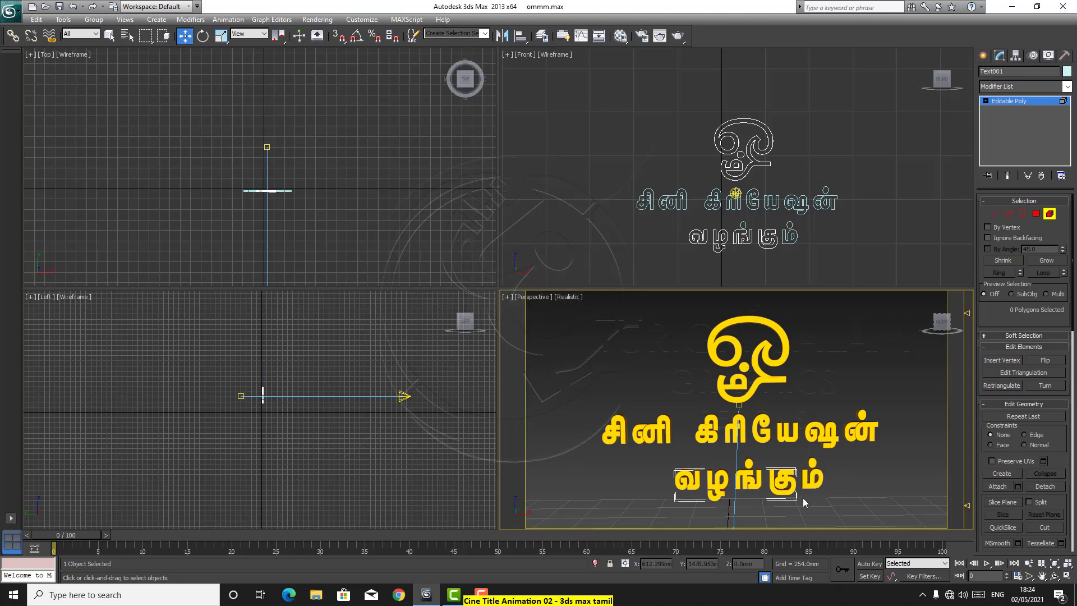
click(781, 481)
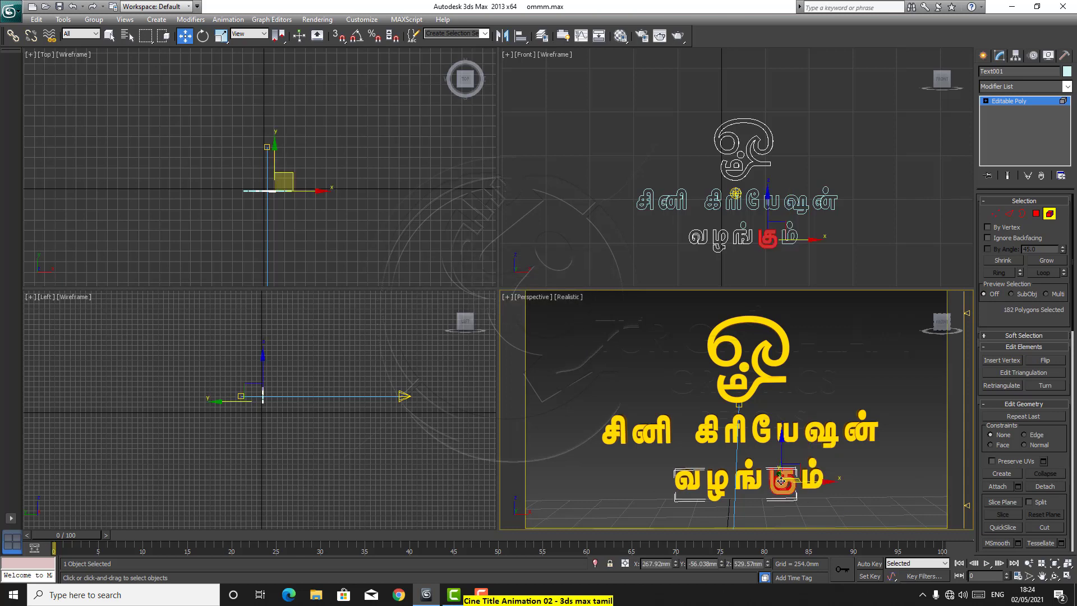
click(1045, 486)
click(577, 301)
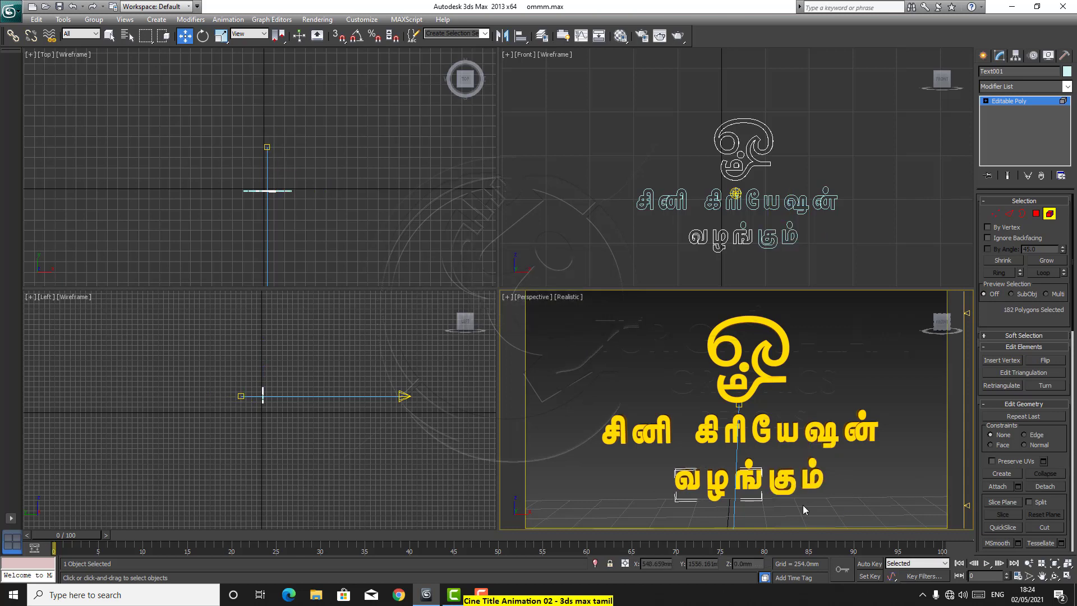
Select ங் then undo nine times back through the recent letter detachments
drag(764, 452, 736, 511)
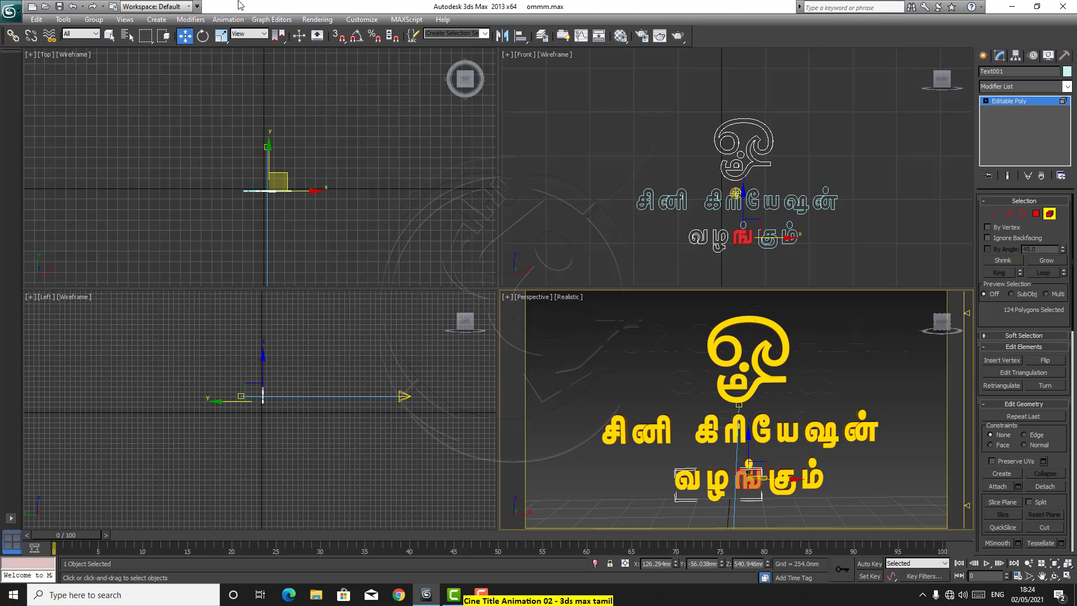
click(74, 6)
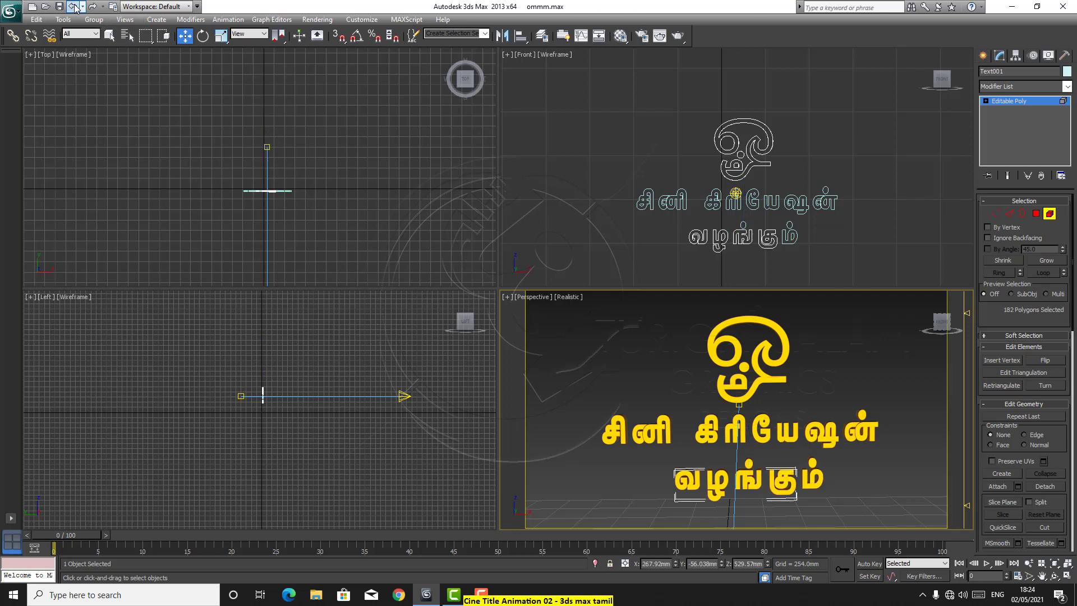
click(73, 6)
click(74, 6)
click(74, 7)
click(74, 7)
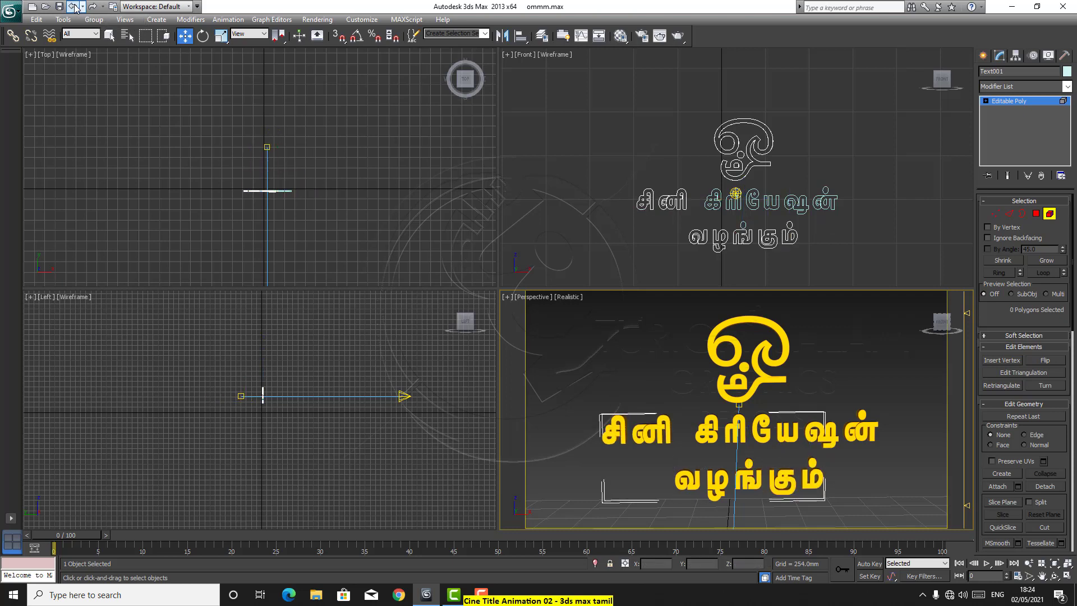
click(73, 6)
click(74, 6)
click(73, 7)
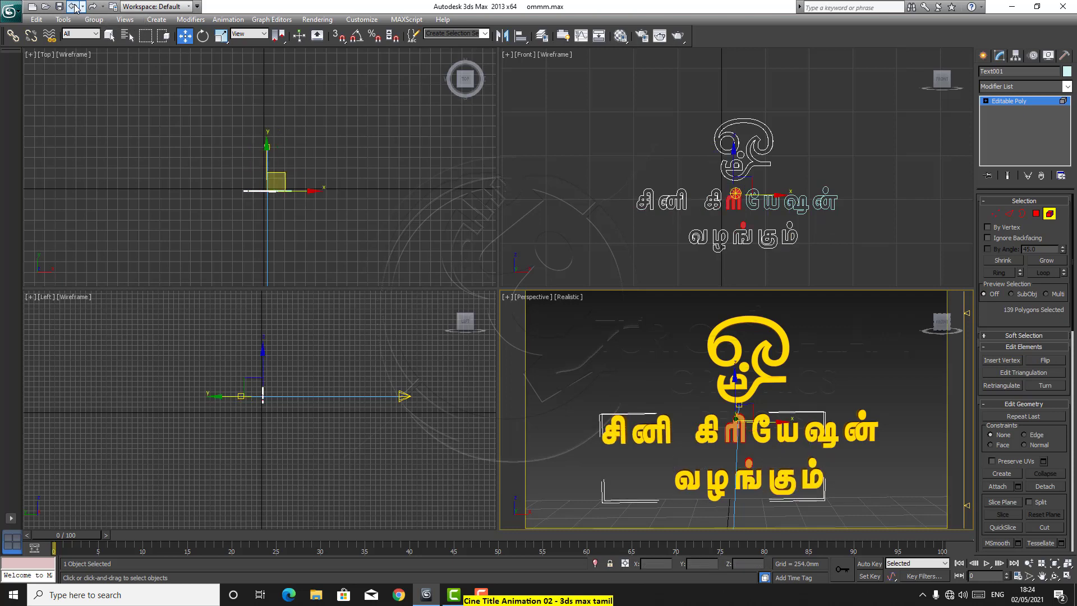
click(74, 6)
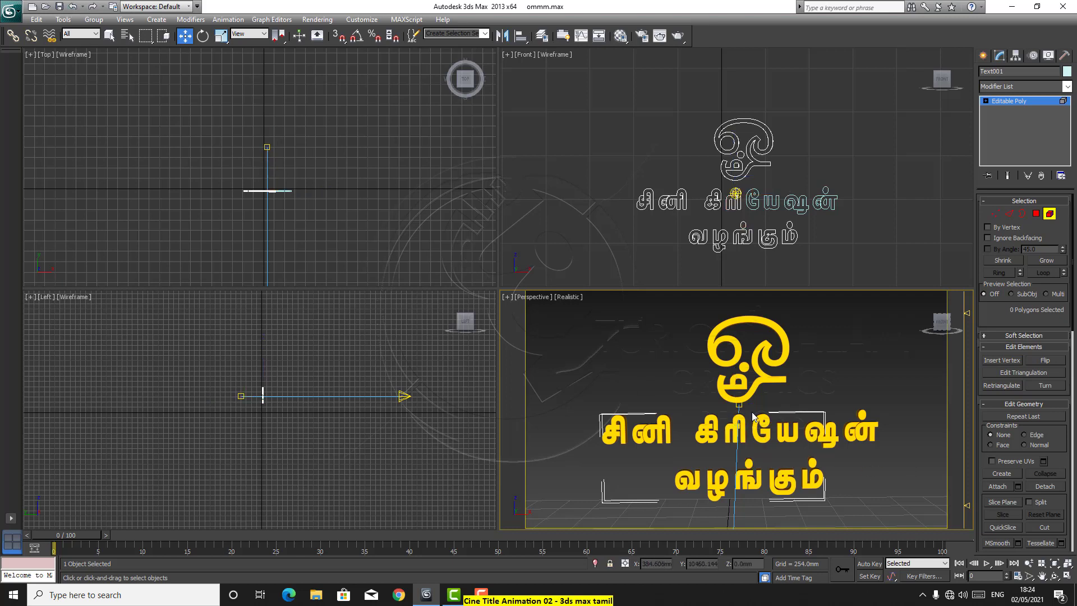
Detach the pieces of the letter கி as separate objects
click(725, 459)
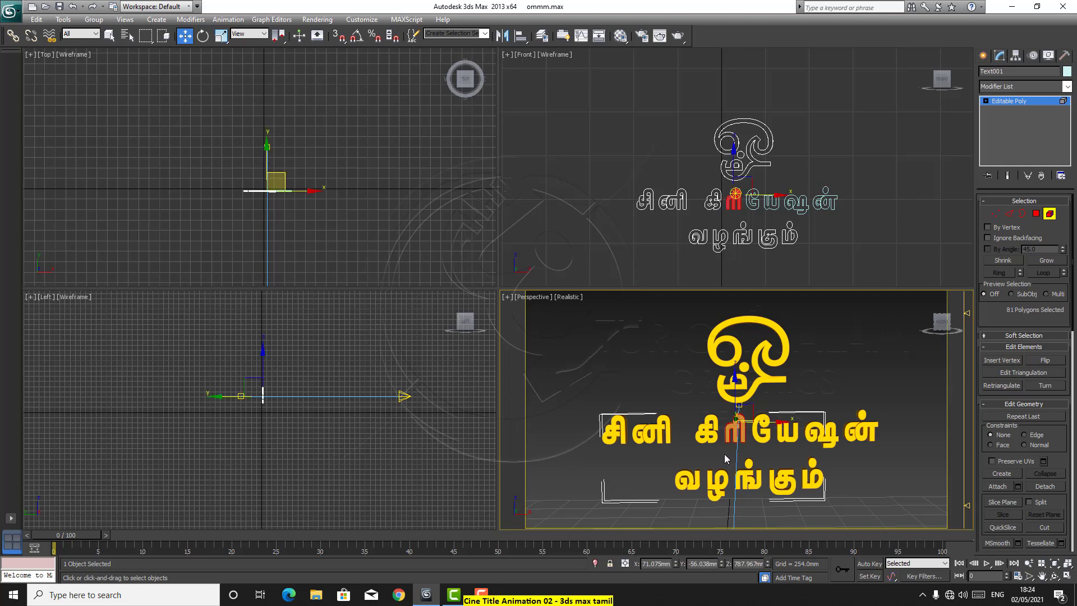
click(793, 443)
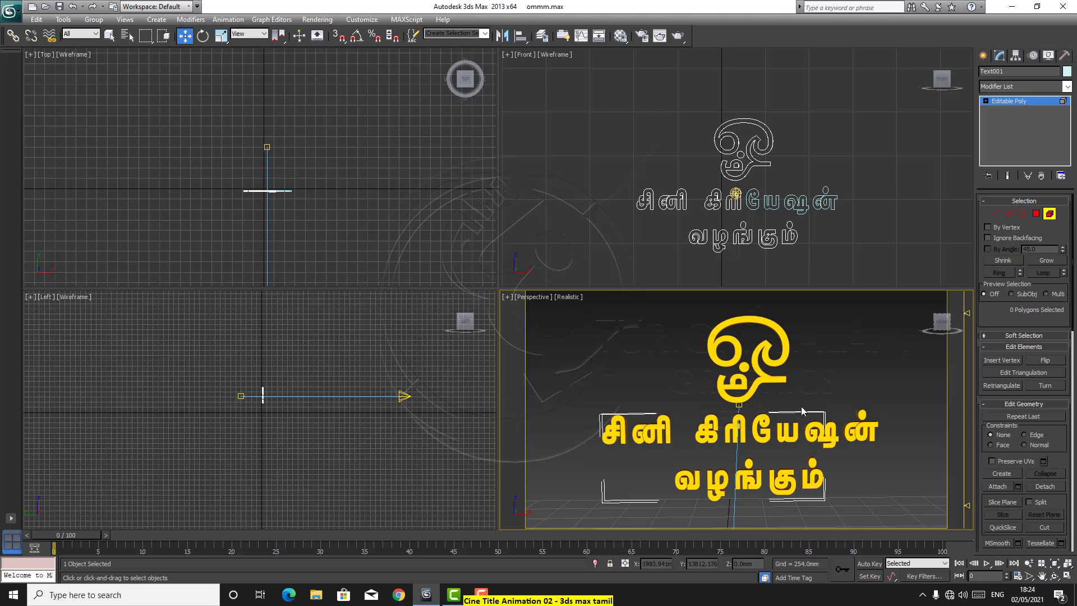
drag(801, 402, 773, 463)
drag(750, 412, 725, 457)
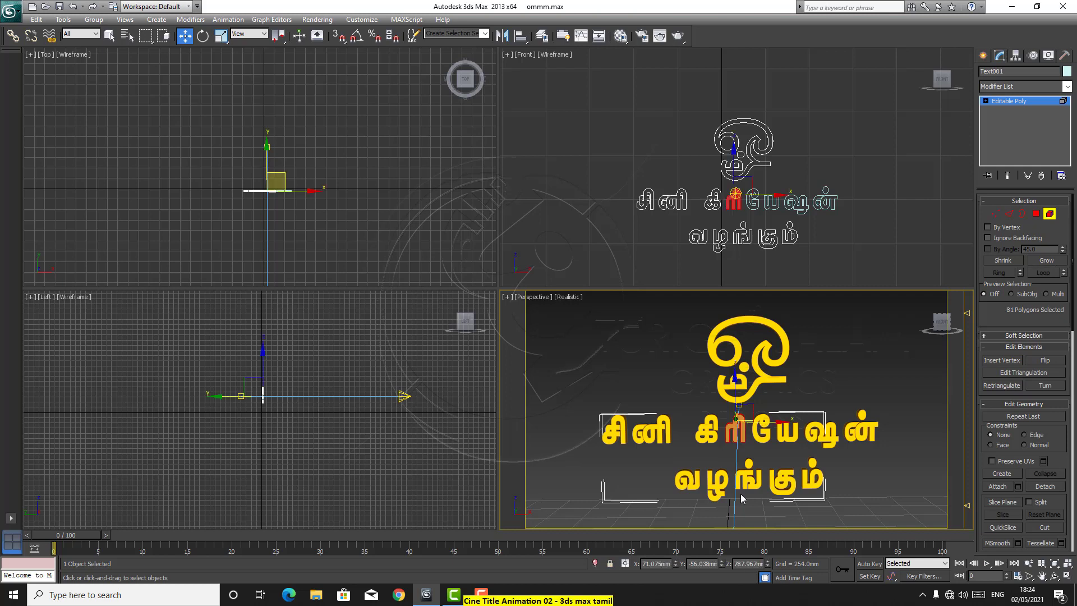
click(1045, 487)
click(573, 302)
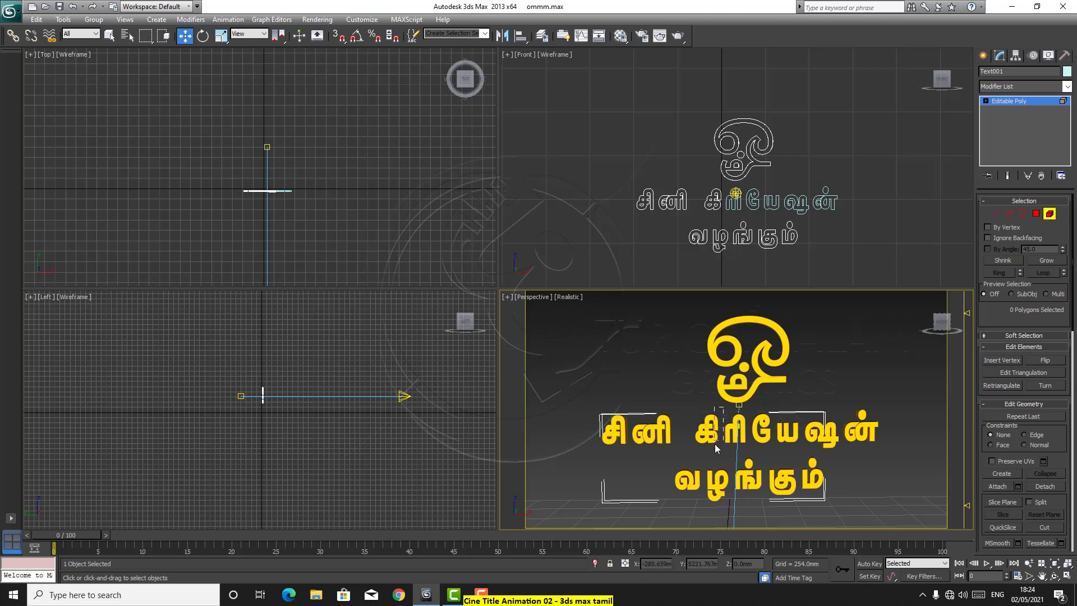
click(698, 453)
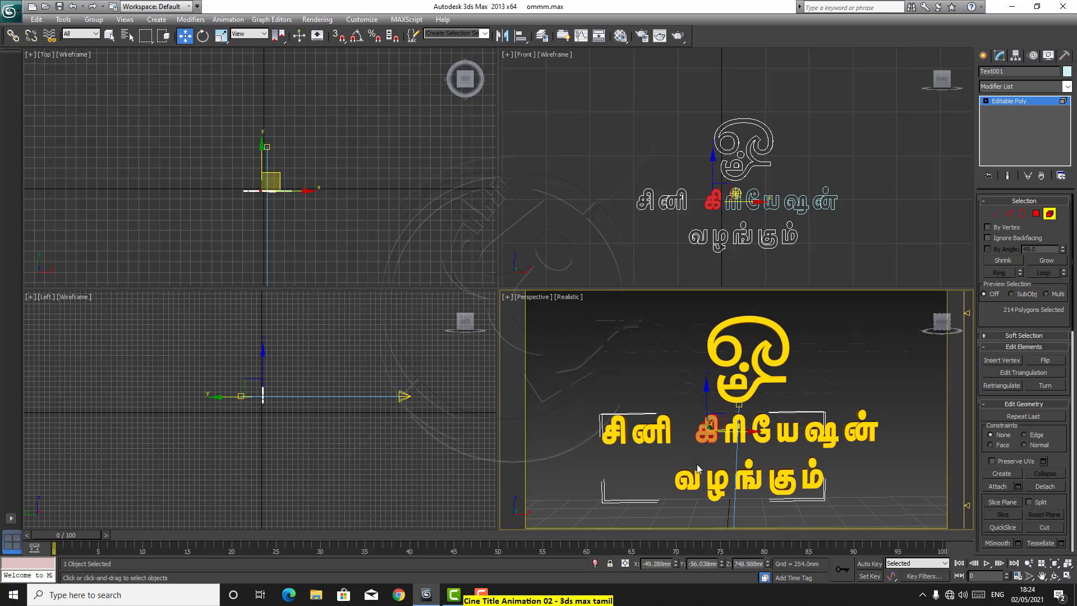
click(1055, 486)
click(573, 303)
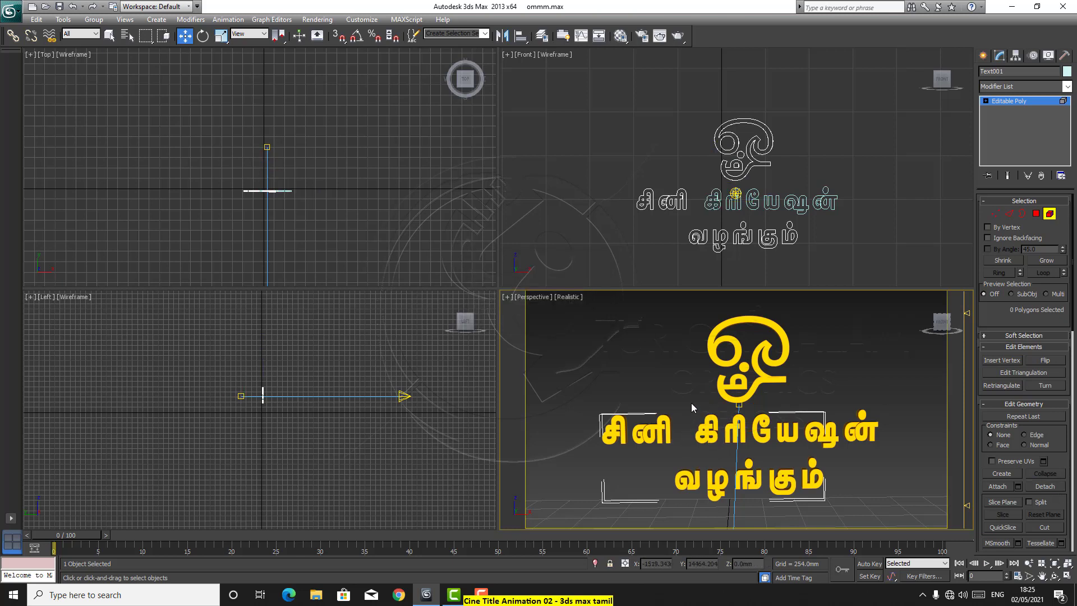
Detach the letters னி, சி and ம் as separate objects
drag(635, 457, 628, 459)
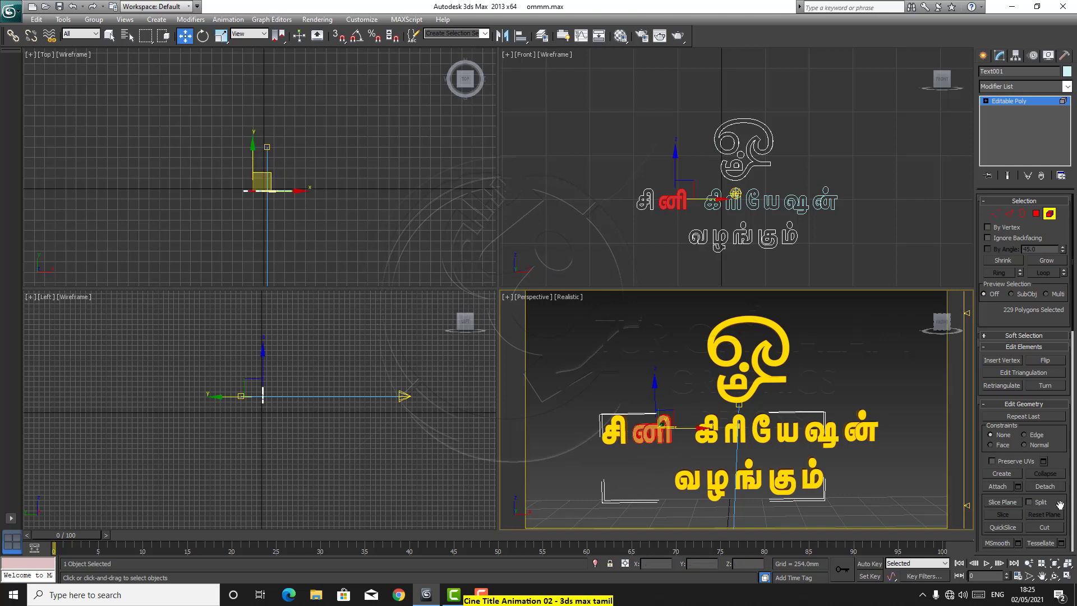
click(1050, 487)
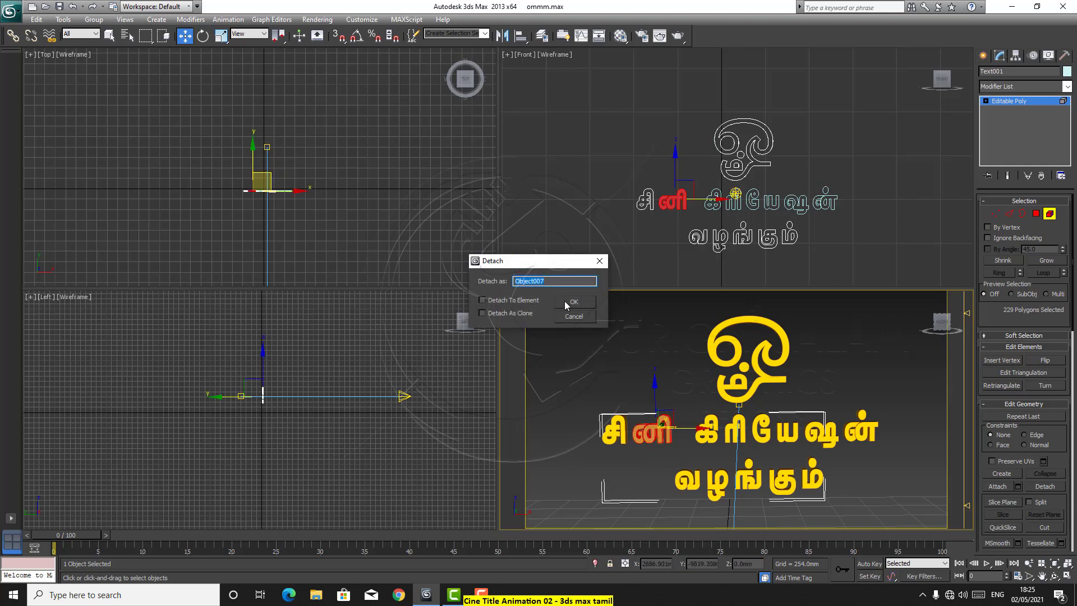
click(571, 303)
drag(630, 407, 596, 467)
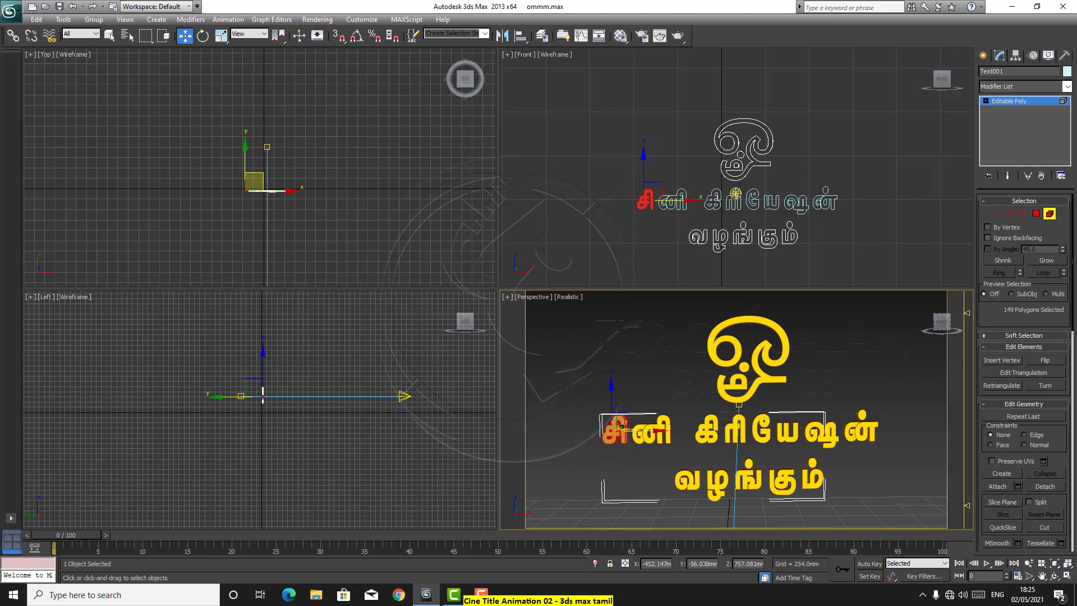
click(1045, 487)
click(572, 303)
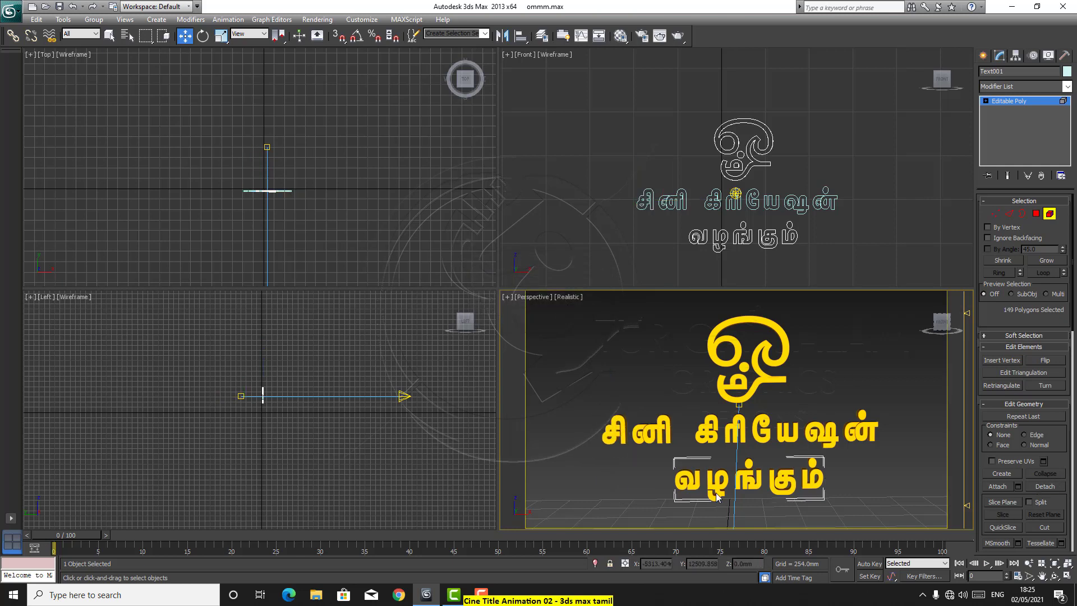
drag(846, 452, 797, 508)
click(1045, 486)
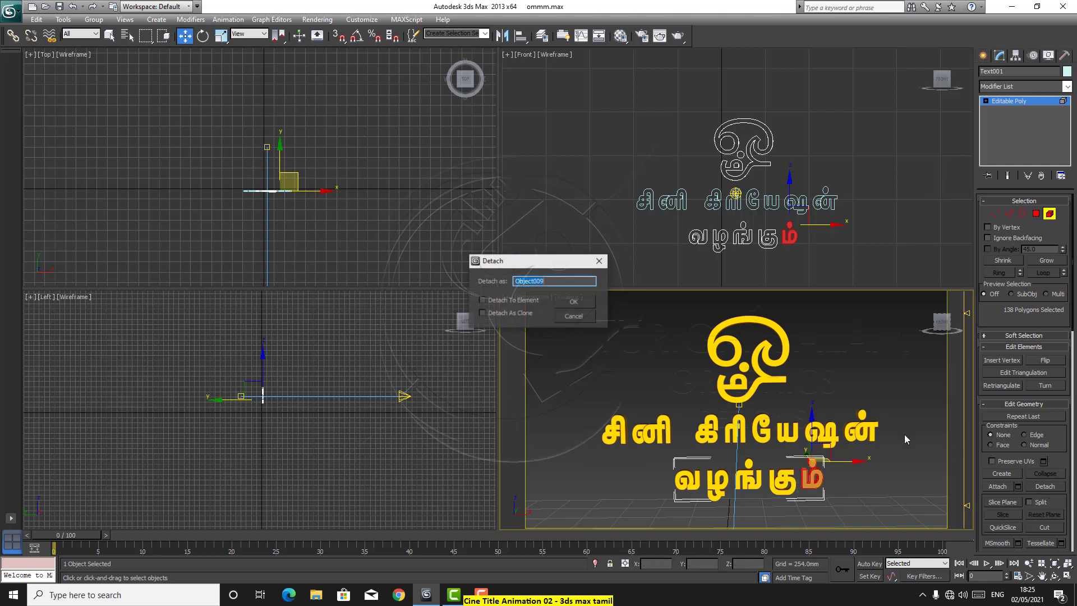
click(574, 302)
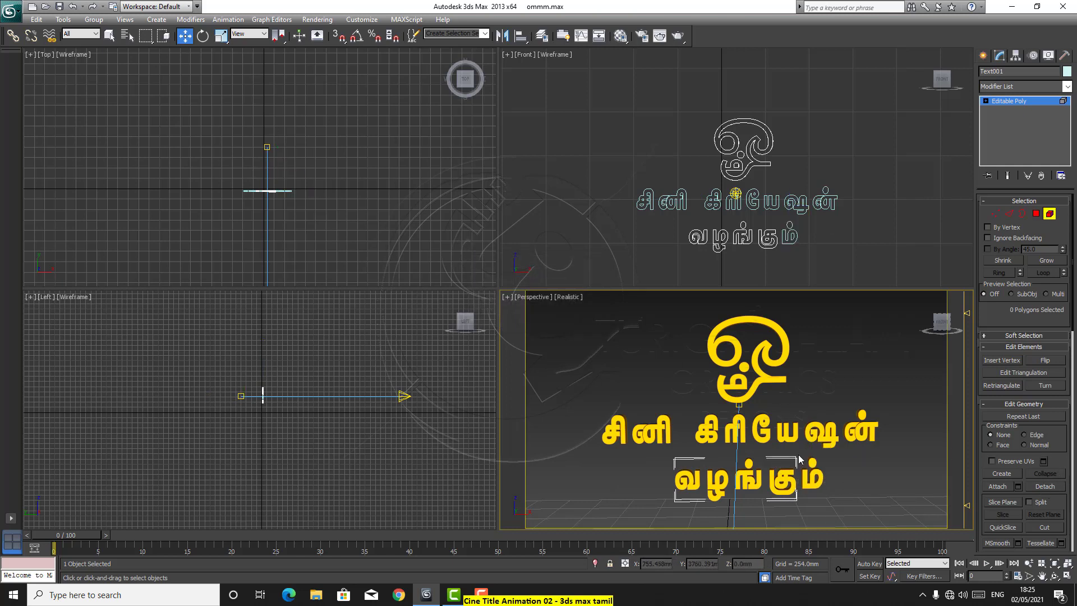
Detach கு and ங், then select the ழ letter in Element mode
click(768, 504)
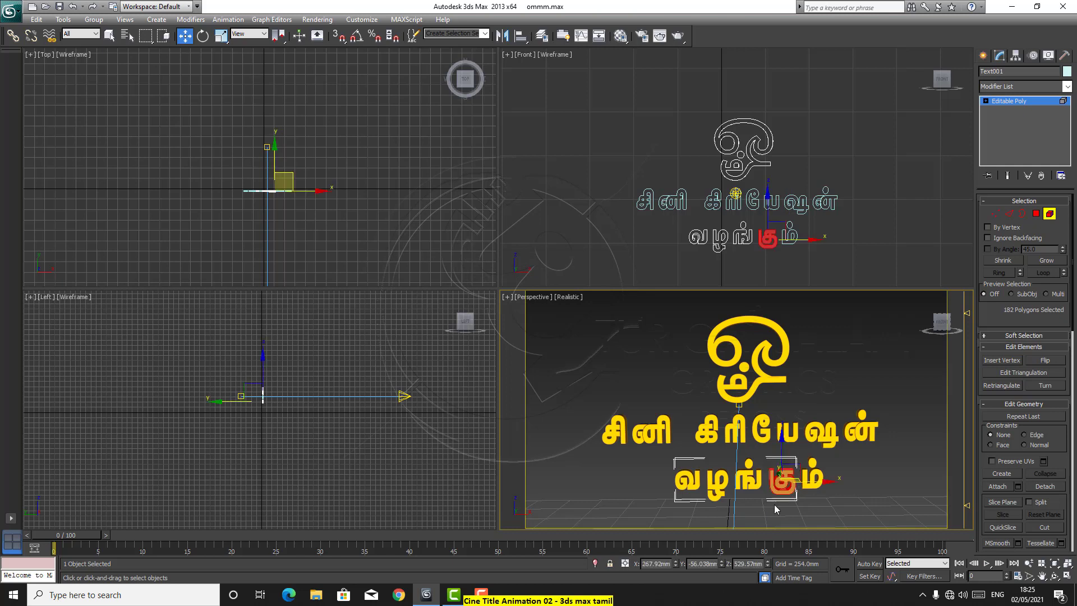
click(1045, 486)
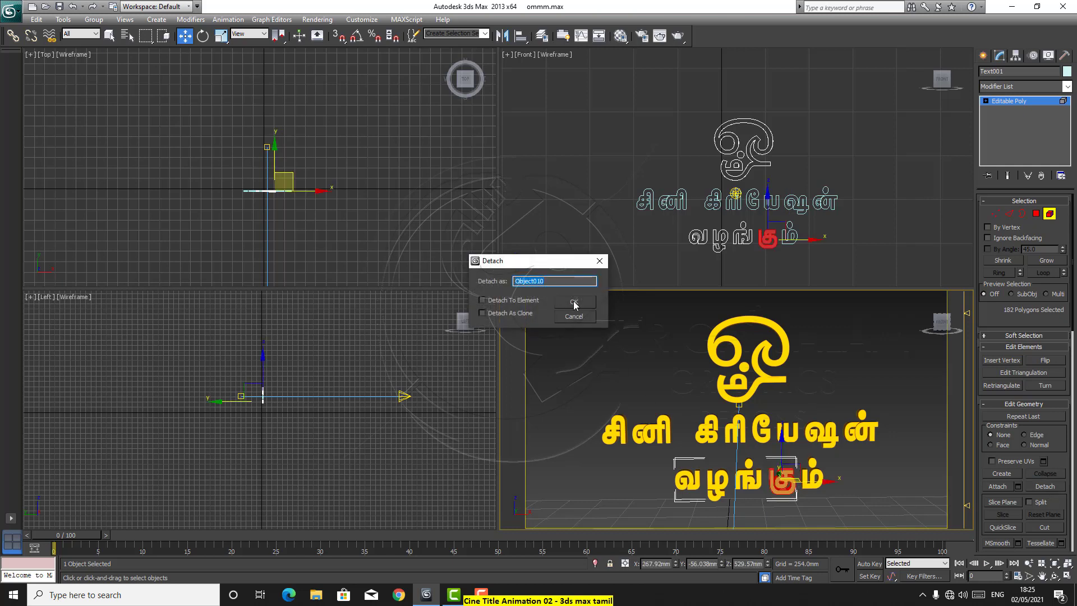
click(574, 303)
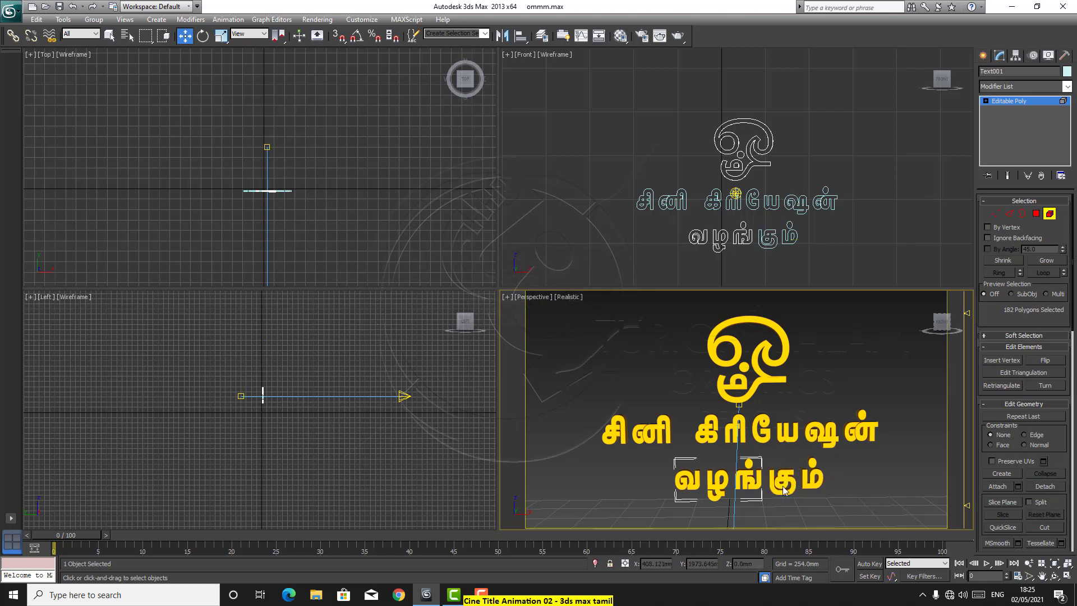
click(741, 496)
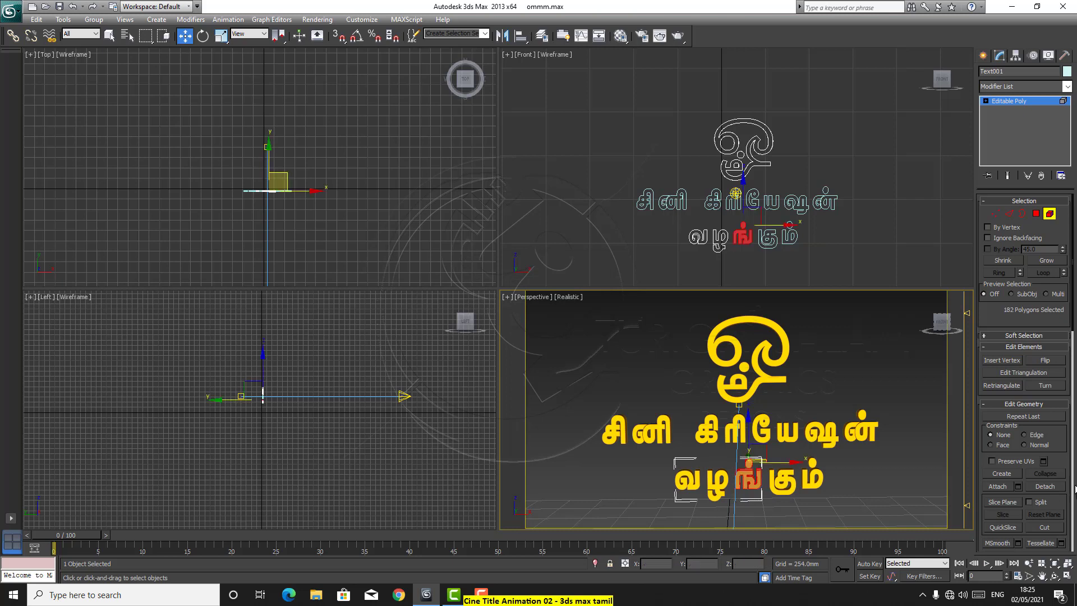
click(1045, 487)
click(561, 304)
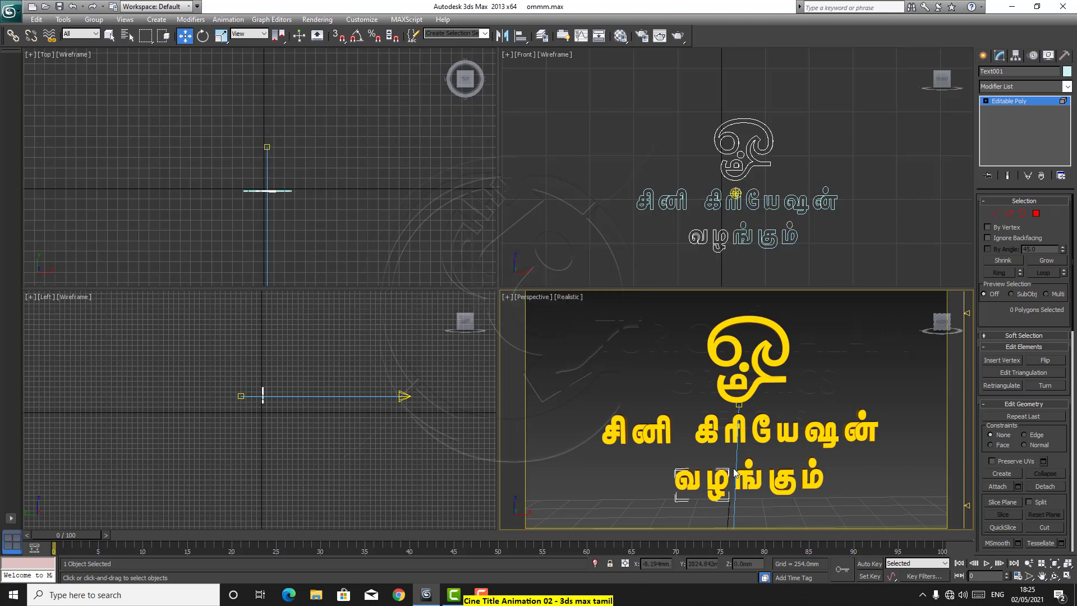
key(5)
click(709, 504)
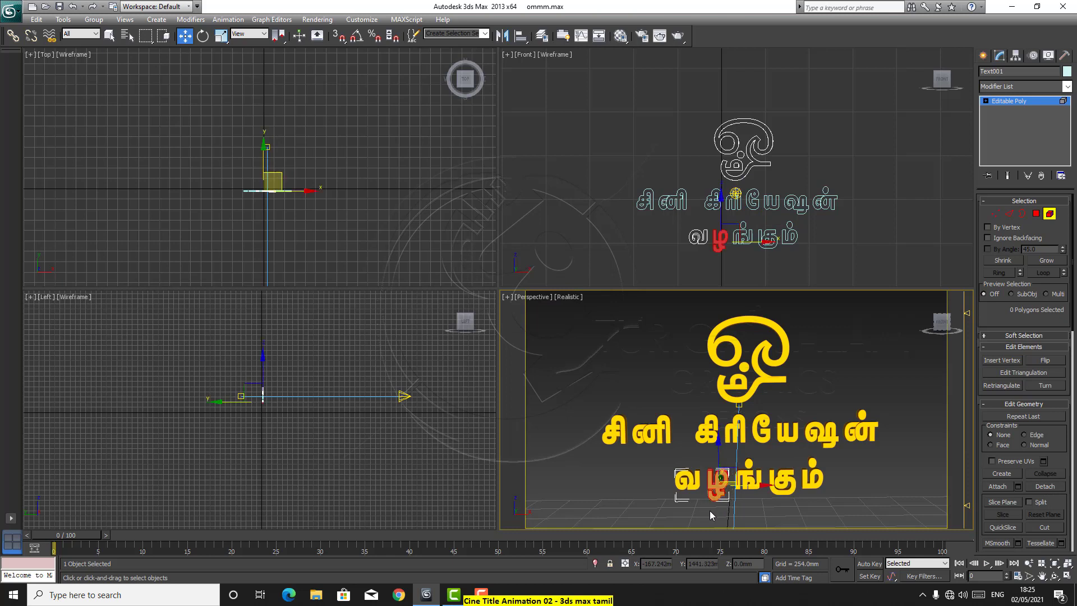
click(1067, 576)
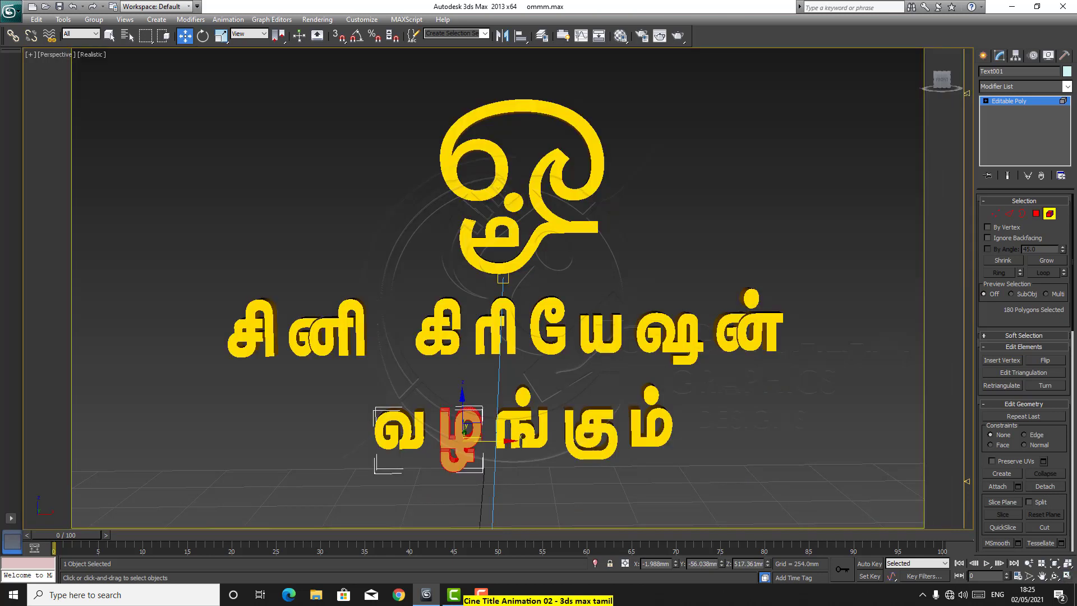
Detach ழ and வ as their own objects and exit sub-object mode
click(1045, 486)
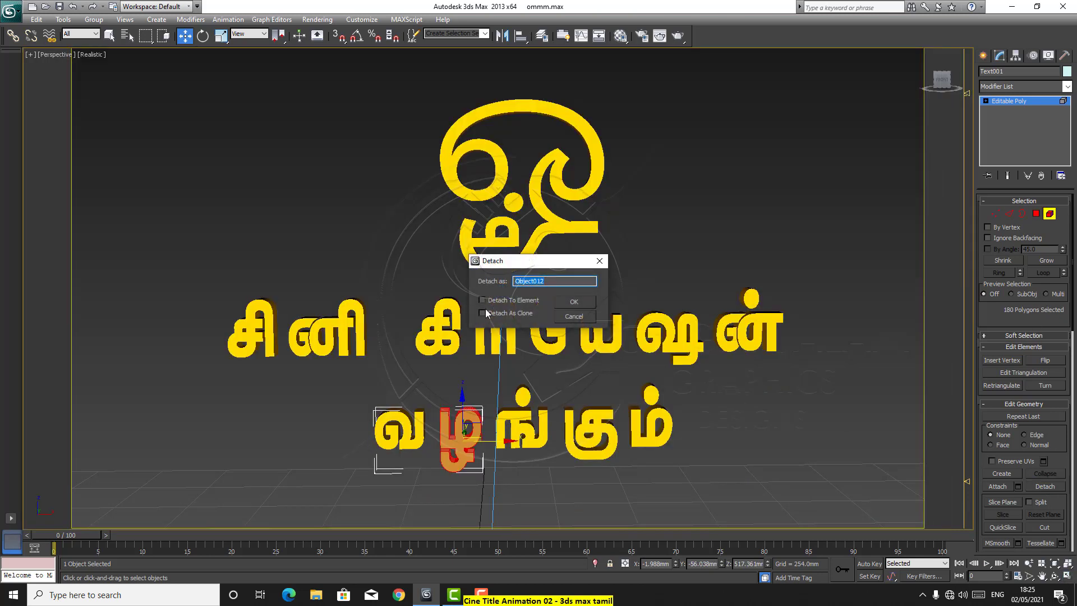
click(571, 302)
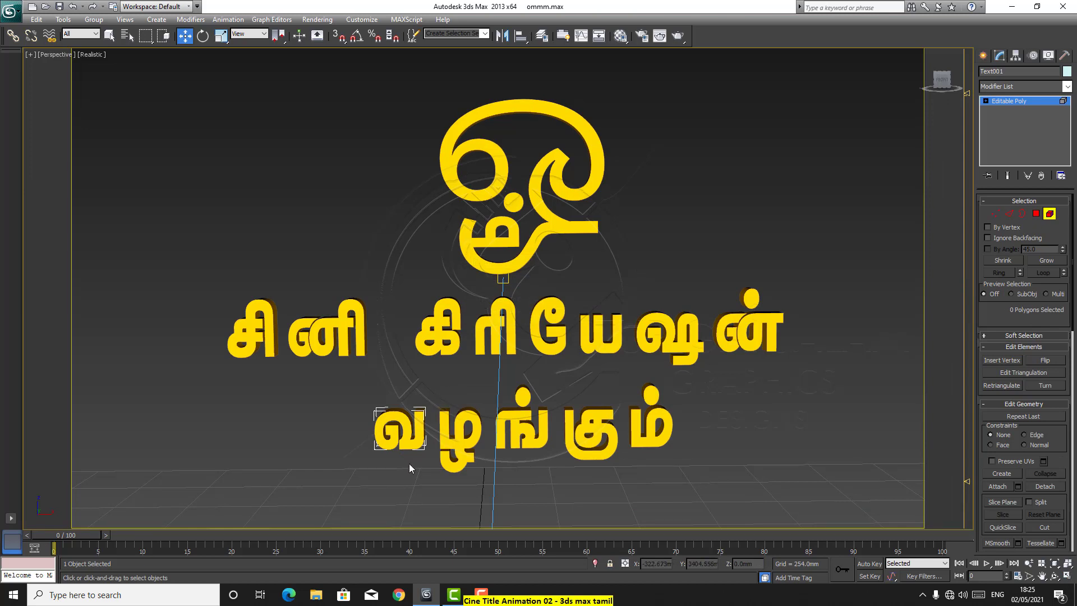
drag(351, 467, 372, 490)
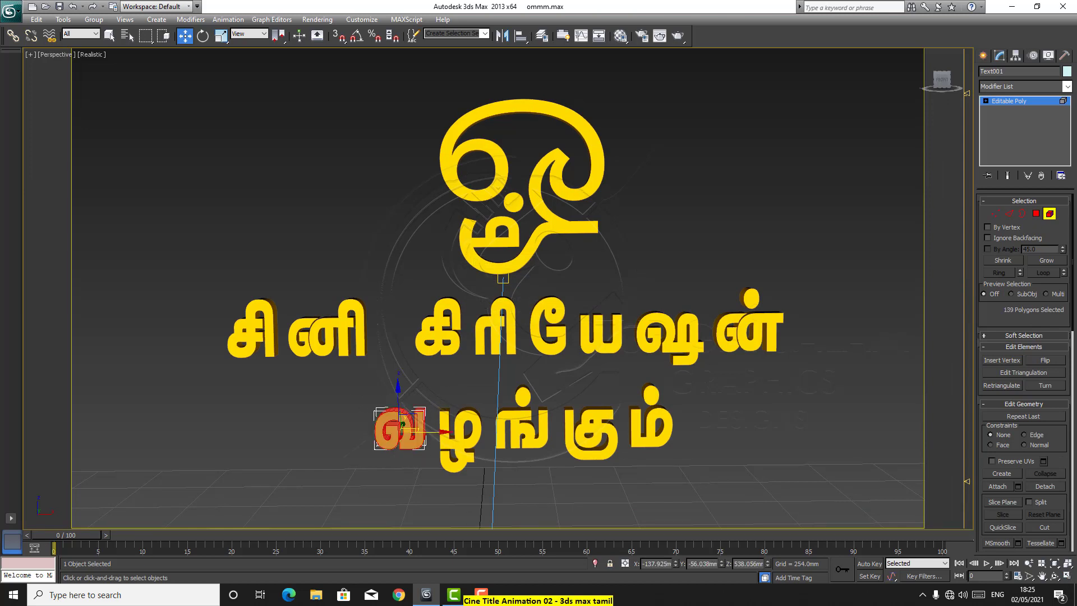
click(1038, 487)
click(575, 302)
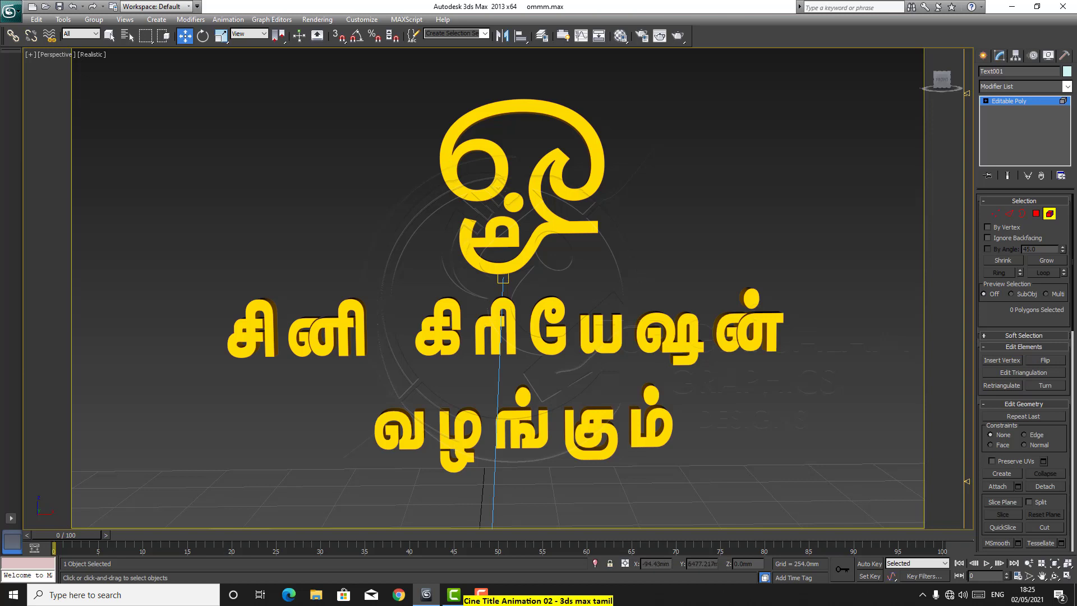
click(1050, 214)
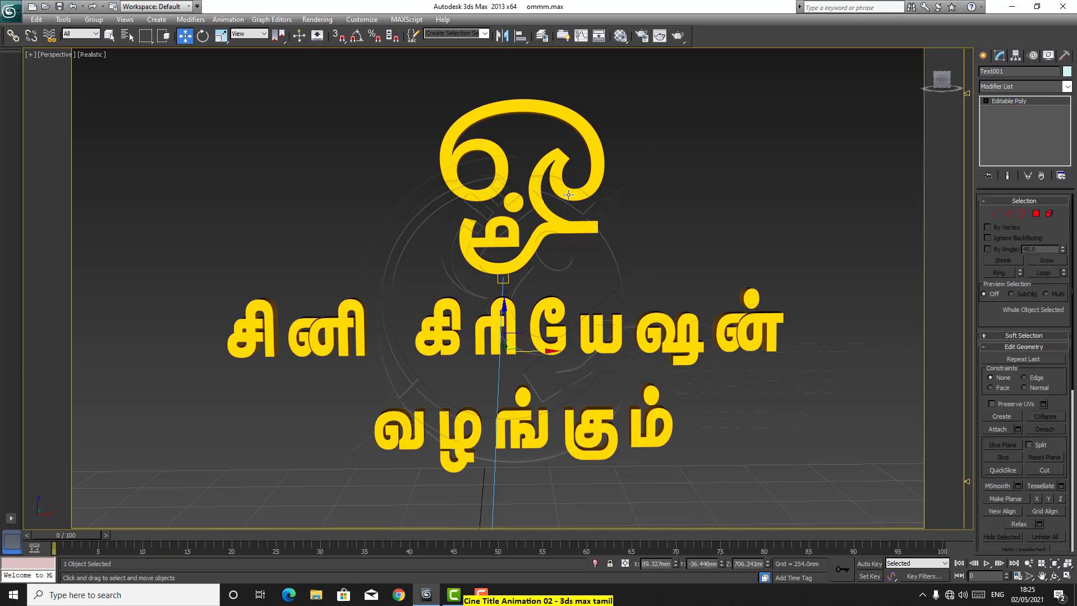
click(566, 199)
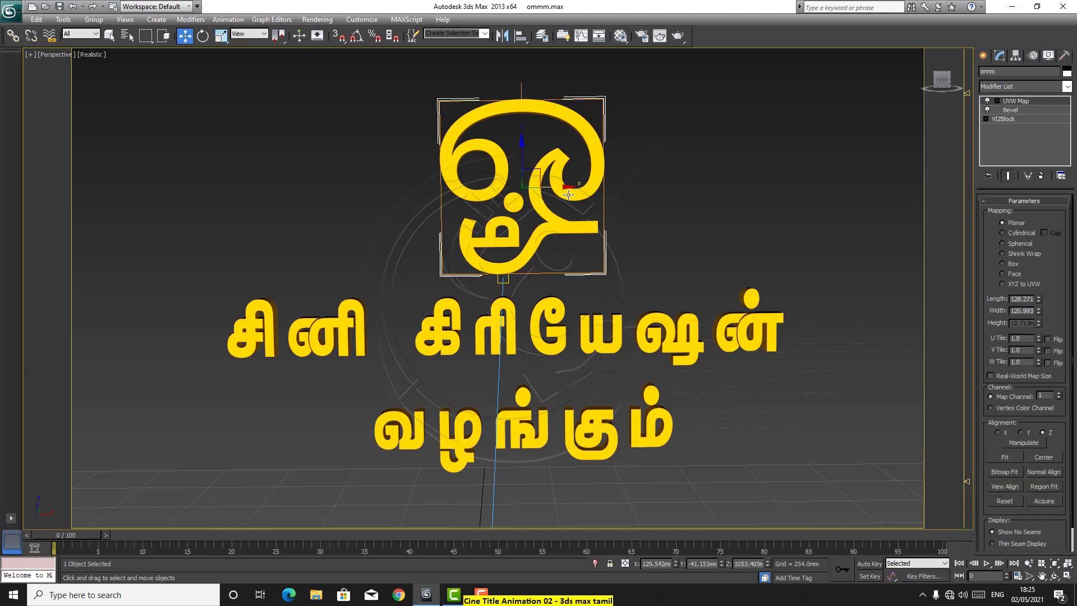
click(615, 272)
drag(191, 281, 888, 486)
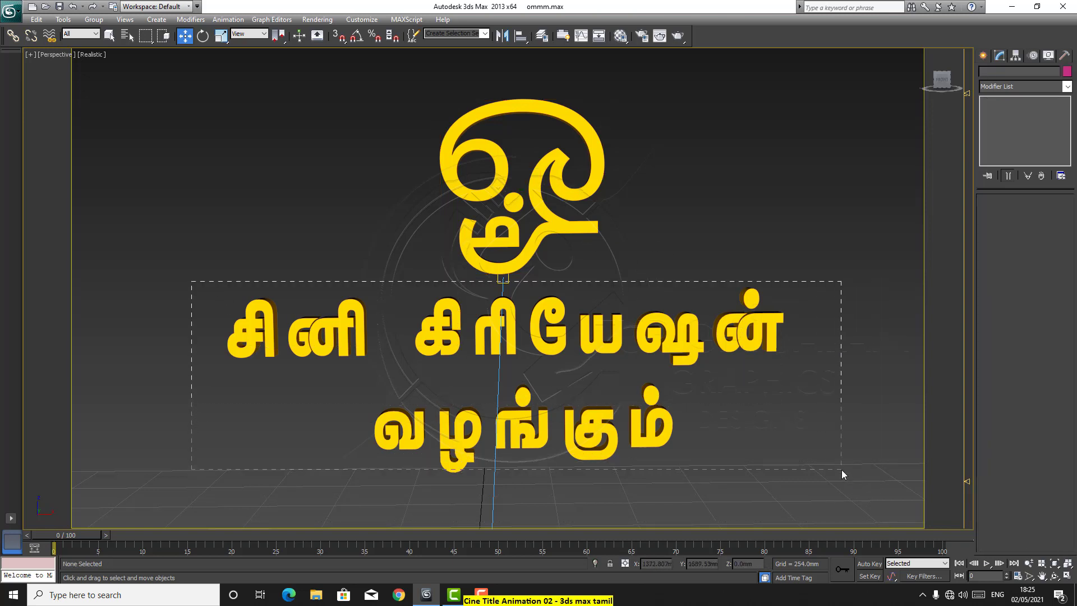
drag(842, 469, 842, 469)
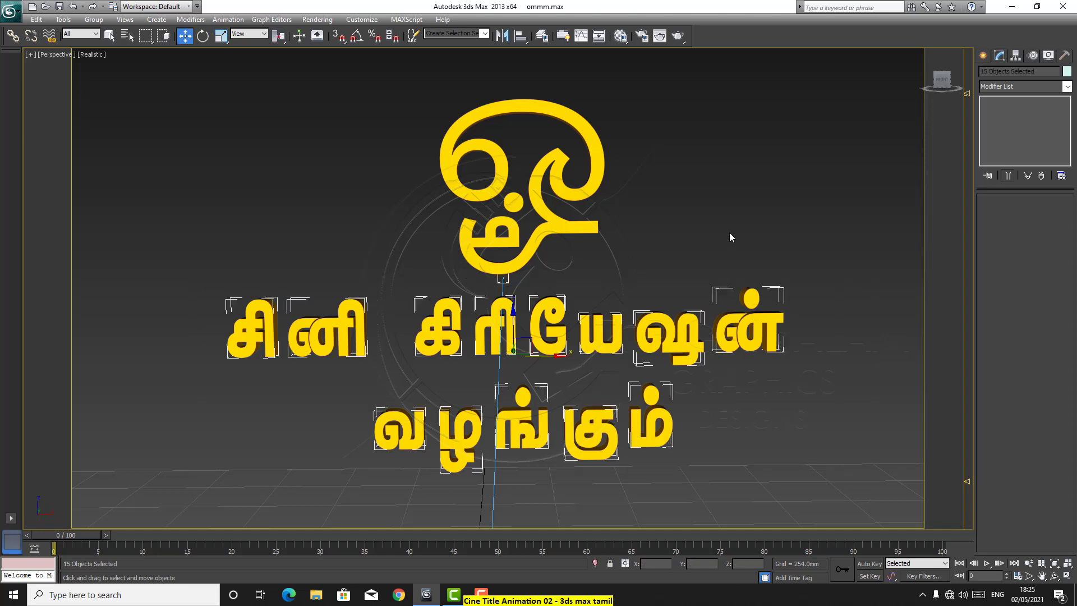
click(590, 266)
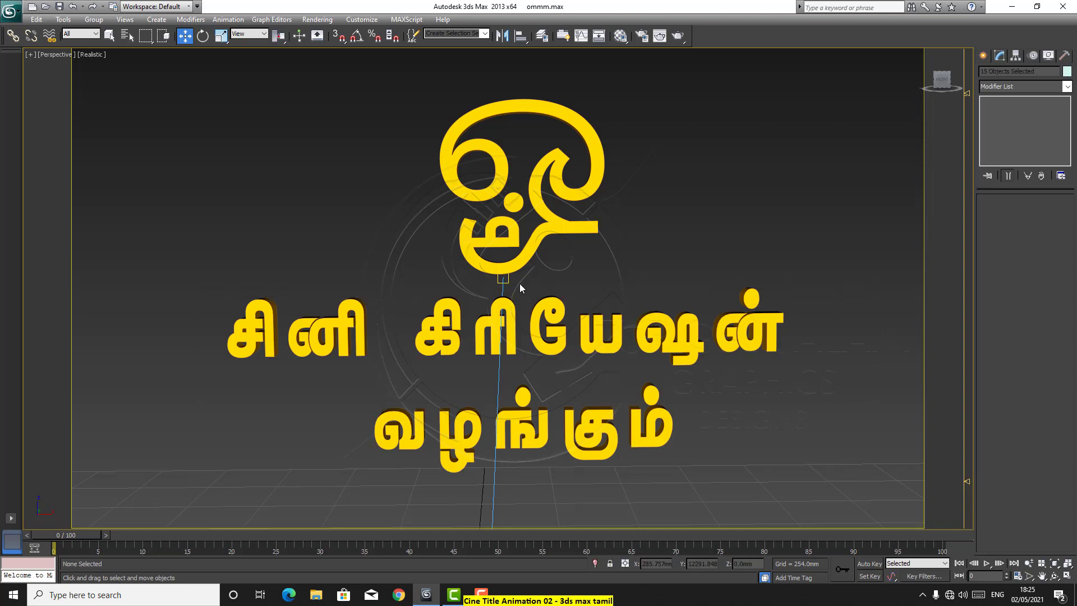
click(248, 329)
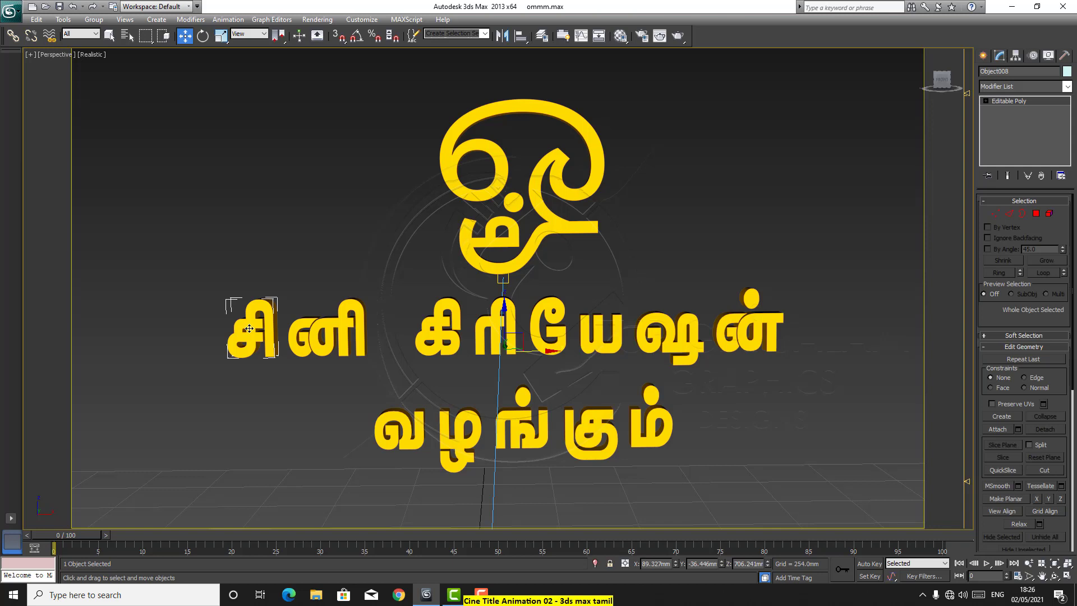
Ctrl-select all eight letter pieces of சினி கிரியேஷன், from னி and சி through the final ன்
click(326, 345)
ctrl+click(270, 350)
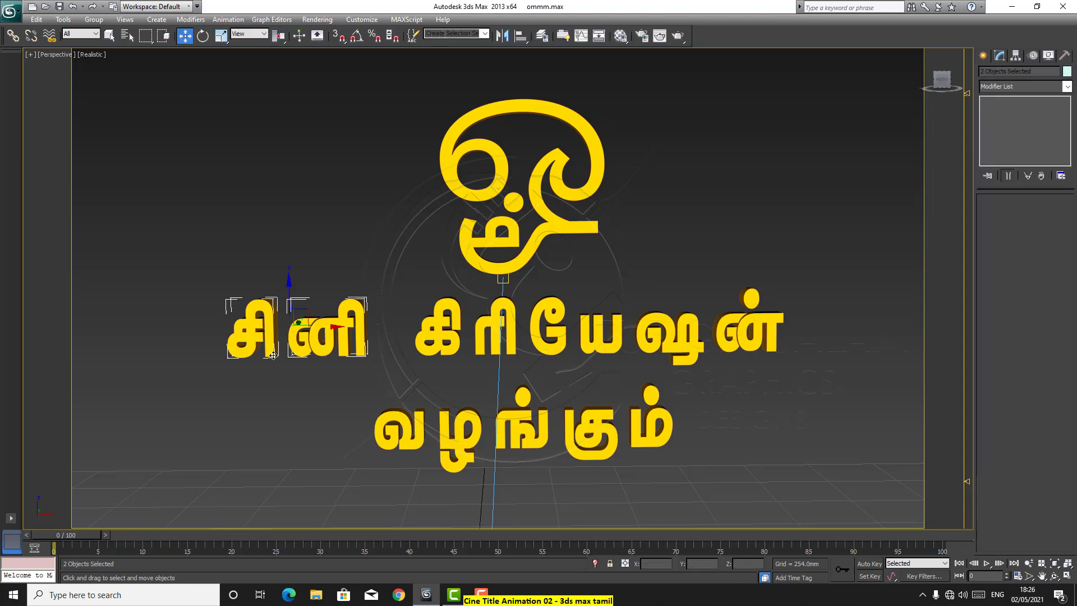
ctrl+click(440, 346)
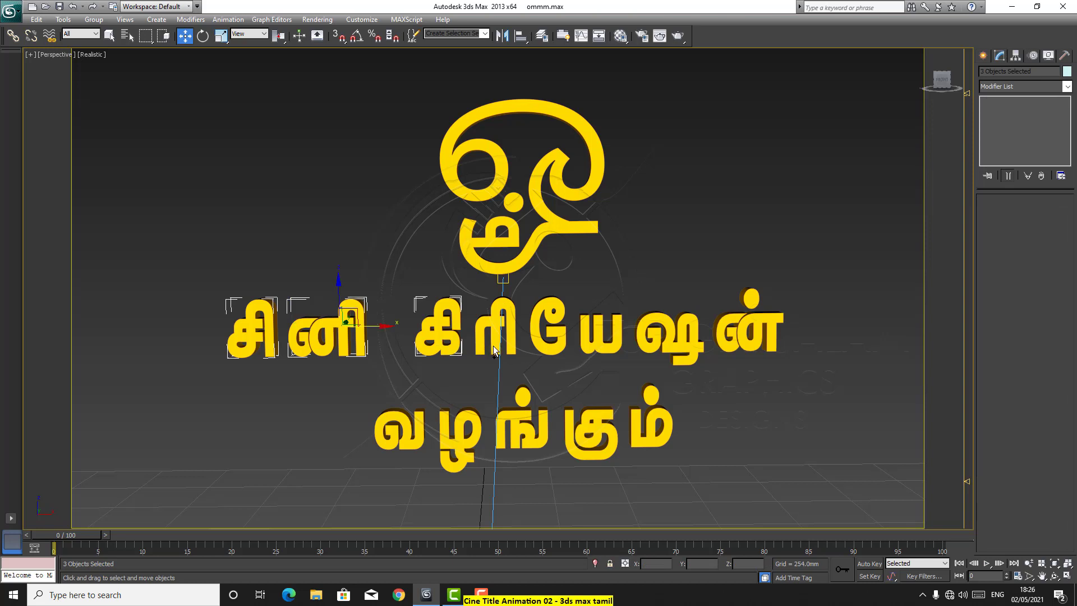
ctrl+click(505, 344)
ctrl+click(547, 339)
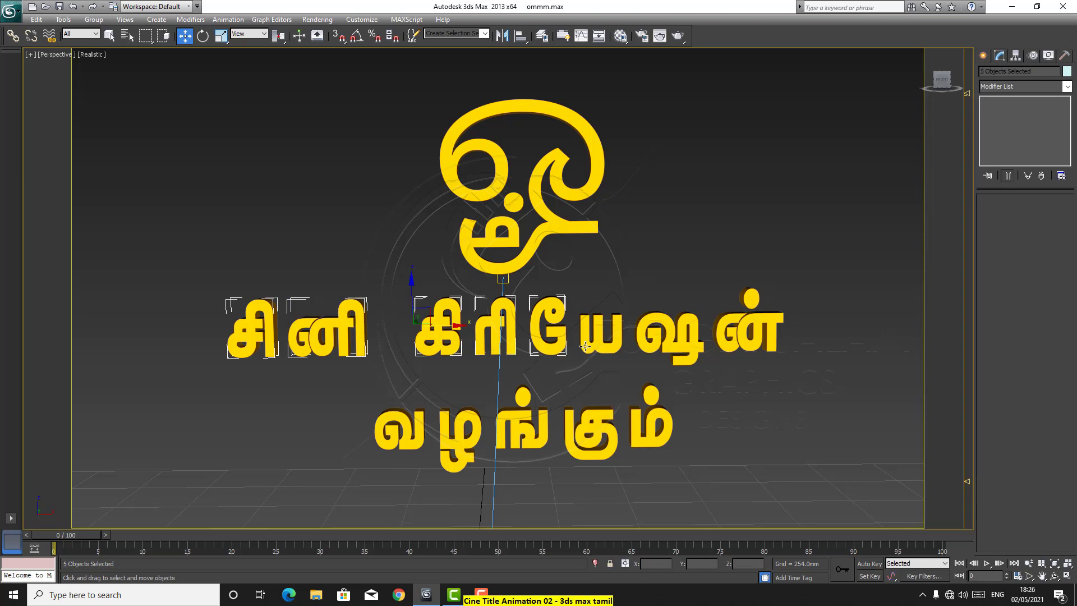
ctrl+click(599, 344)
ctrl+click(689, 353)
ctrl+click(721, 340)
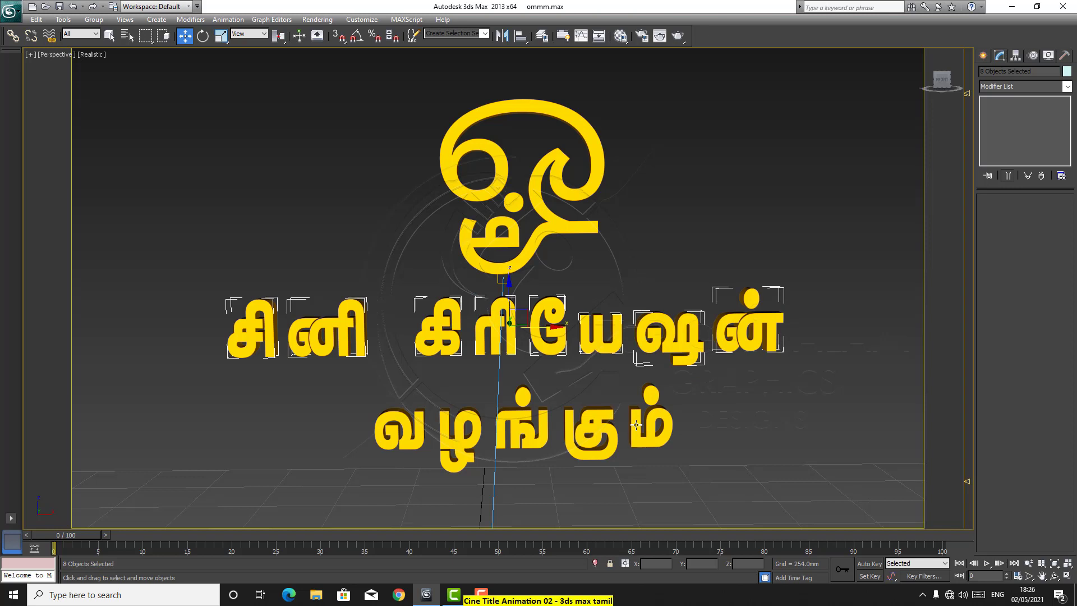
In Hierarchy, turn on Affect Pivot Only and centre each of the eight letters' pivots with Center to Object
click(1016, 55)
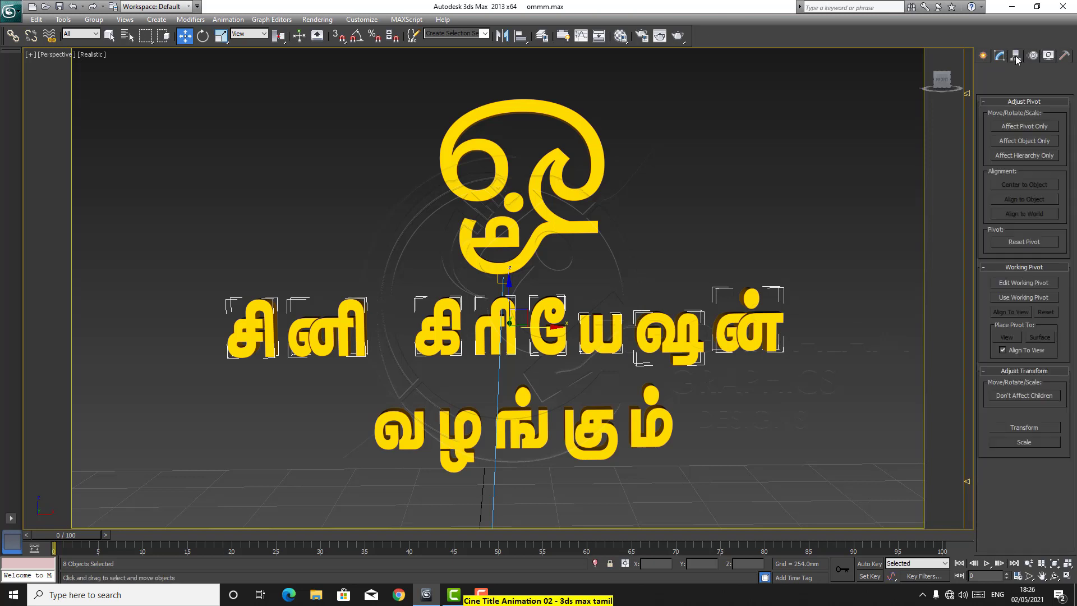
click(1027, 128)
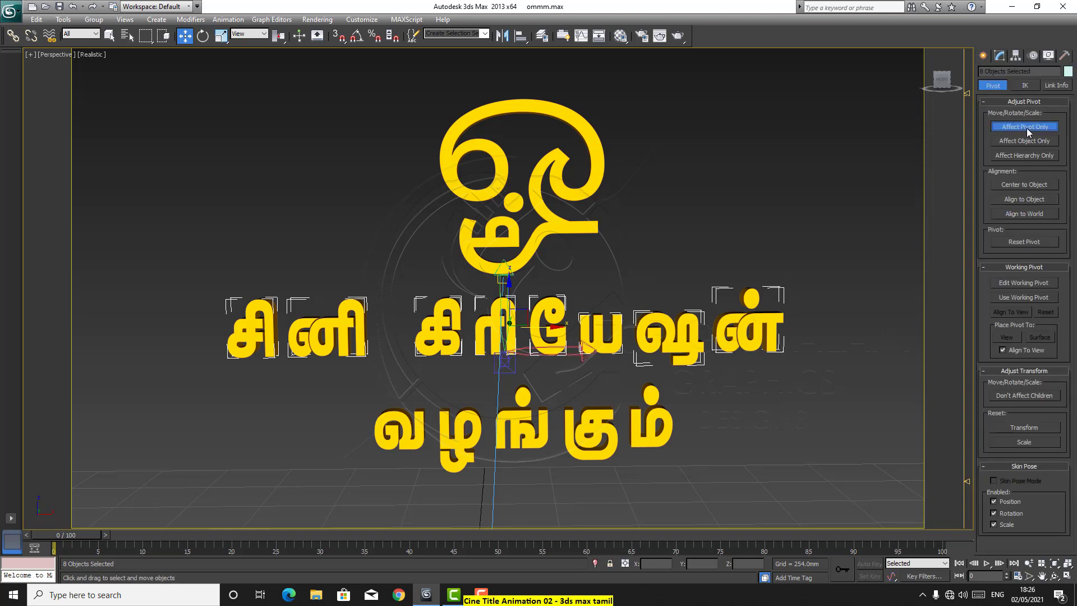
click(1024, 186)
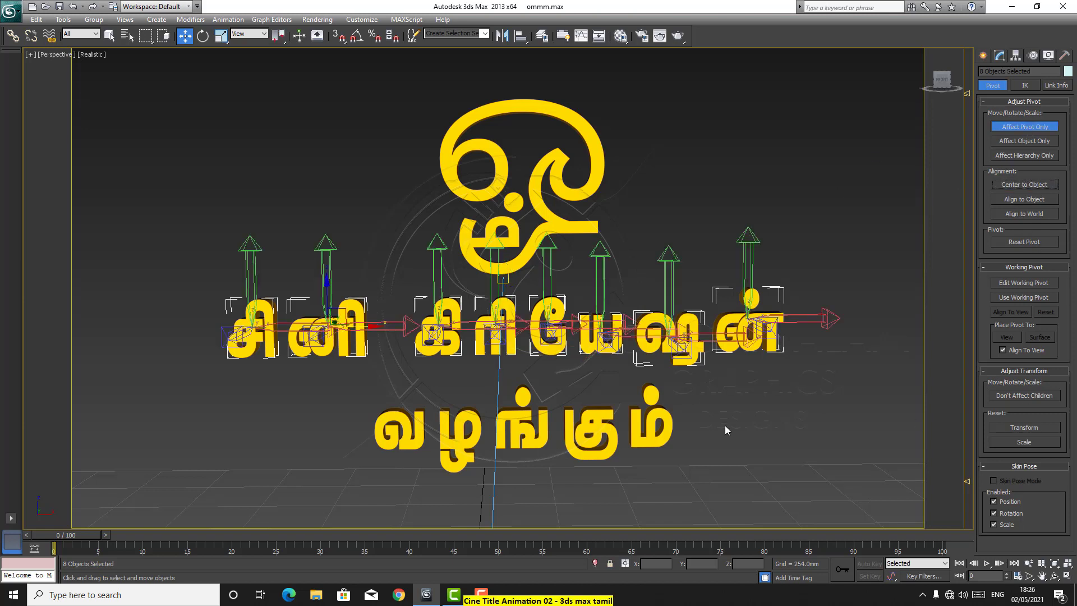
Select the five வழங்கும் letters and apply Center to Object to their pivots
click(648, 422)
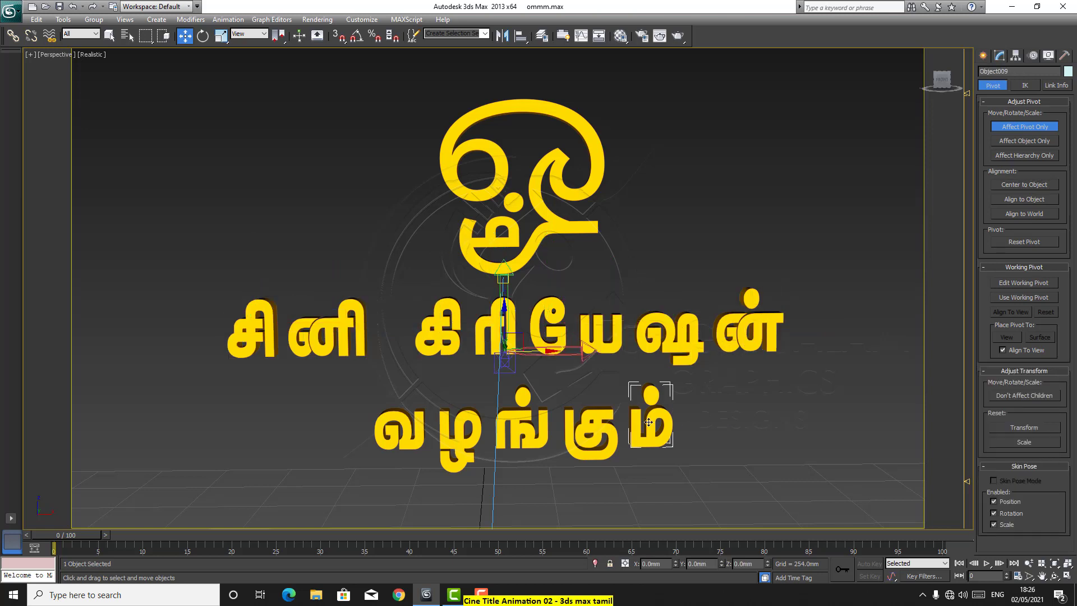
ctrl+click(592, 437)
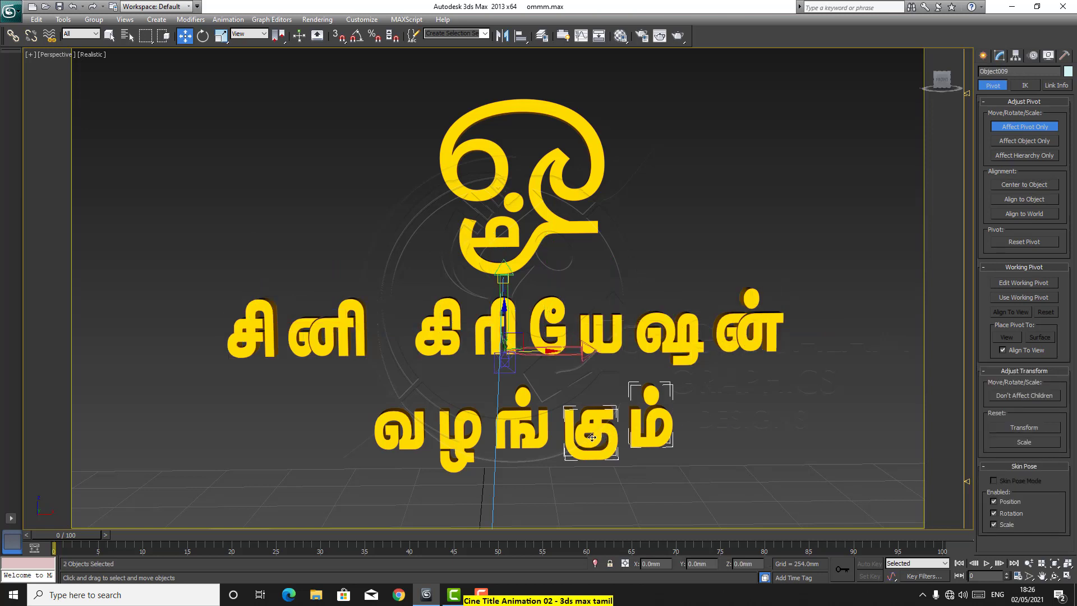
ctrl+click(528, 436)
ctrl+click(456, 442)
ctrl+click(413, 442)
click(1026, 185)
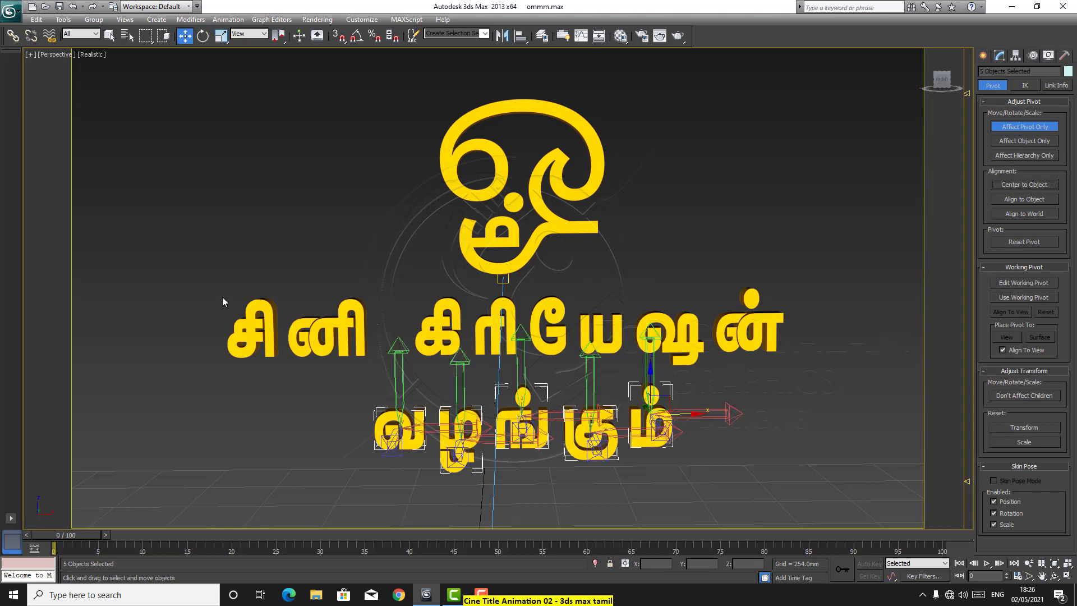
Marquee-select all 14 title letters to check their pivots, then select the logo
drag(222, 297, 834, 433)
drag(819, 480, 816, 486)
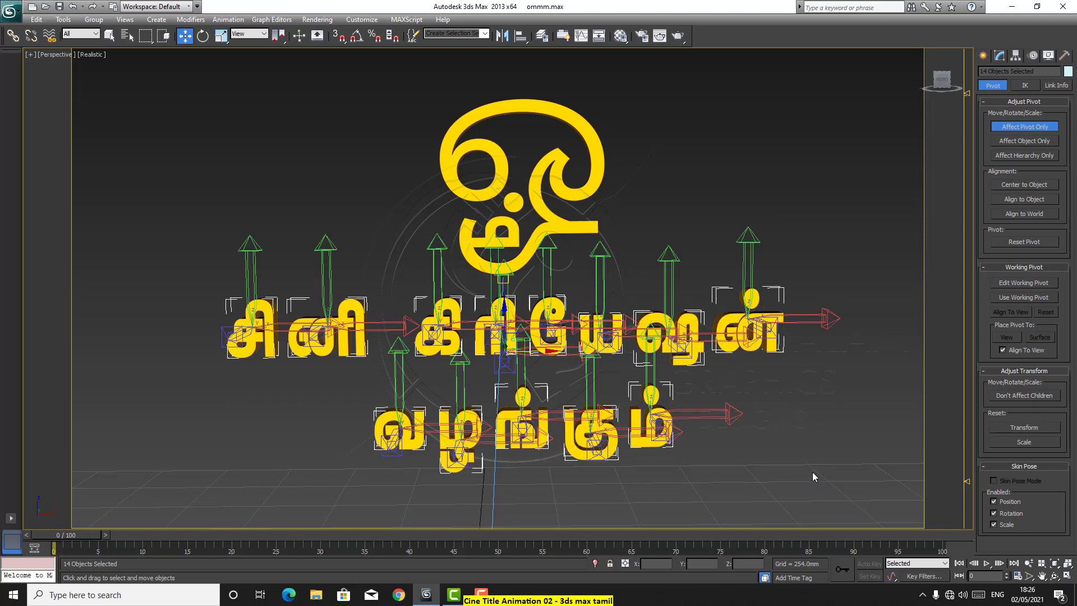
click(540, 207)
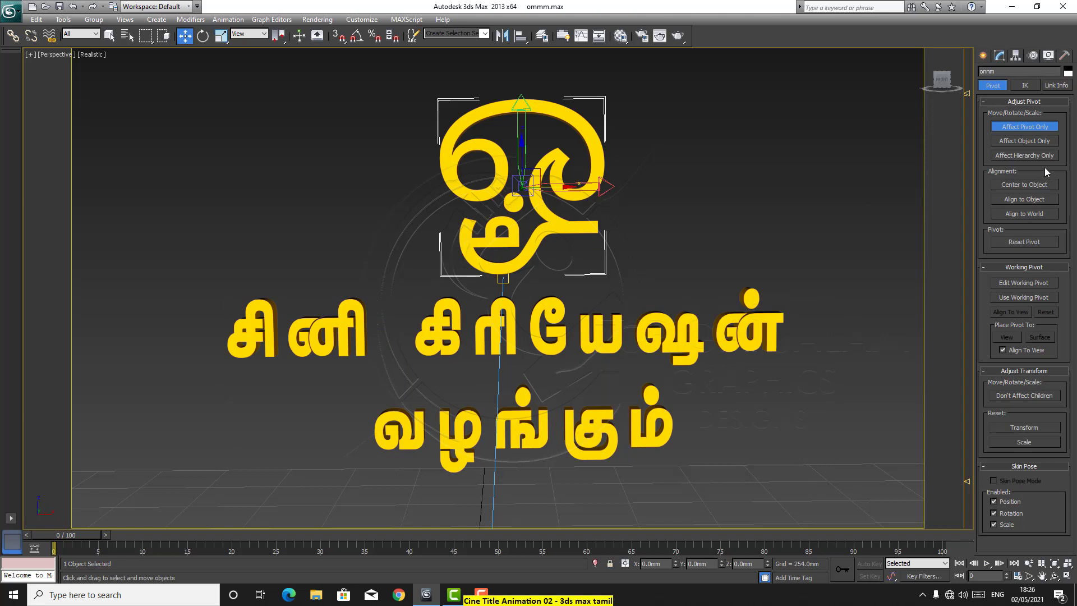
Centre the logo's pivot, reselect all 14 title letters, and turn Affect Pivot Only off
click(1019, 184)
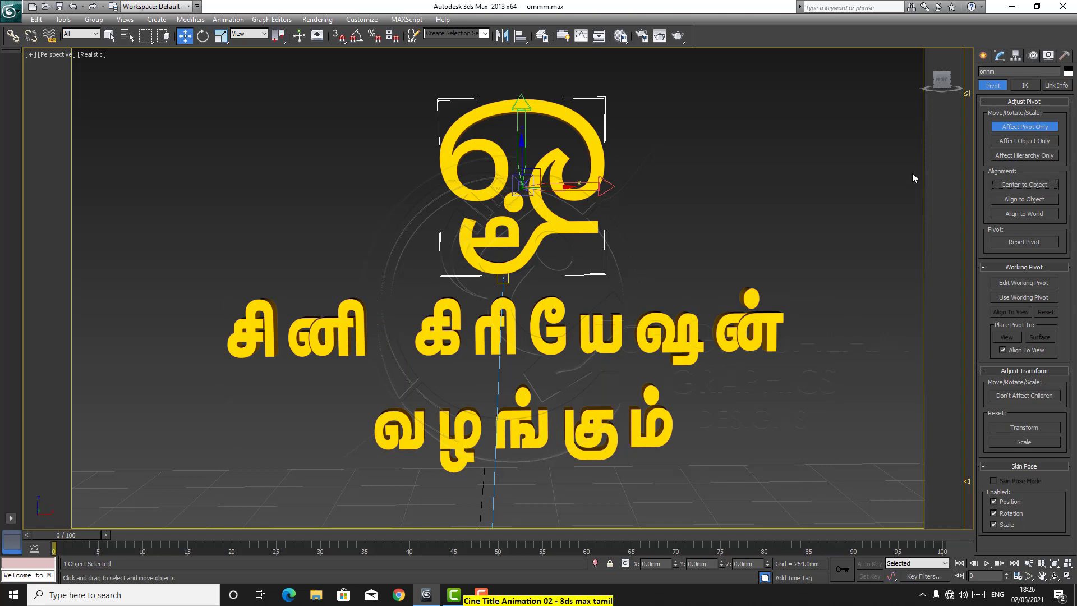
click(729, 207)
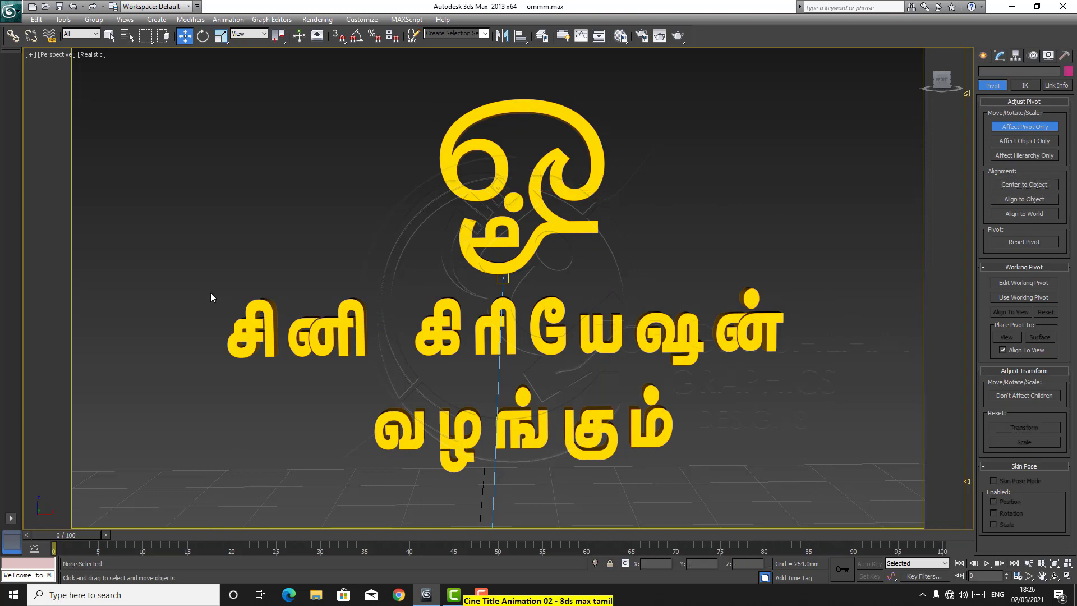
drag(194, 294, 760, 451)
drag(822, 471, 821, 470)
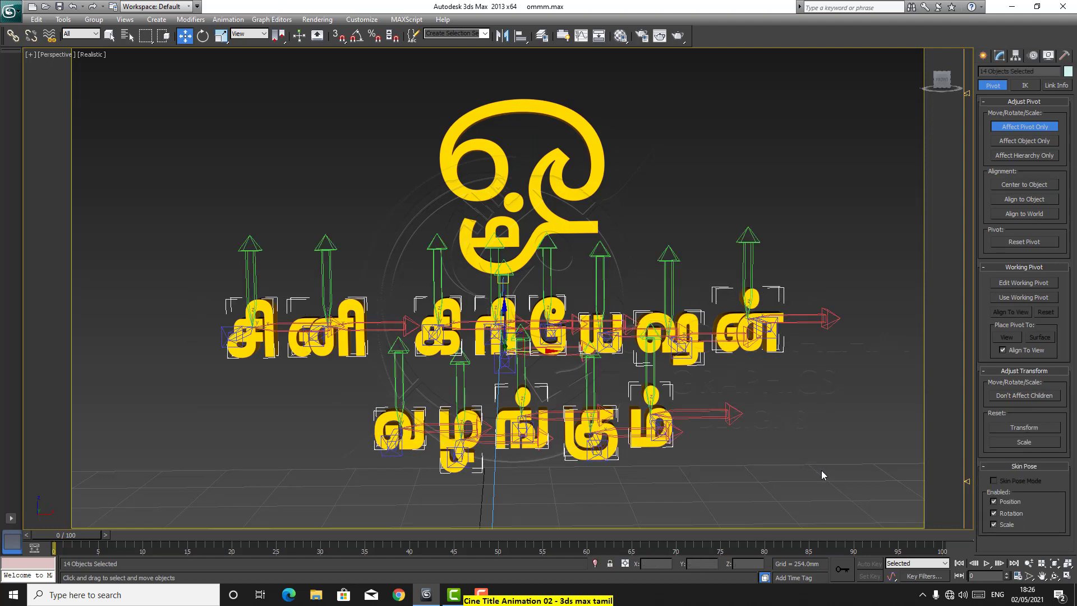
click(999, 127)
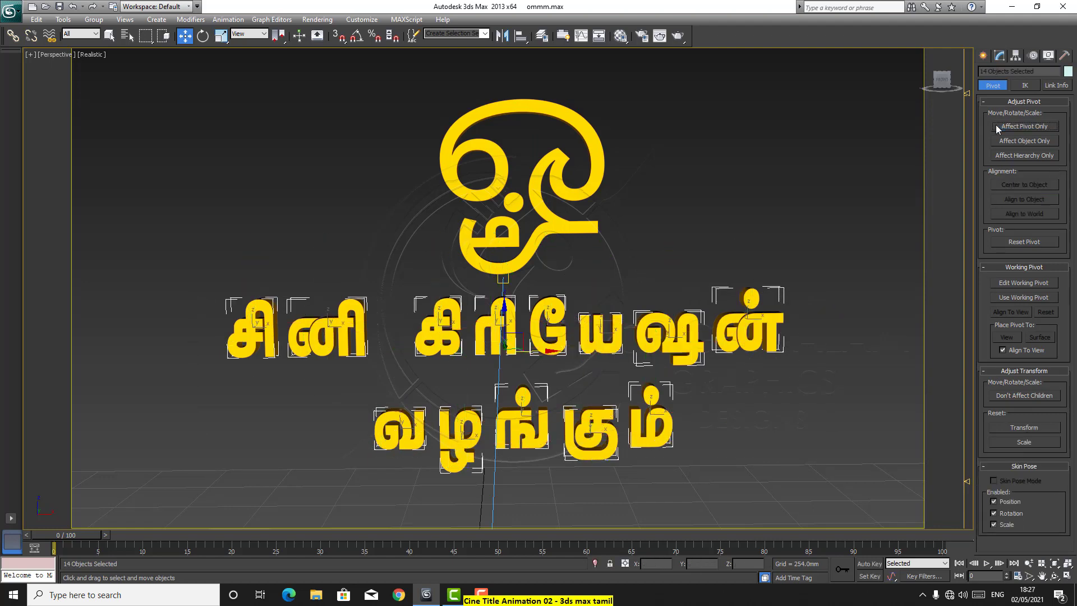
Test-rotate the 14 selected letters in place twice, undoing each attempt
click(203, 36)
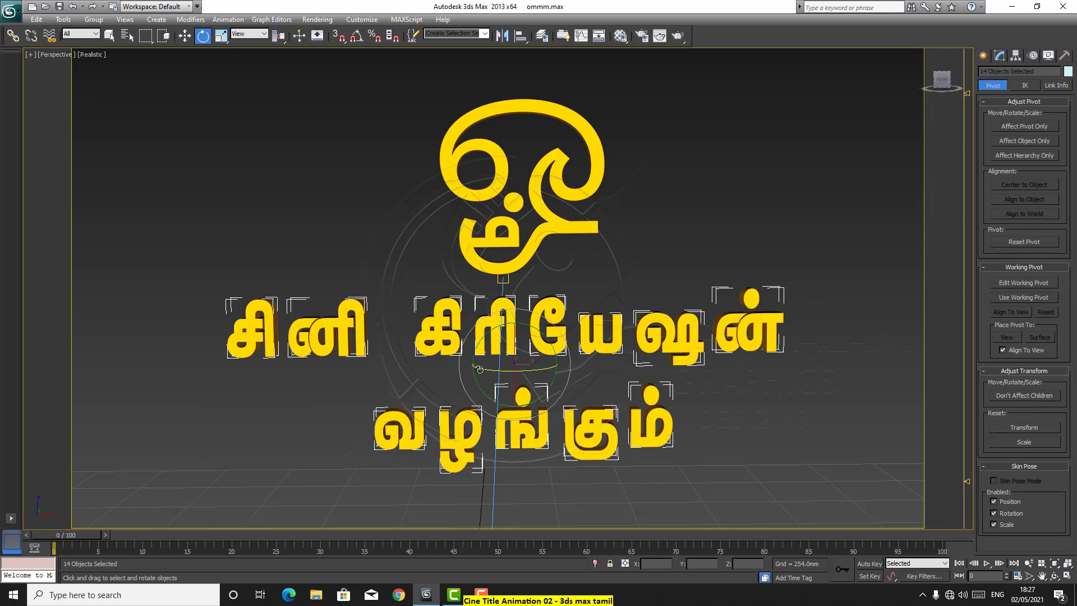
drag(481, 370, 490, 372)
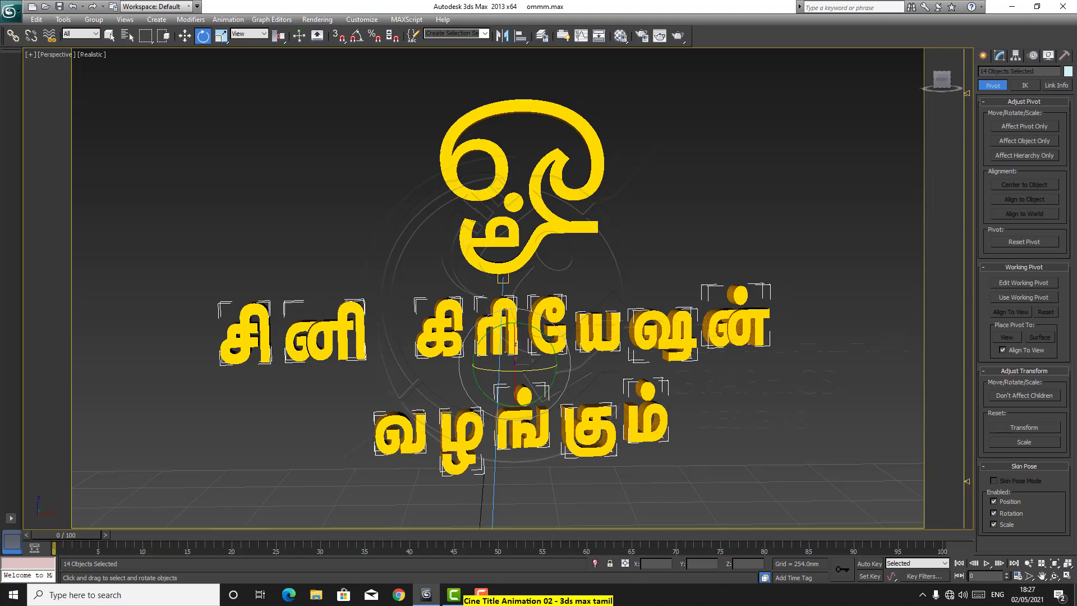
key(ctrl+z)
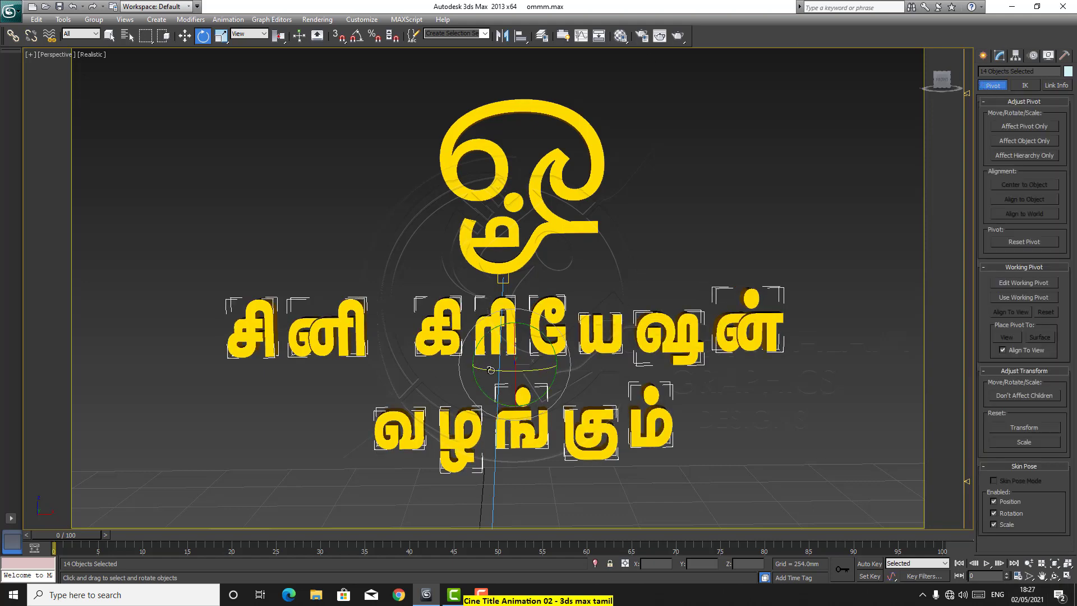
drag(498, 371, 507, 371)
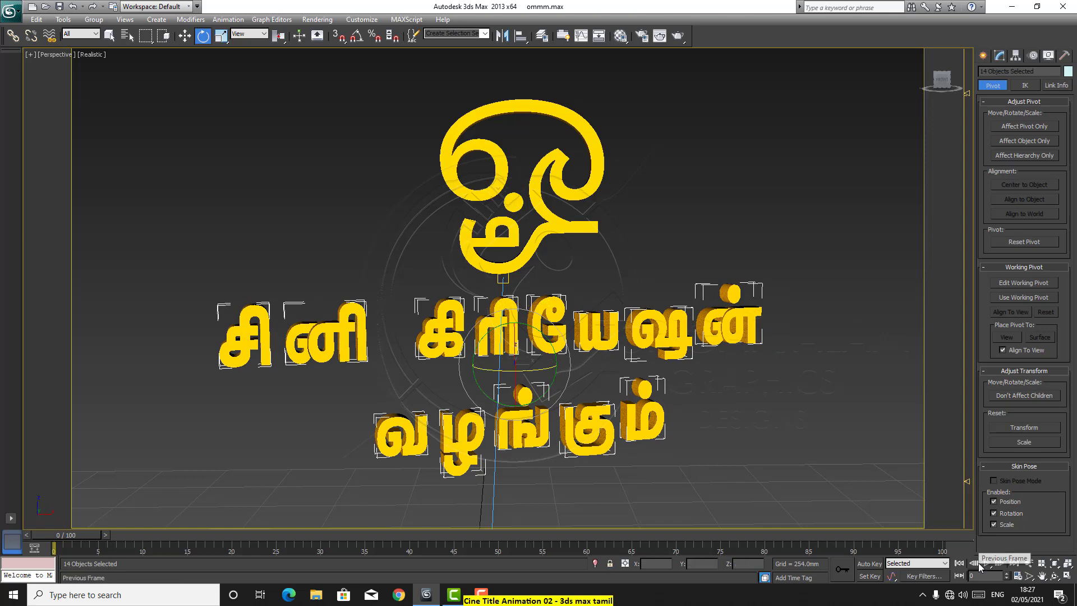
key(ctrl+z)
Switch to Select and Move, clear the selection, and box-select the 14 title letters again
click(213, 329)
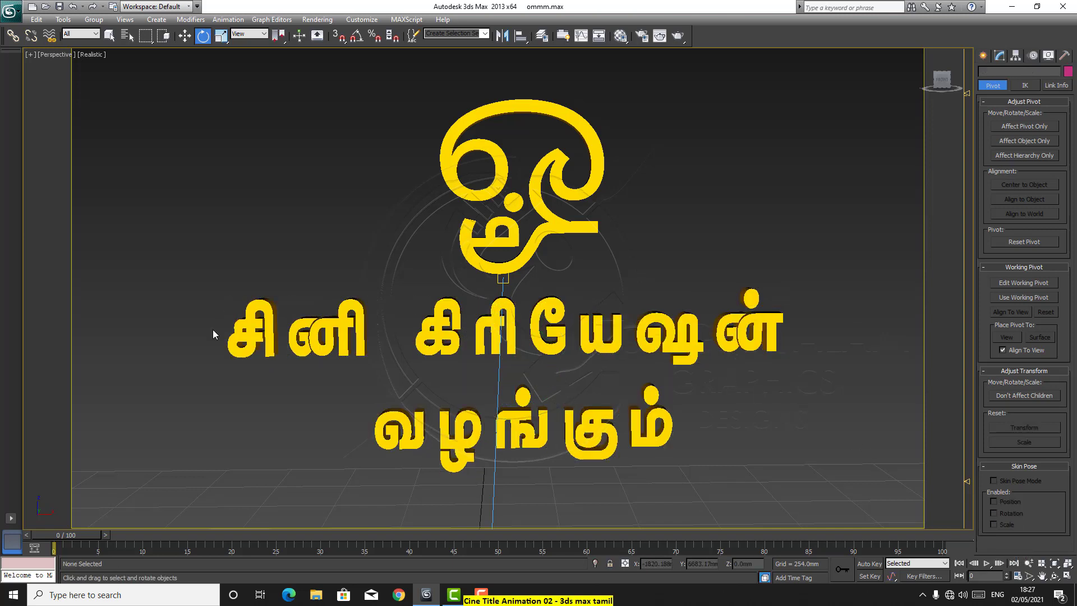
click(184, 35)
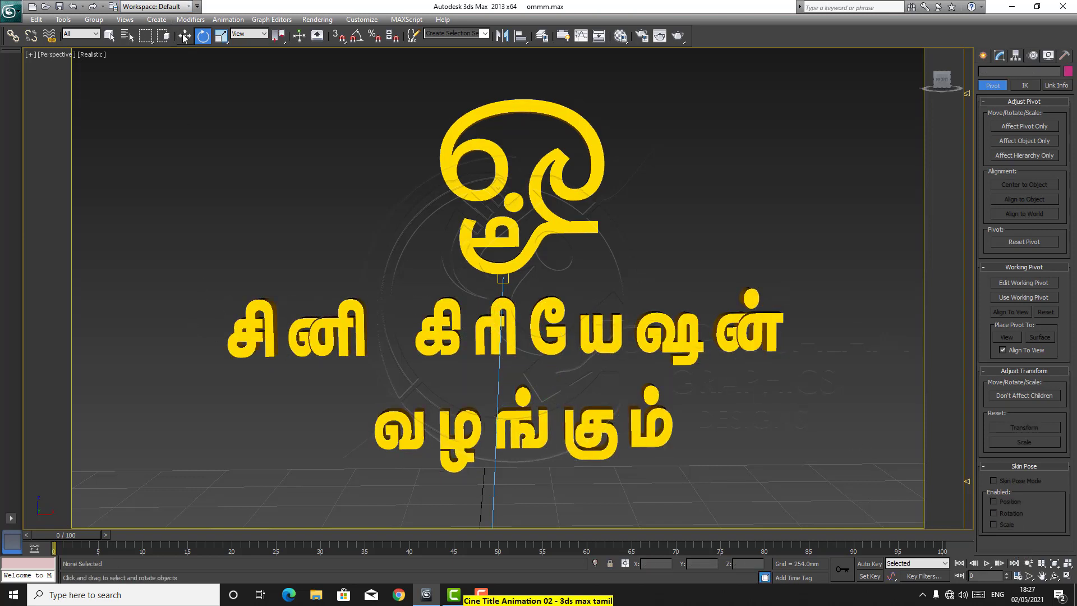
drag(183, 280, 753, 457)
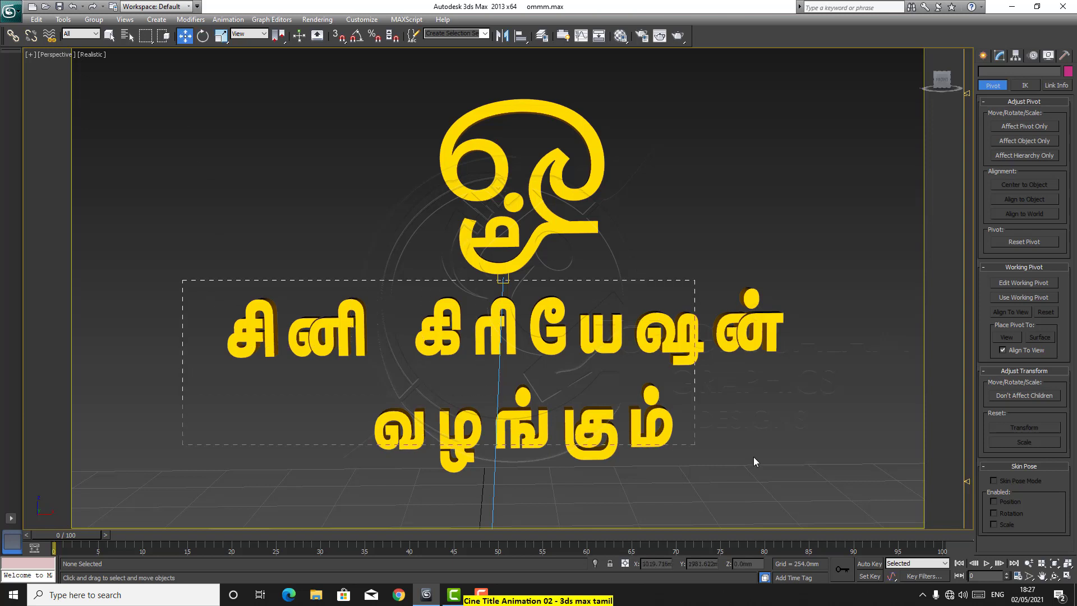
click(834, 395)
drag(409, 438, 410, 439)
click(785, 392)
drag(823, 299, 785, 287)
drag(199, 484, 199, 484)
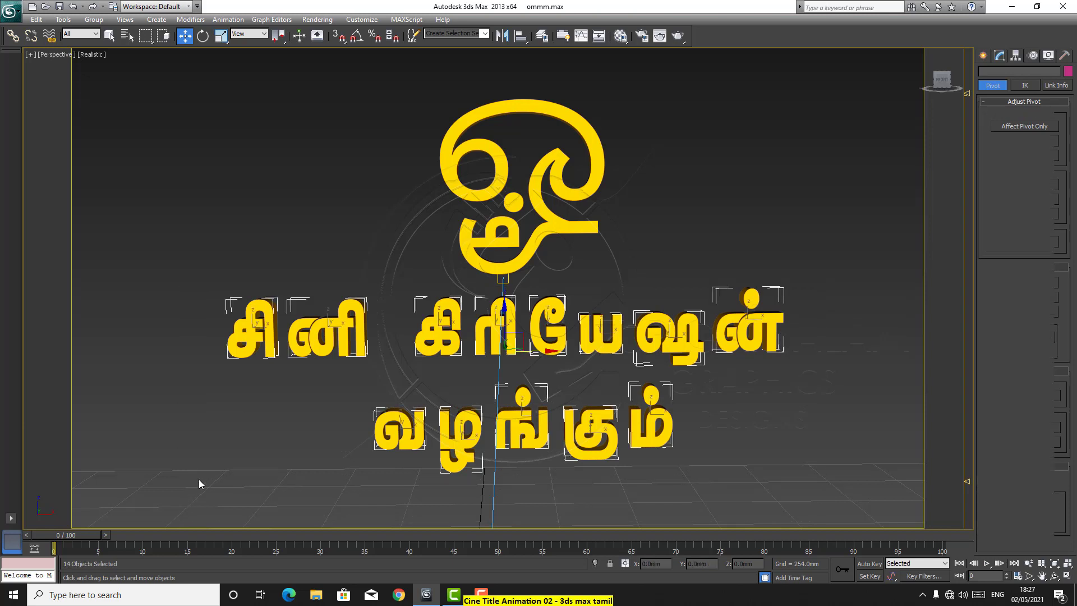
Try spinning the letters about their own axes, undo it, then rotate the top logo to an angle
click(203, 35)
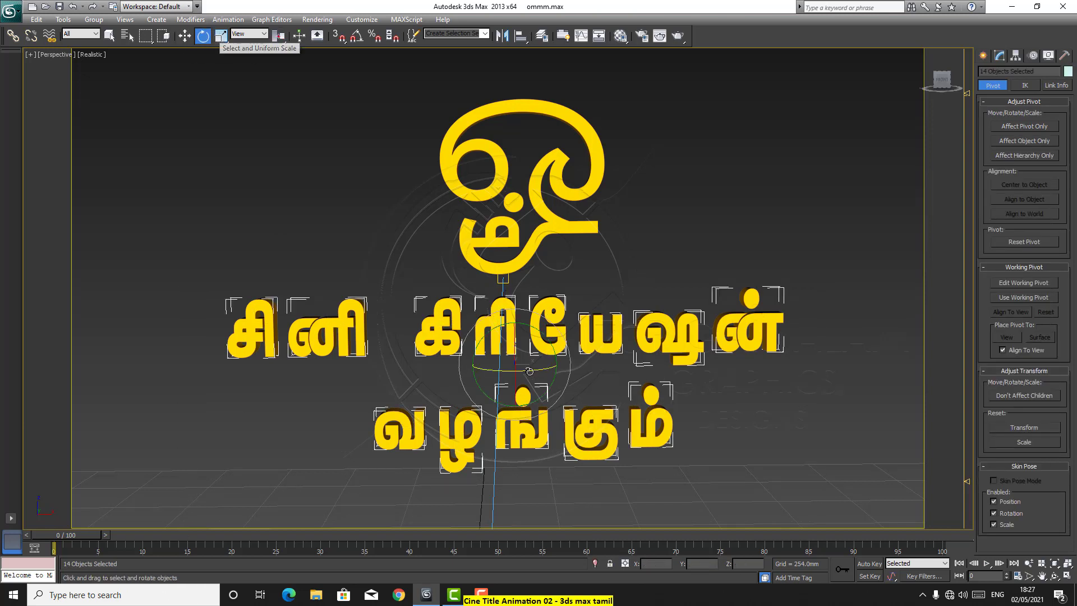
drag(530, 372, 525, 372)
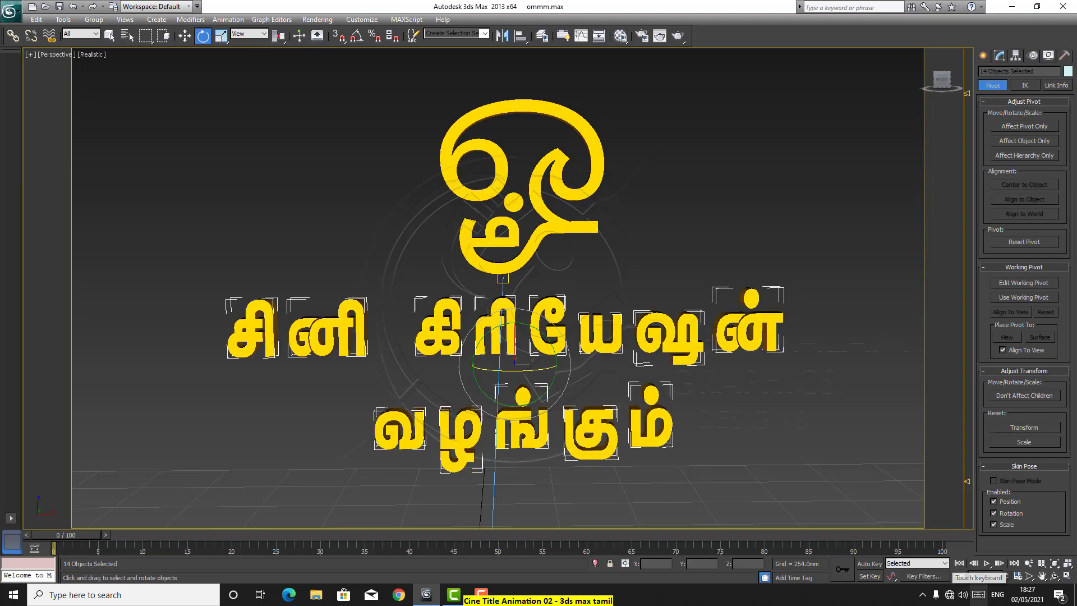
click(993, 512)
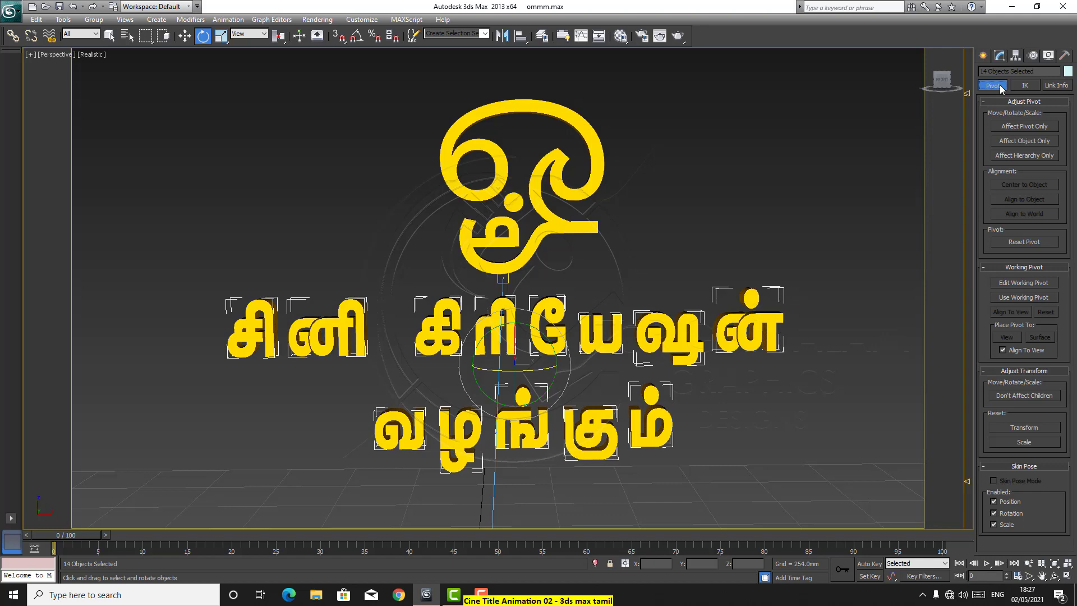
click(1005, 127)
click(1006, 126)
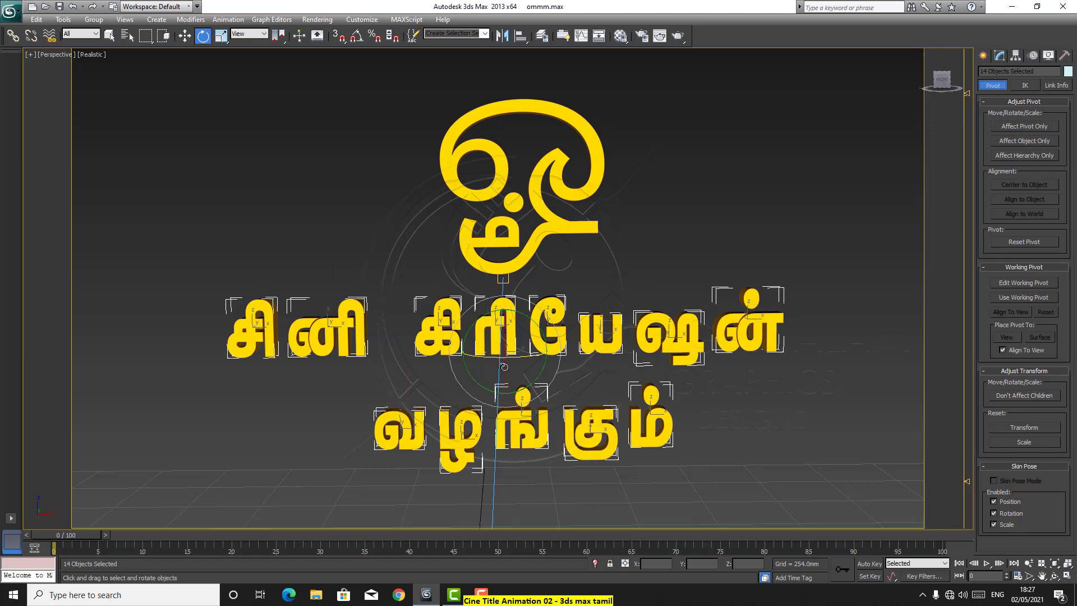
mouse_move(494, 357)
mouse_down()
mouse_move(275, 363)
mouse_move(477, 363)
mouse_up()
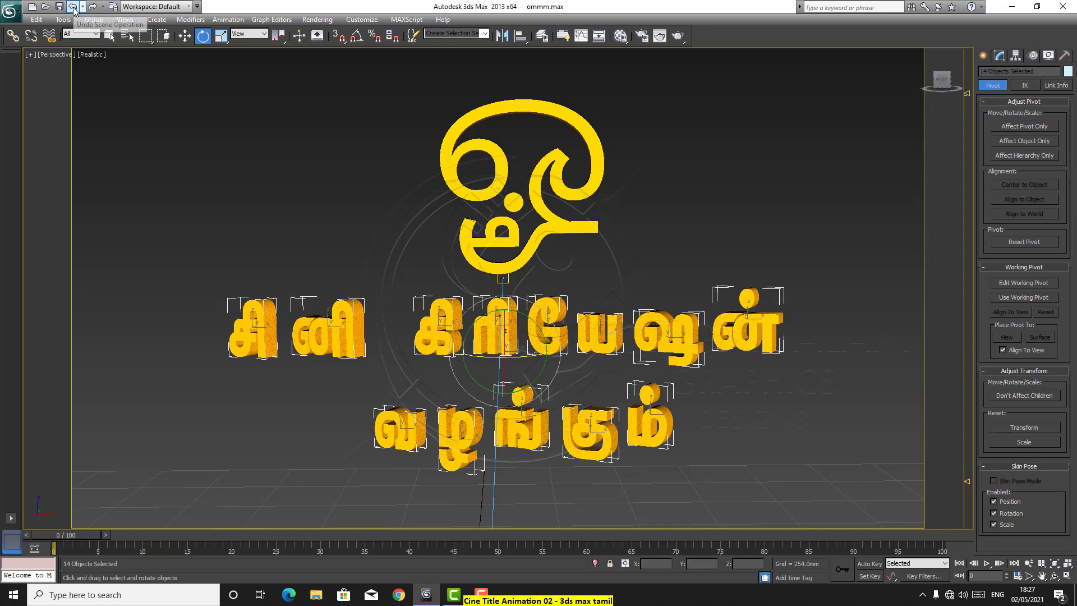
click(74, 7)
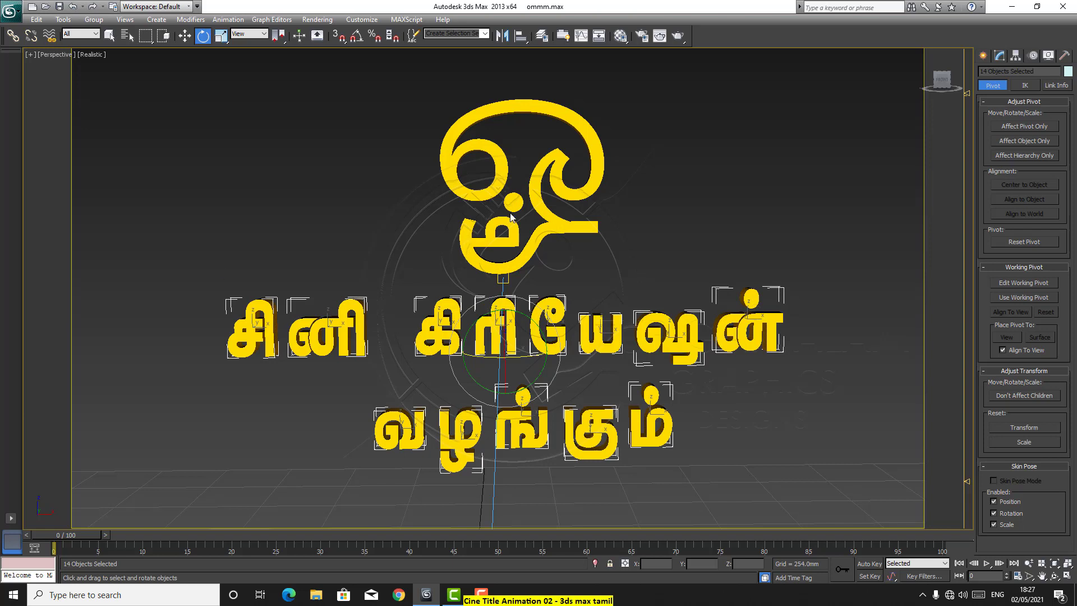
click(547, 211)
drag(532, 187, 759, 498)
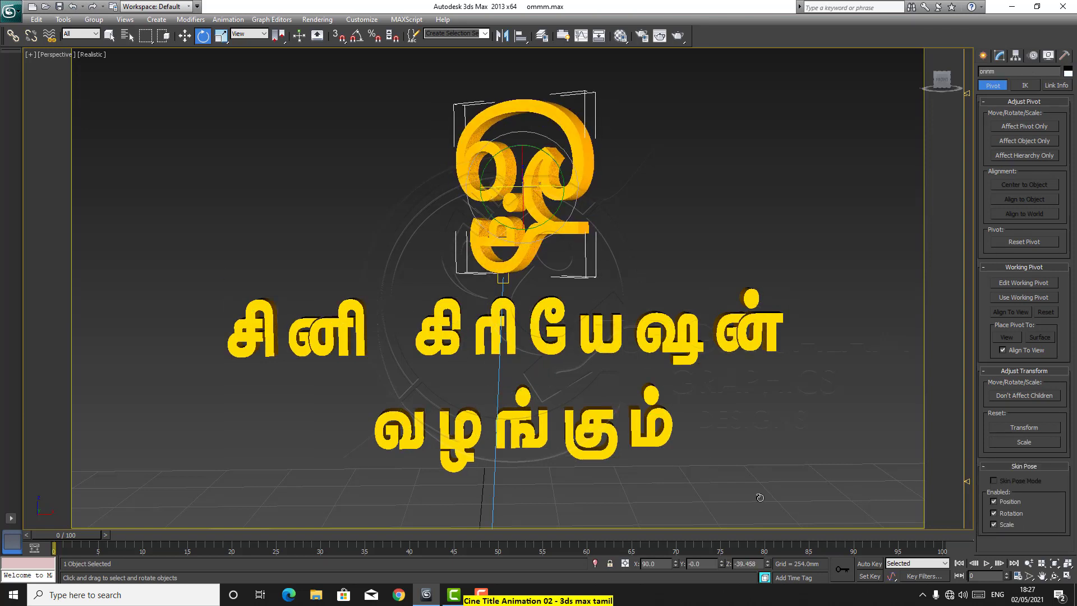
Cancel the logo rotation, then review and confirm the logo's Object Properties
right_click(801, 509)
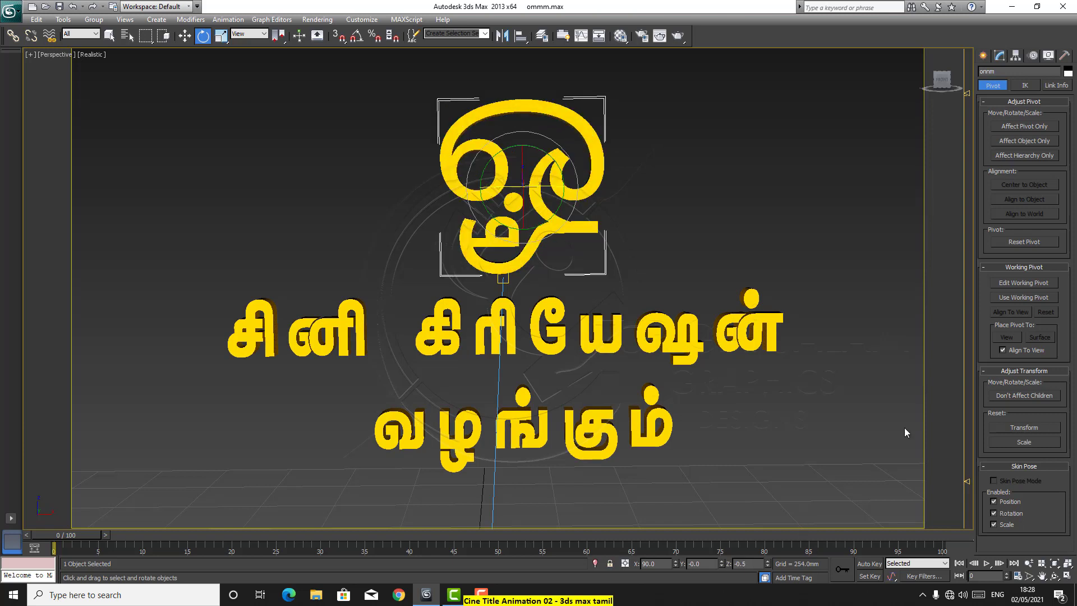
click(831, 452)
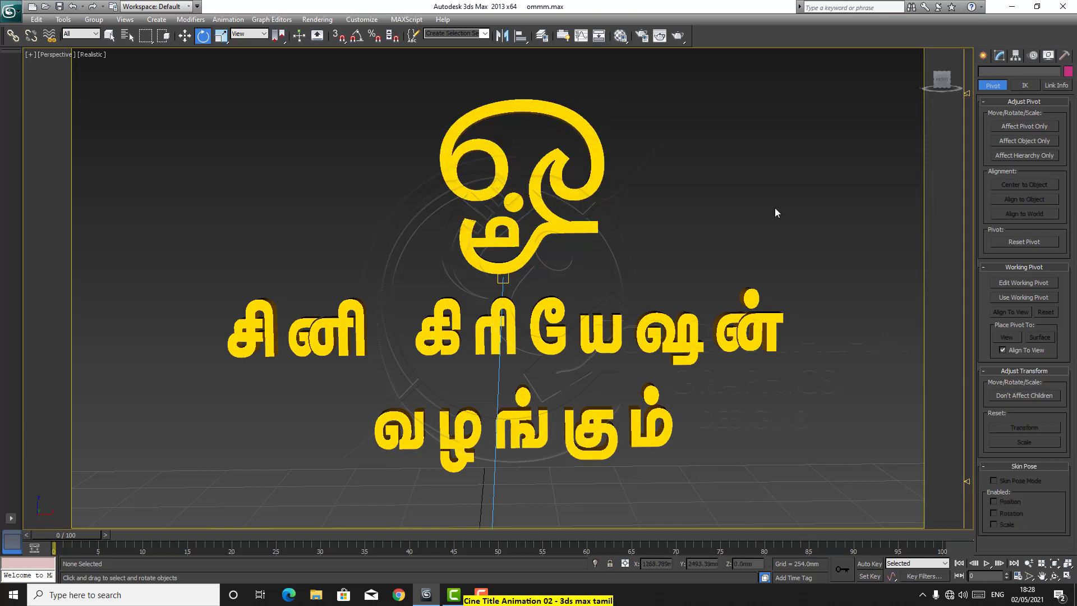
click(480, 146)
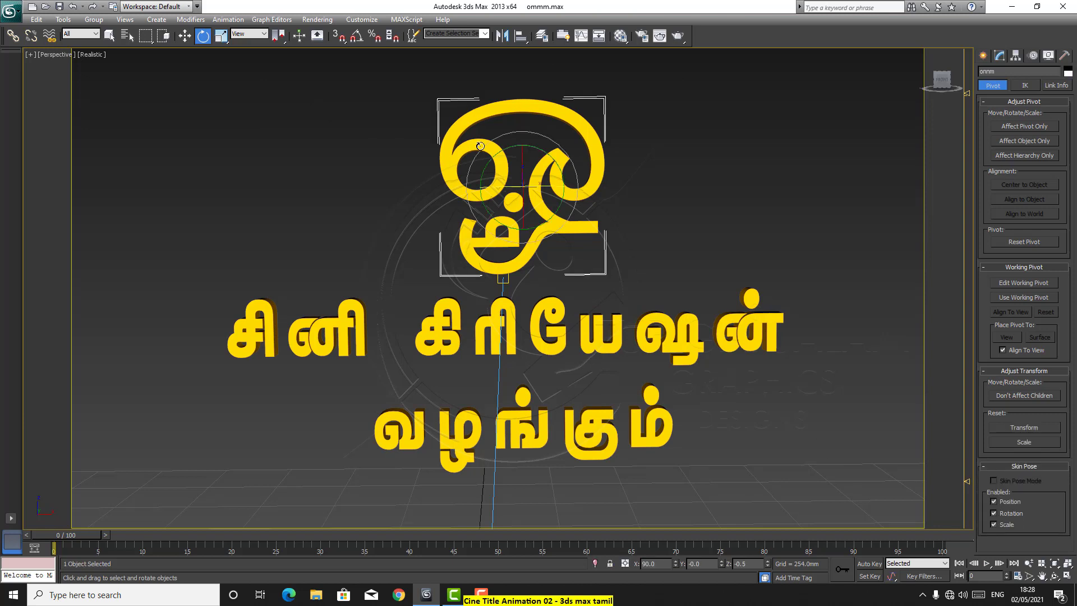
right_click(480, 145)
mouse_move(496, 248)
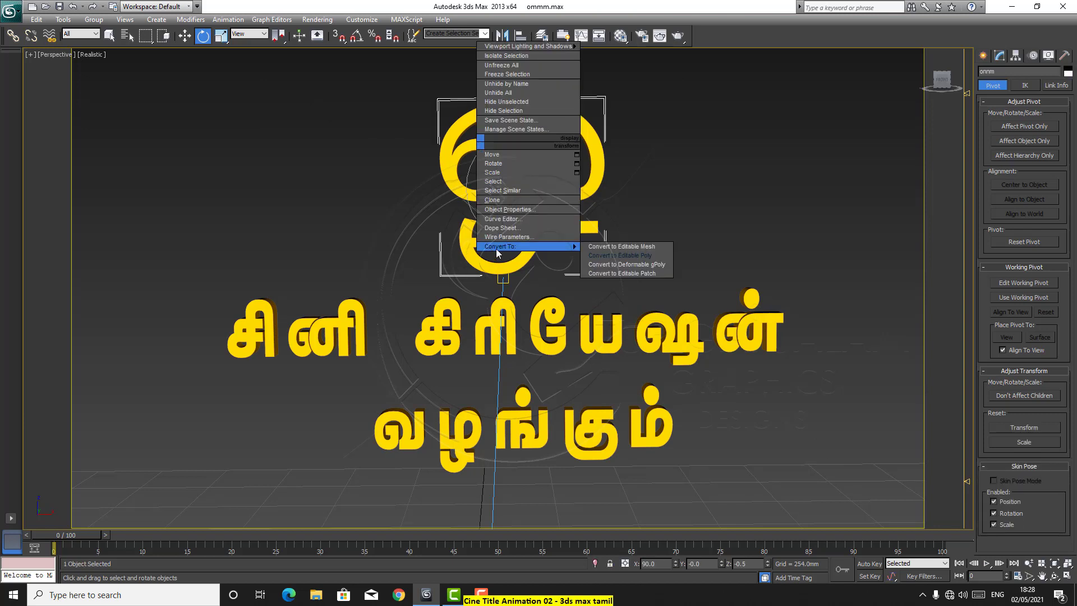
click(503, 209)
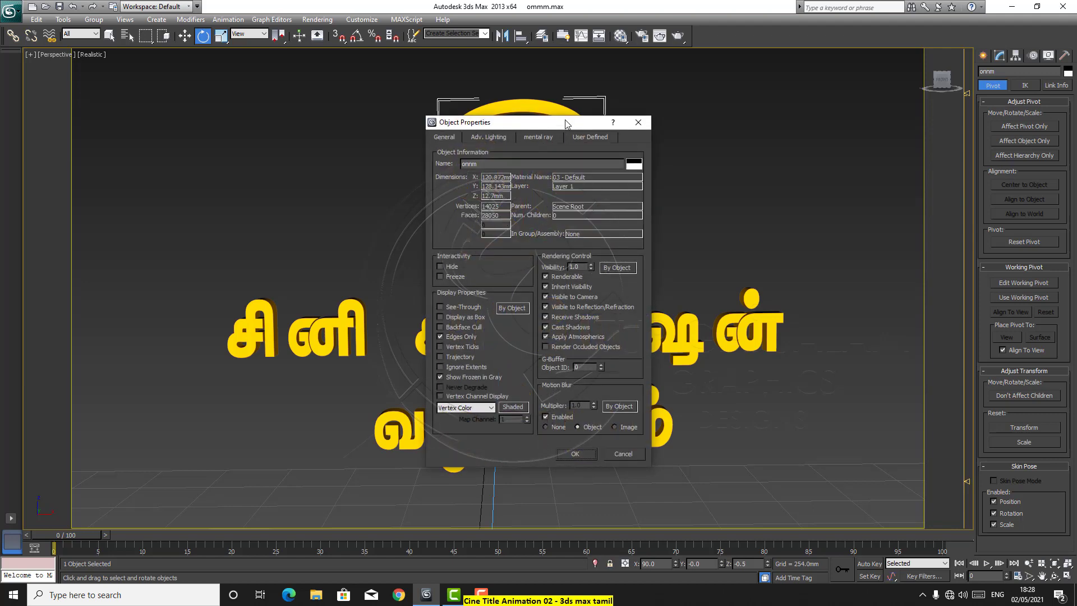
drag(575, 129, 778, 113)
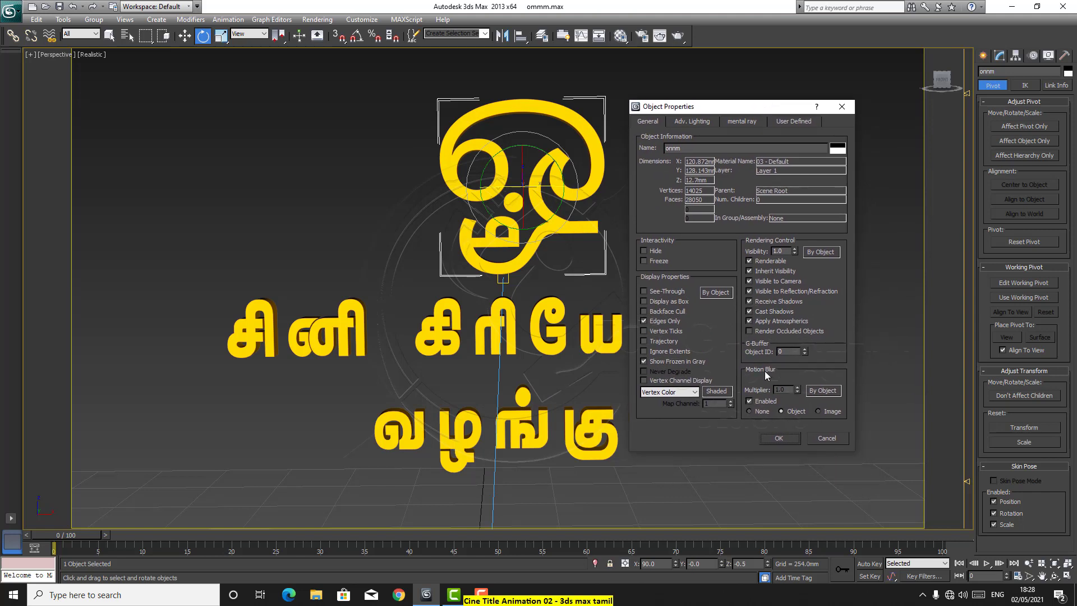
click(780, 438)
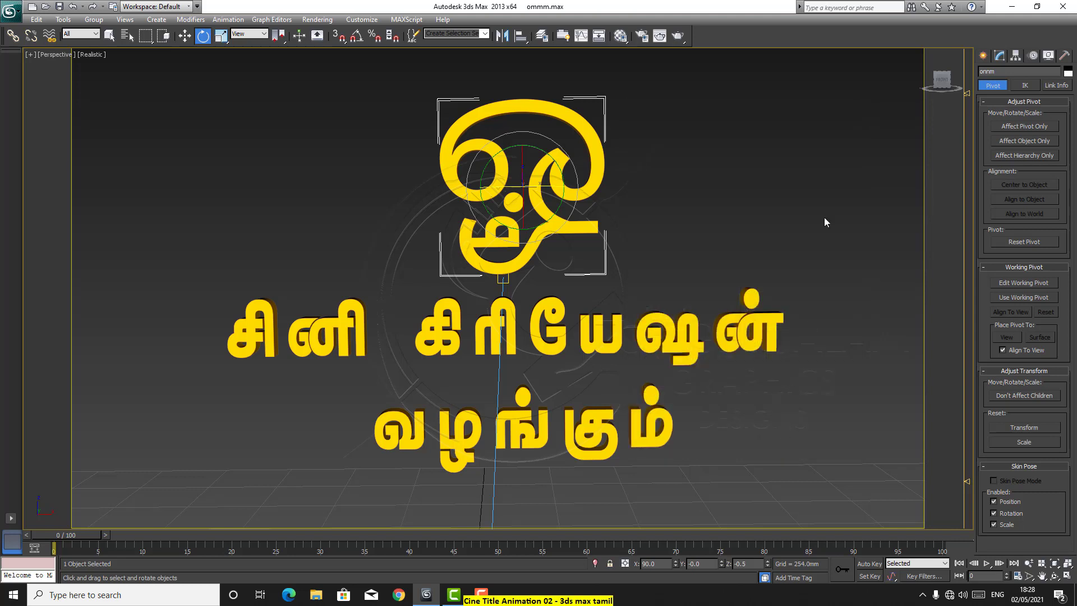
Box-select the 14 title letters and set their Motion Blur to Object in Object Properties
drag(216, 301, 266, 316)
drag(700, 481, 830, 499)
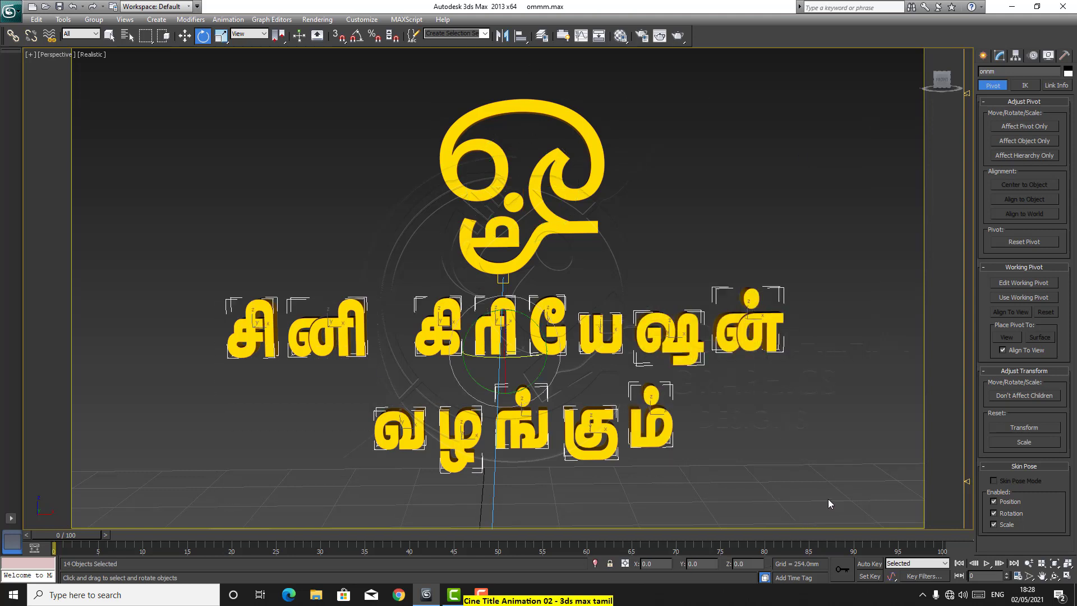
right_click(592, 345)
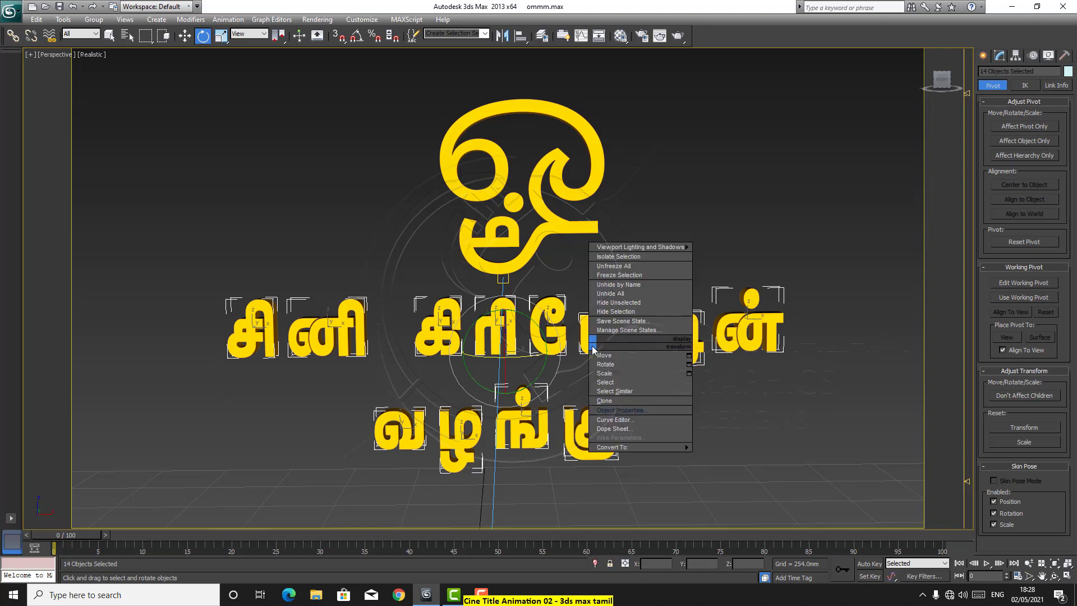
click(608, 422)
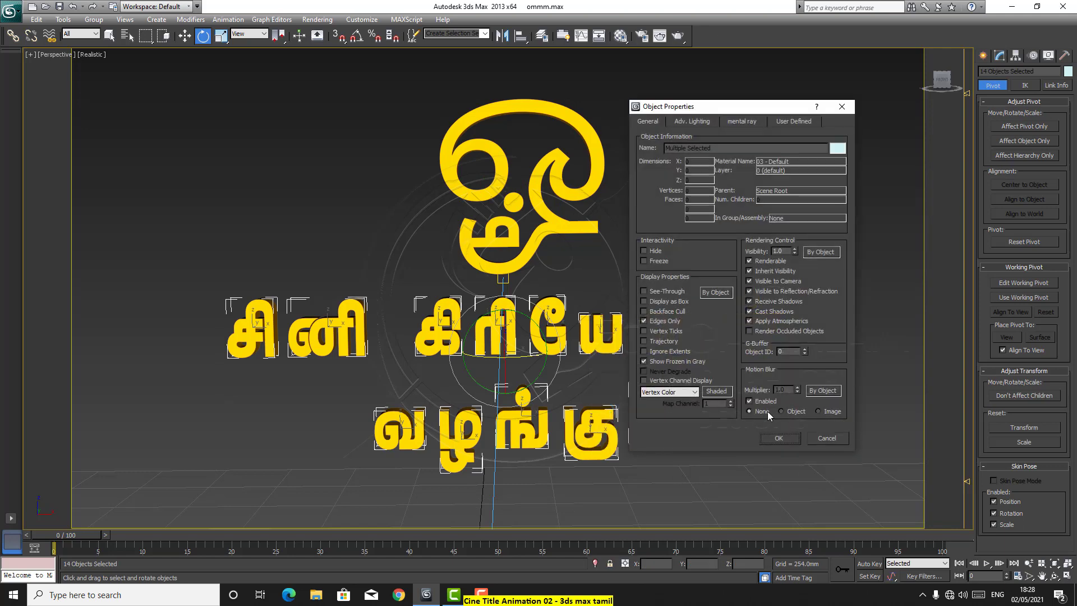
click(781, 411)
click(771, 437)
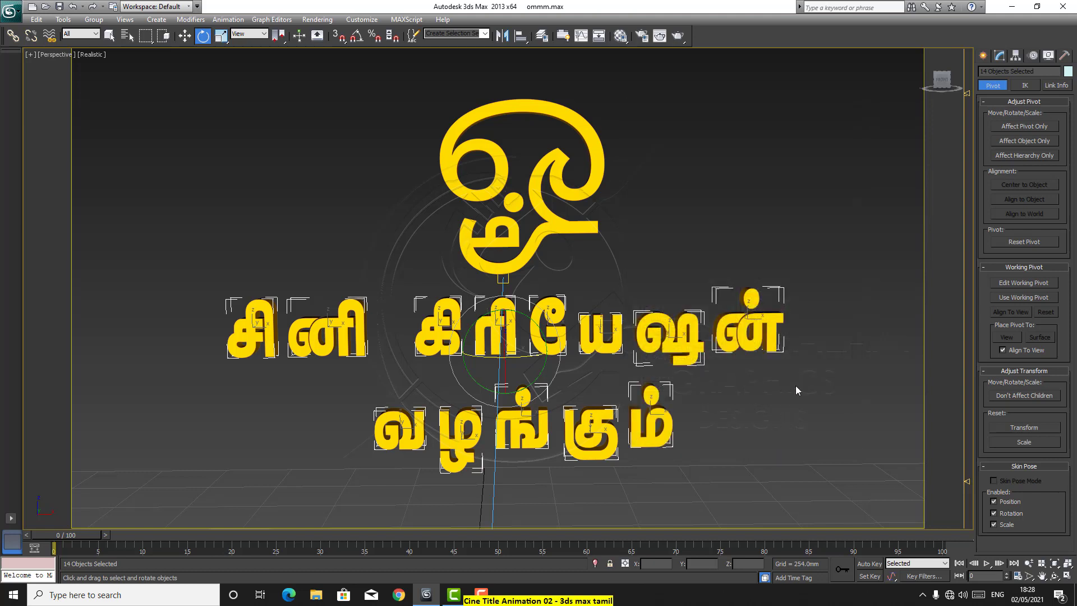
Deselect everything and render the animation, overwriting the existing ert.avi
click(748, 459)
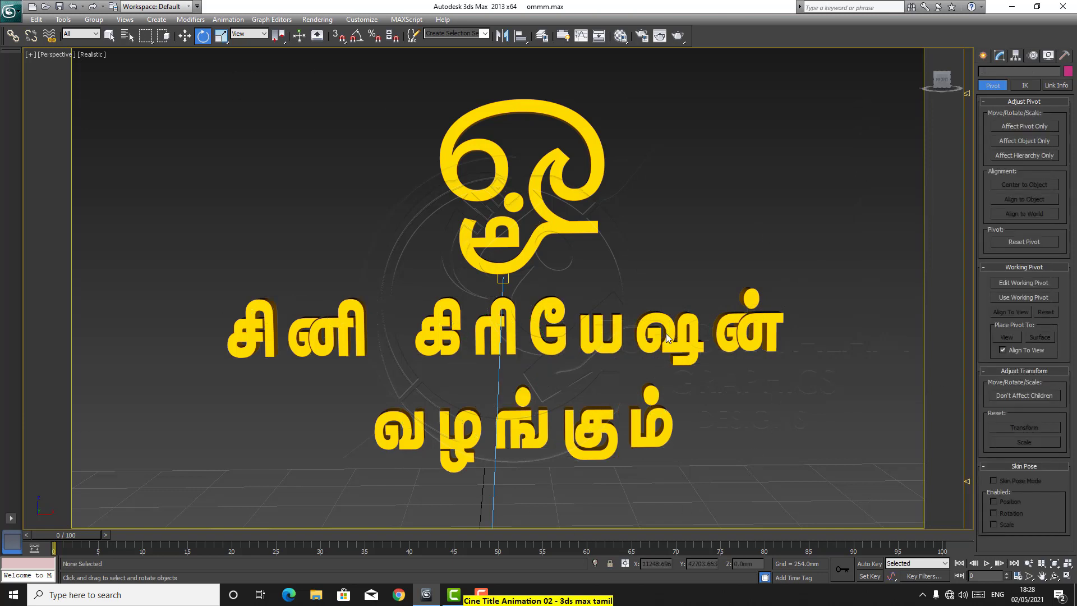
click(680, 36)
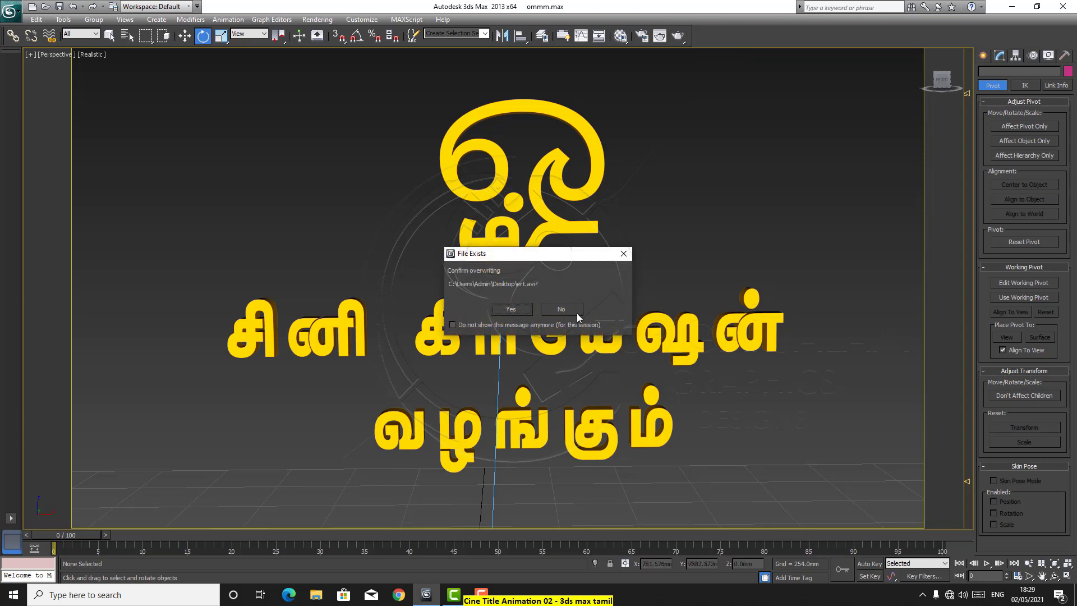
click(503, 310)
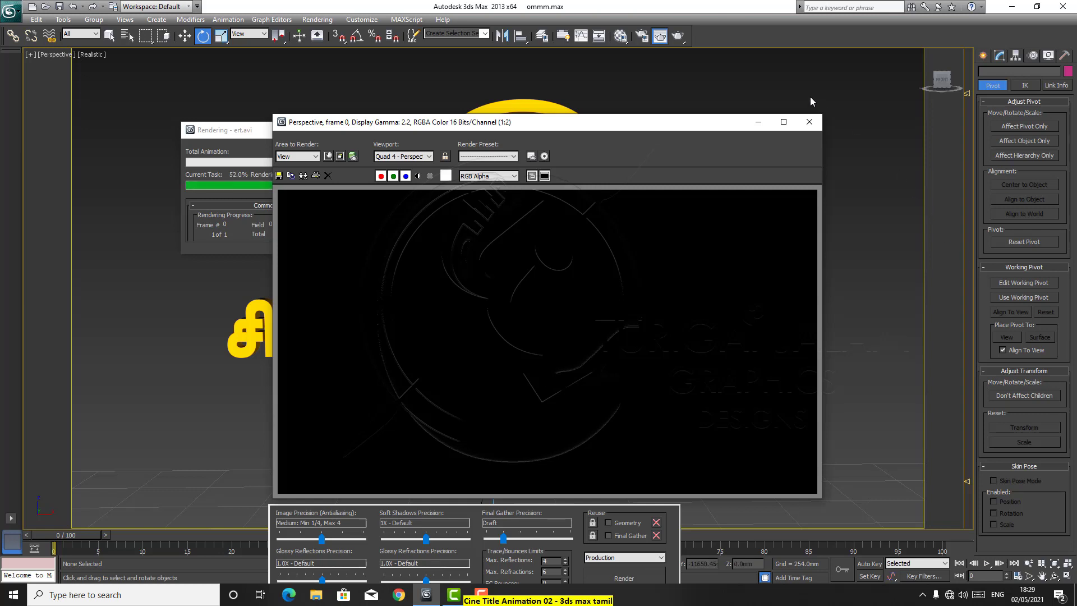
Hide the frame window's extra settings, move it aside while frame 0 renders, then close it
click(543, 176)
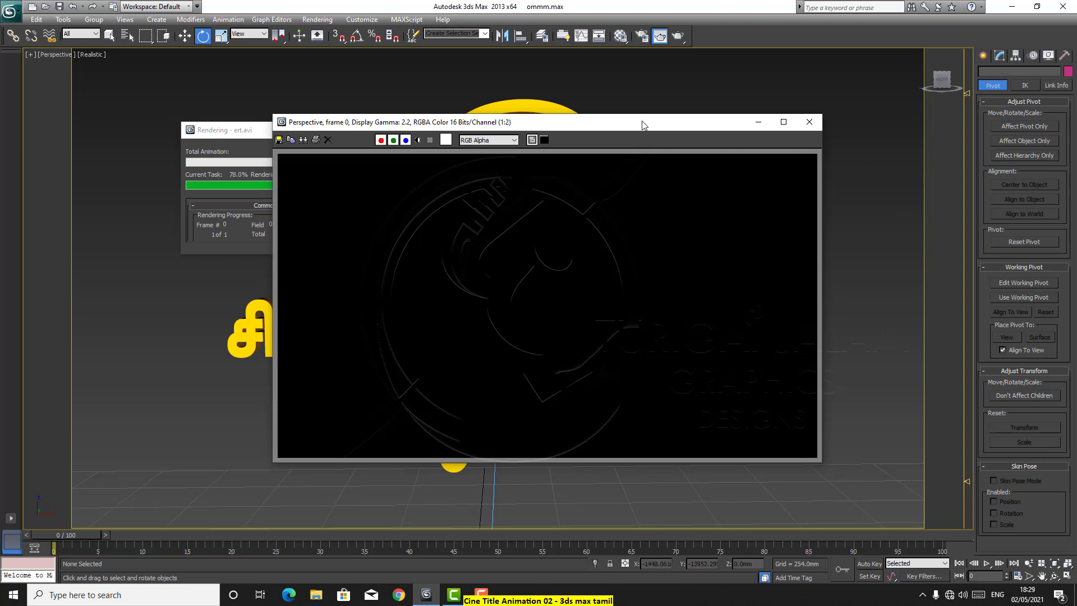
drag(642, 124, 762, 128)
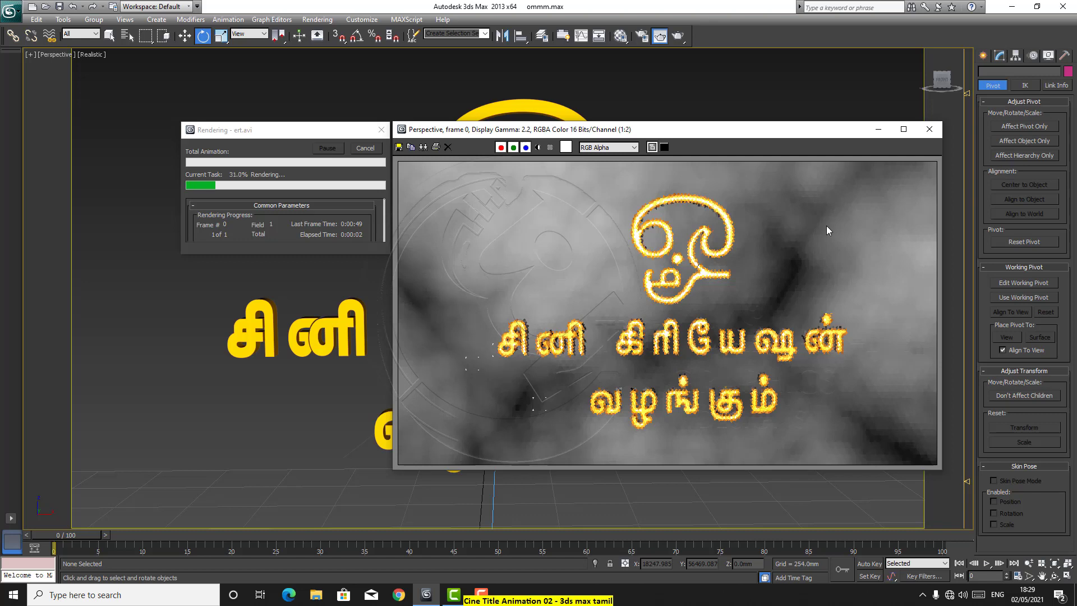
drag(730, 132, 603, 141)
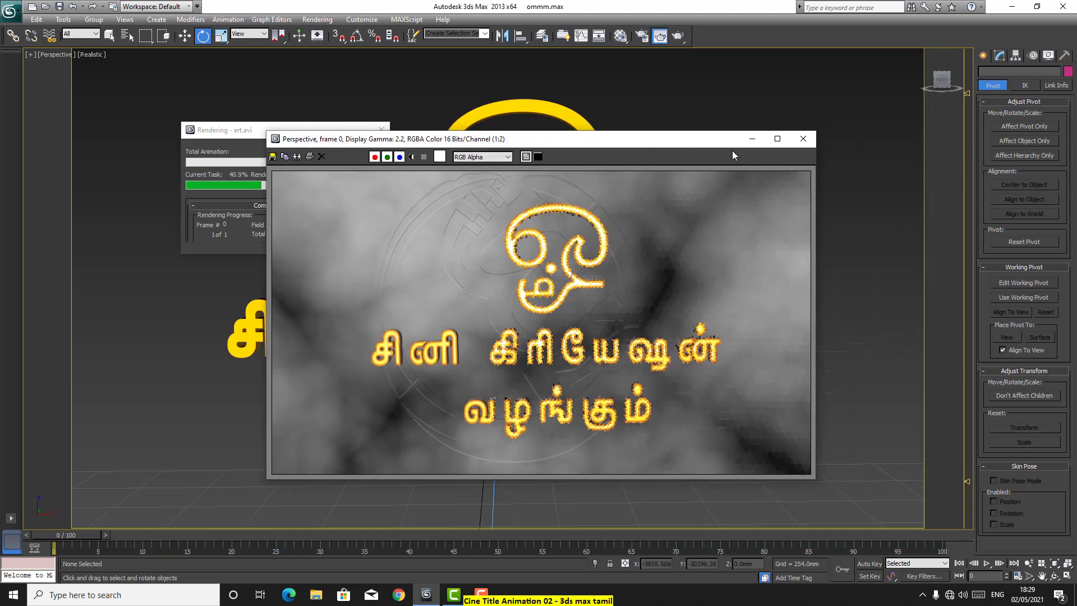
drag(656, 144, 783, 131)
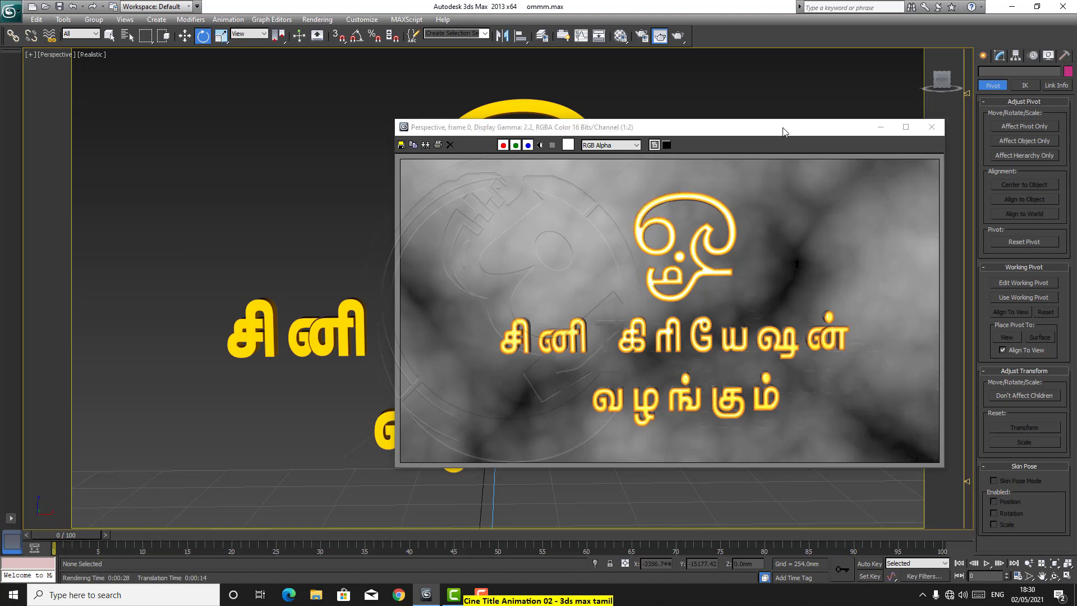
drag(783, 131, 655, 147)
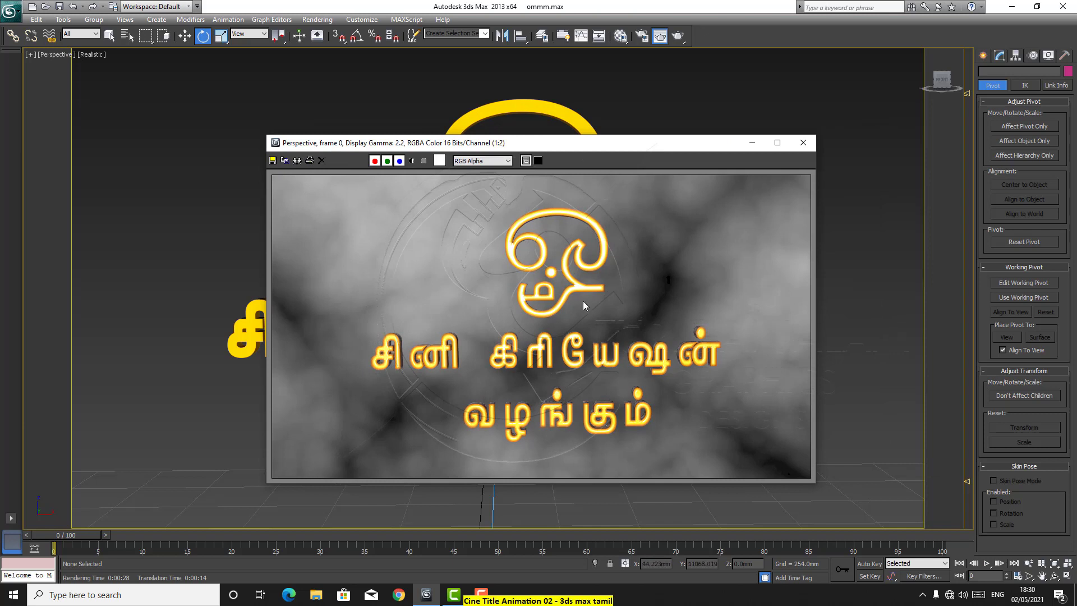
click(803, 143)
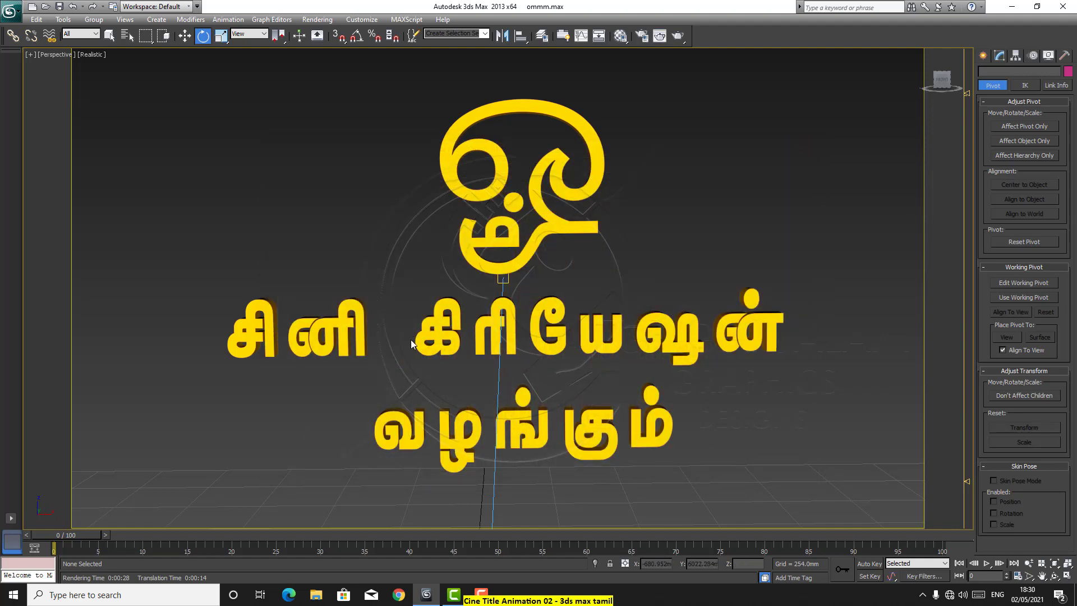
Return to the four-view layout and choose Cameras > Target in the Create panel
click(1068, 576)
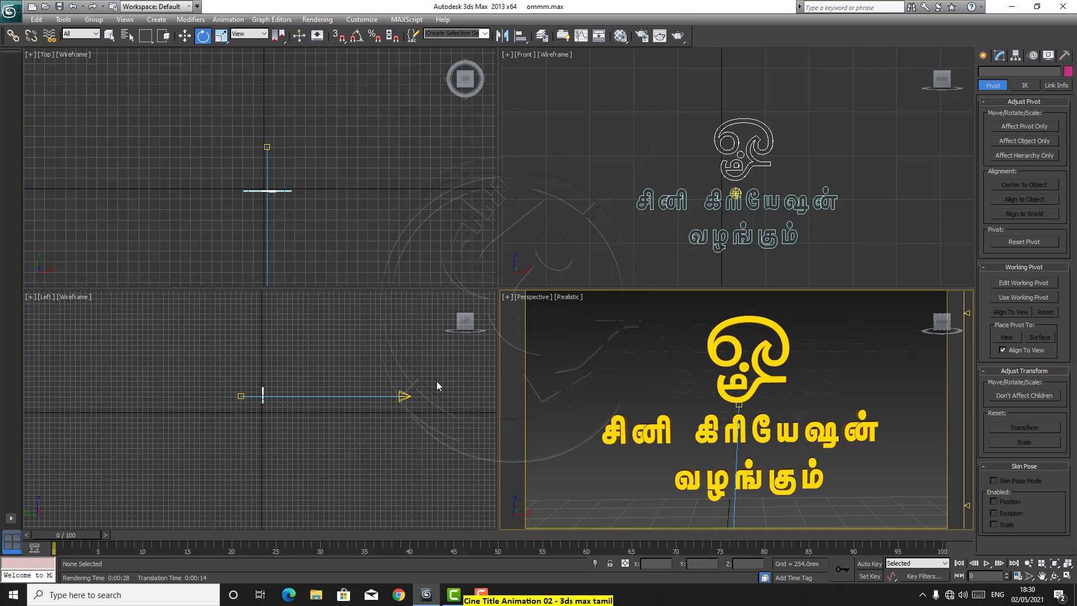
click(984, 55)
click(1000, 74)
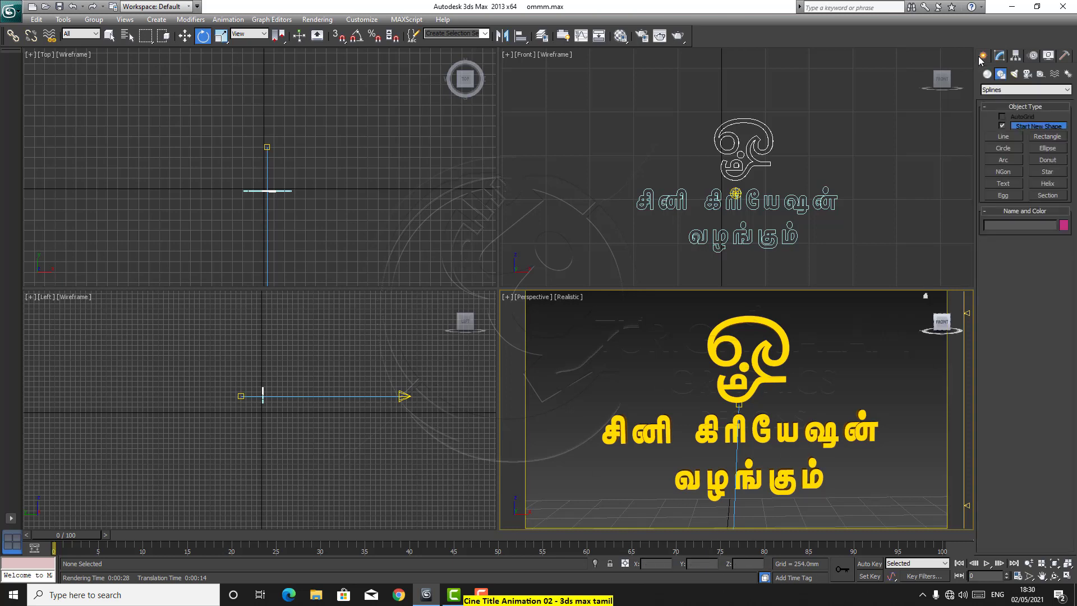
click(1031, 77)
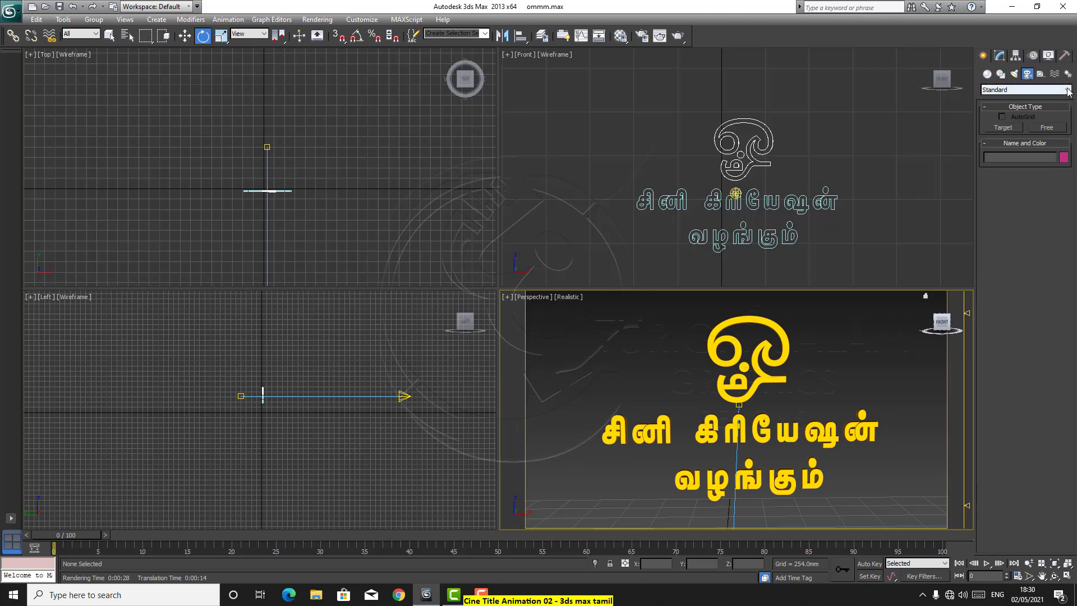
click(1003, 128)
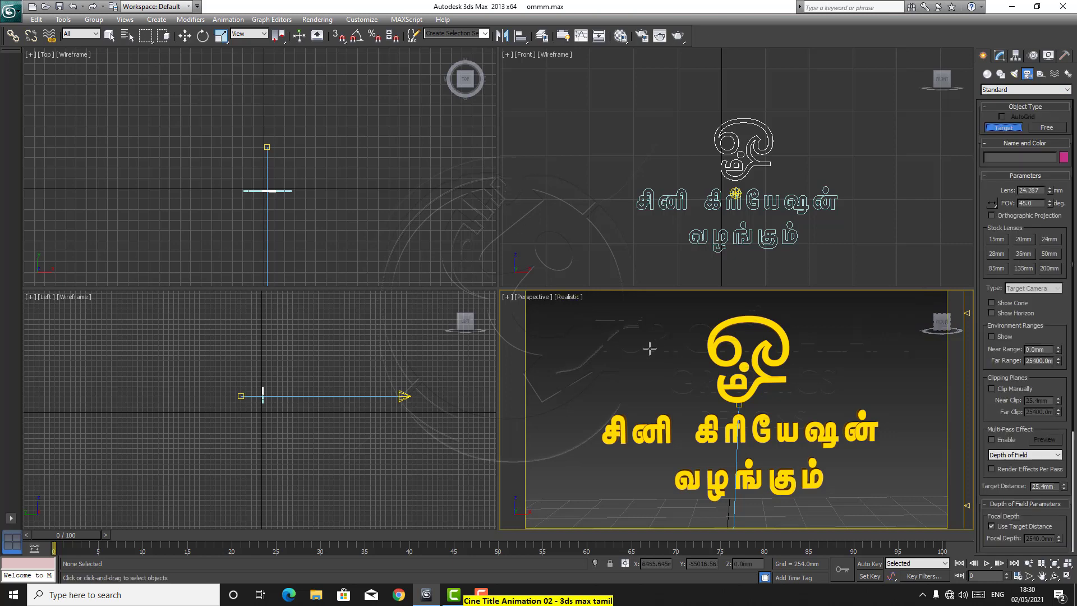
Drag a target camera in the Left view toward the title and hide its cone and horizon display
click(407, 397)
drag(406, 396, 268, 397)
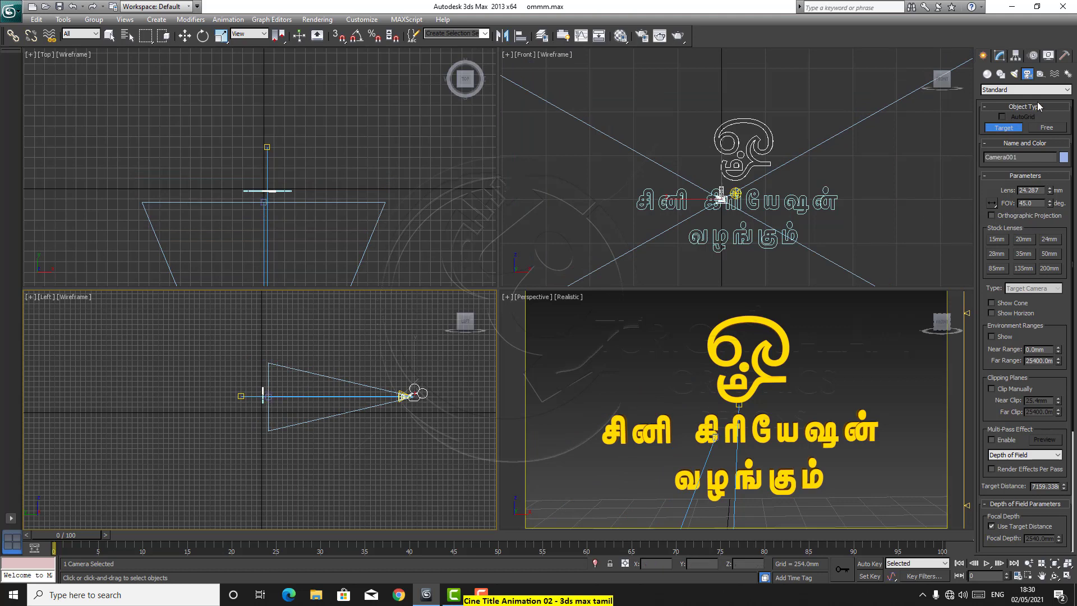
click(1000, 55)
key(e)
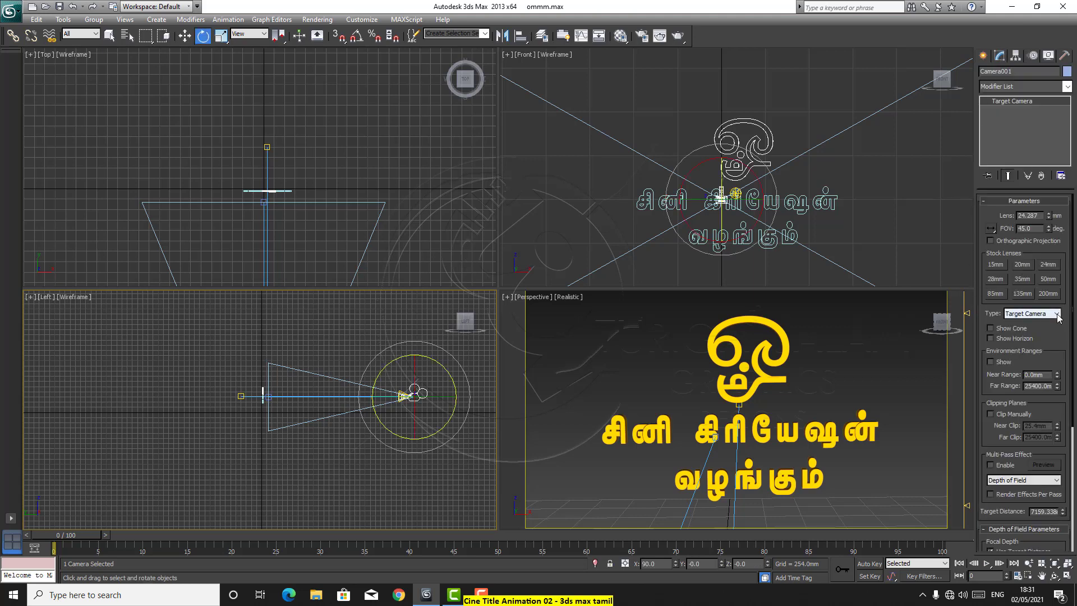
click(991, 327)
click(991, 339)
click(1057, 315)
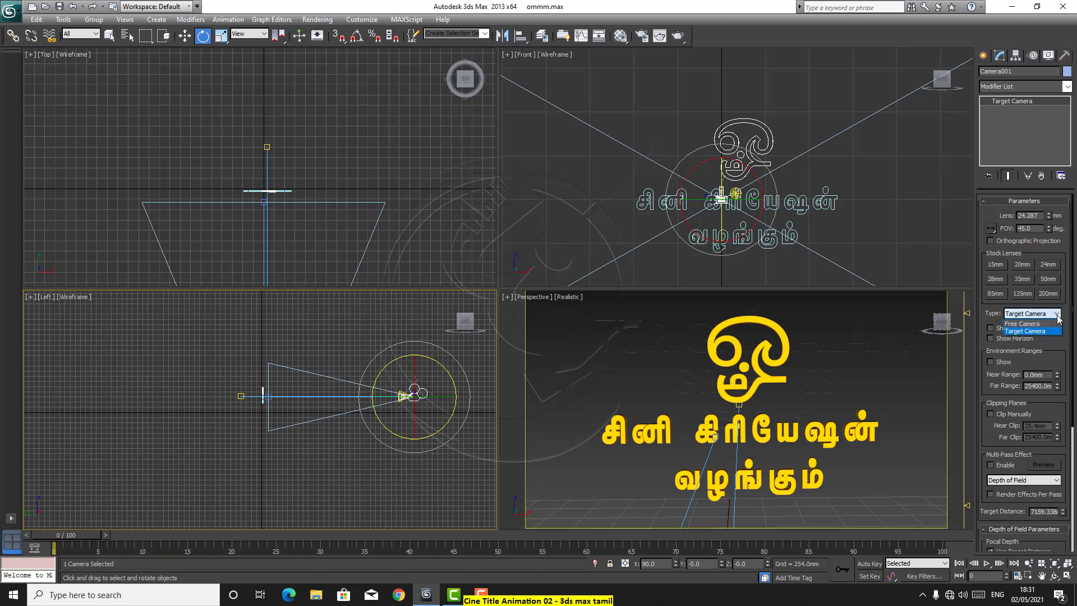
click(1058, 318)
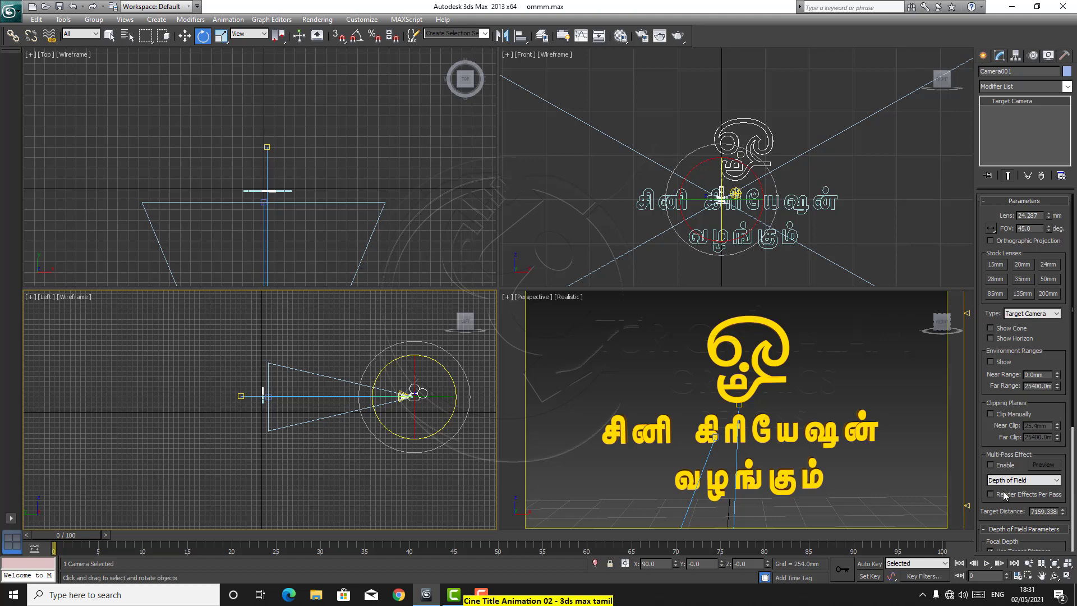
Enable the Depth of Field multi-pass effect and switch the Perspective view to Camera001
scroll(999, 448, down, 3)
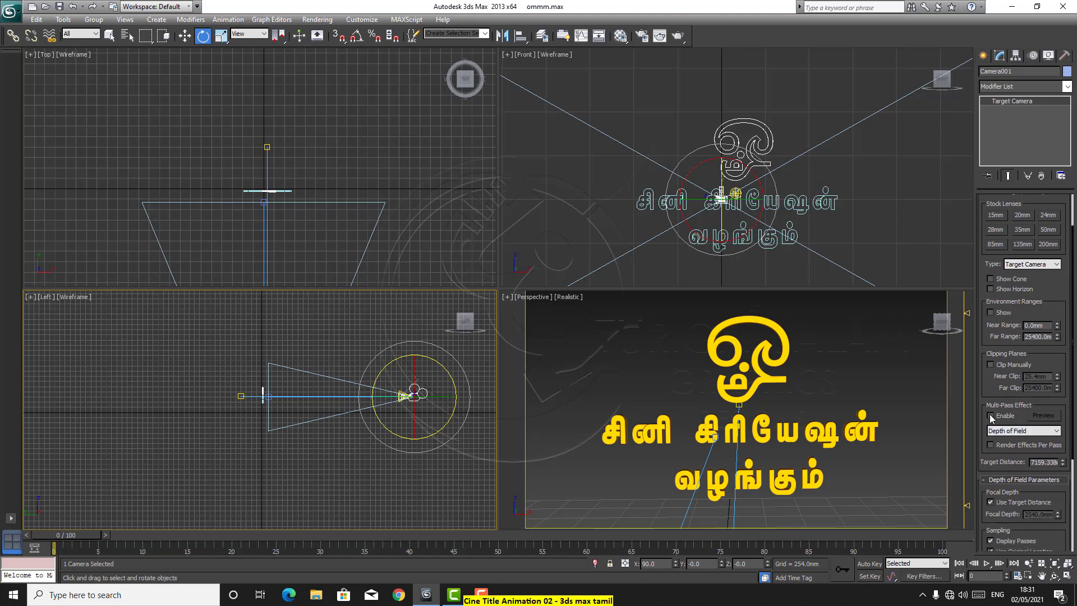
click(991, 416)
click(658, 361)
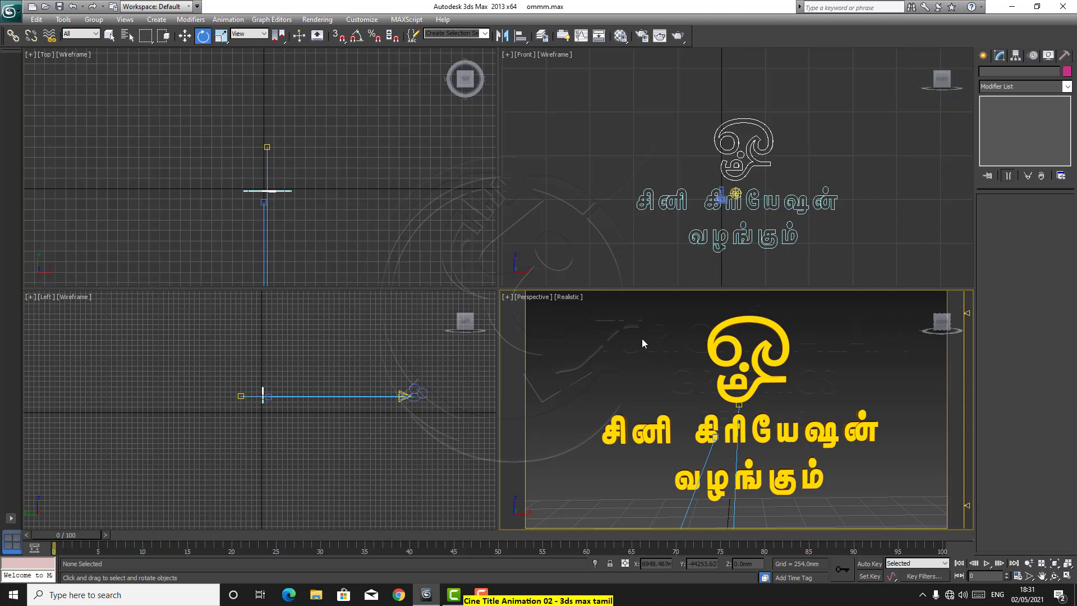
key(c)
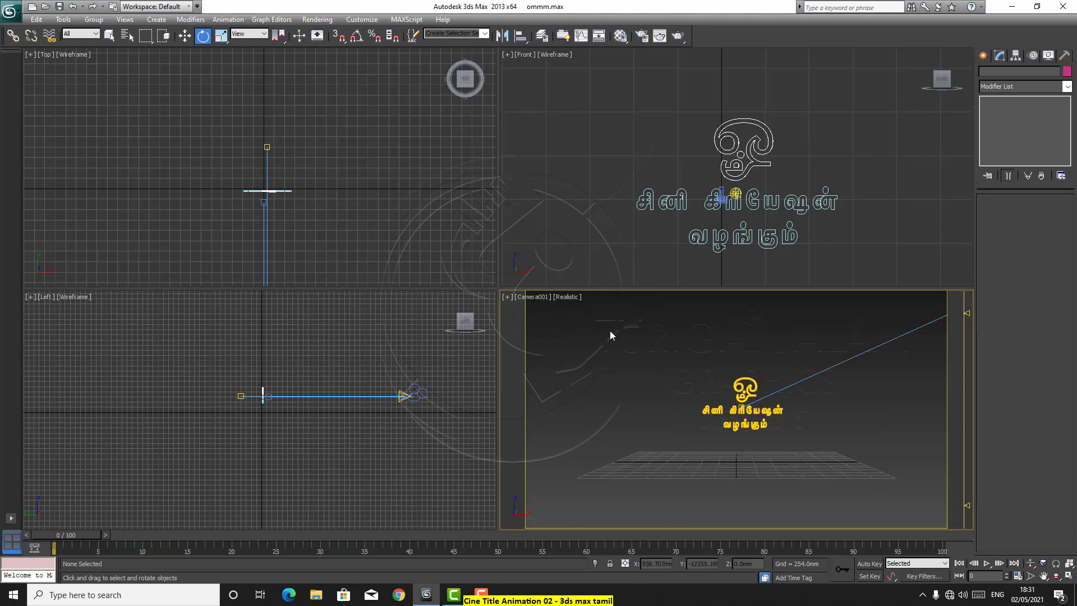
Give Camera001 a 35mm stock lens and drag it along X closer to the title
click(424, 395)
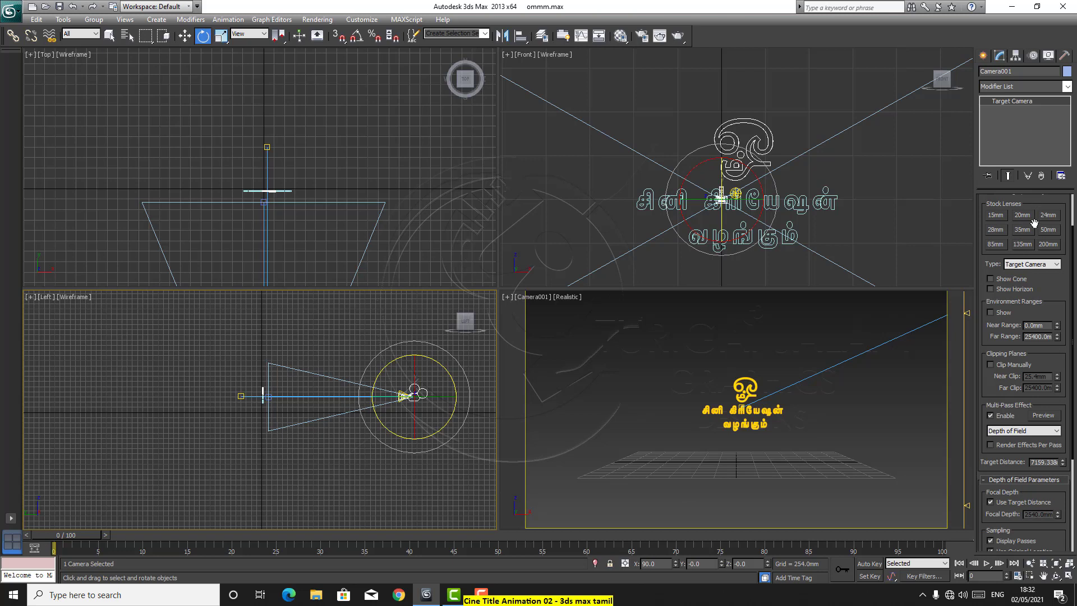
drag(1052, 289, 1054, 338)
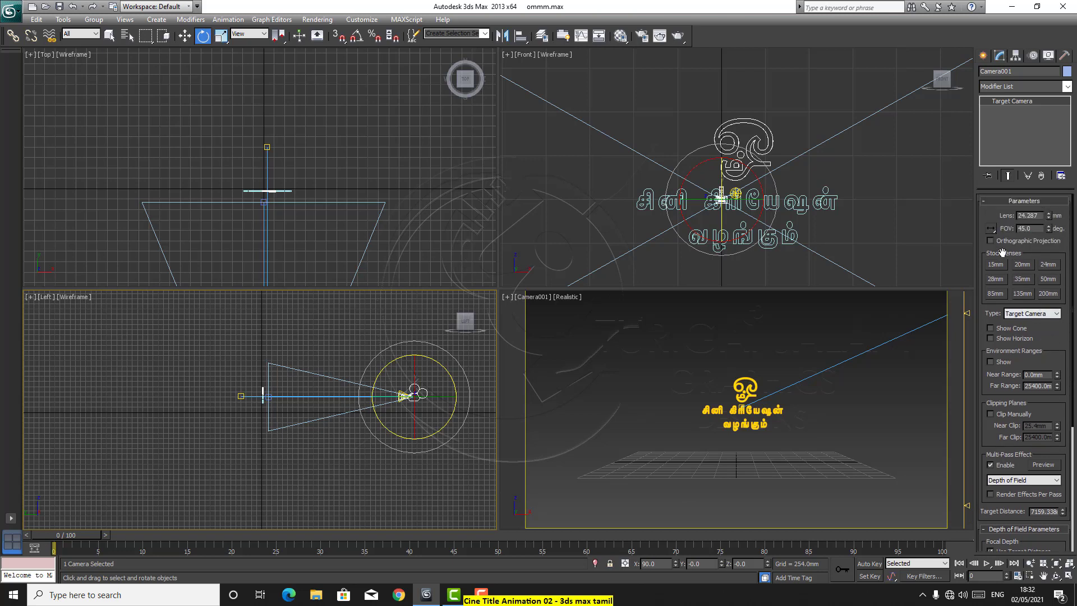
click(997, 293)
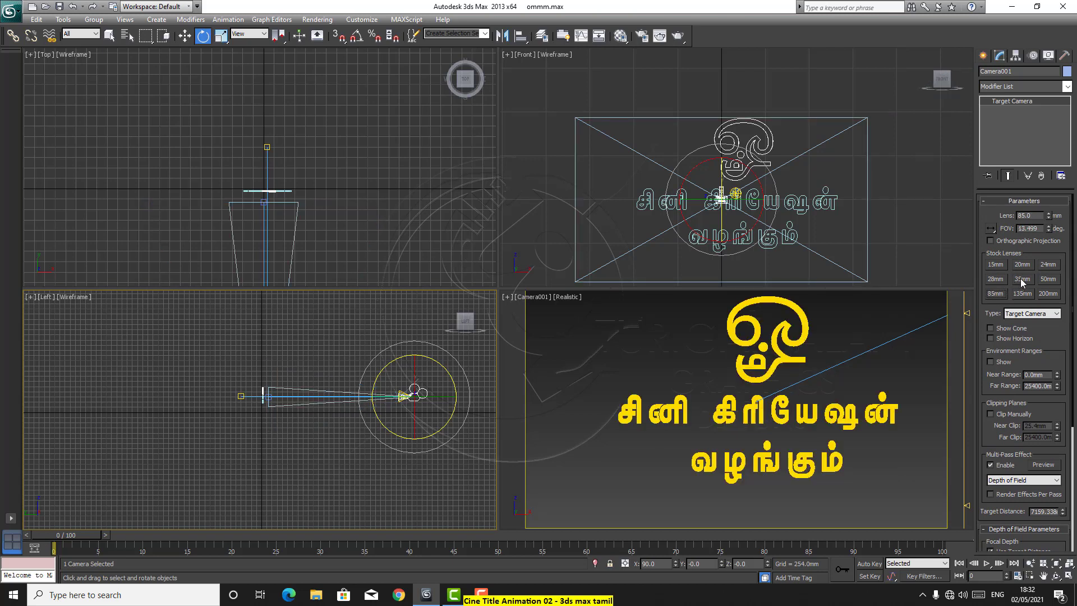
click(1023, 279)
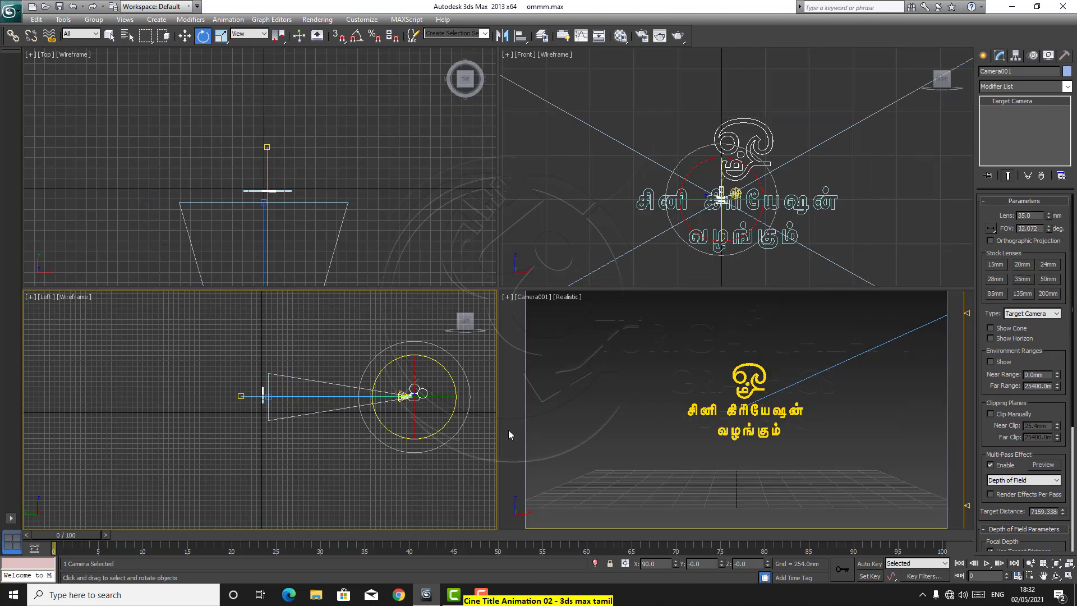
click(185, 35)
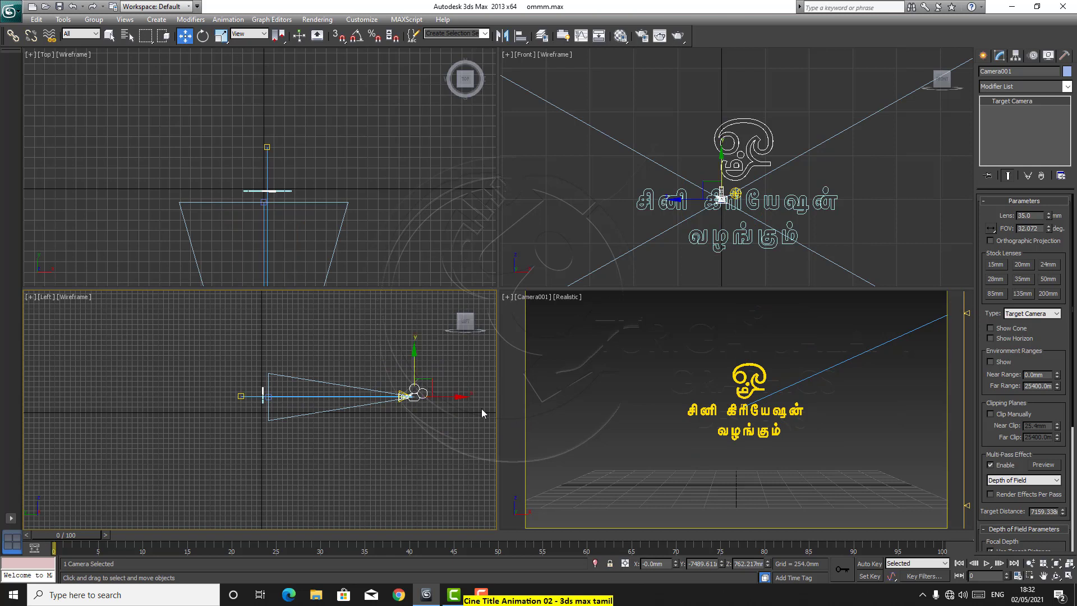
drag(465, 400, 377, 397)
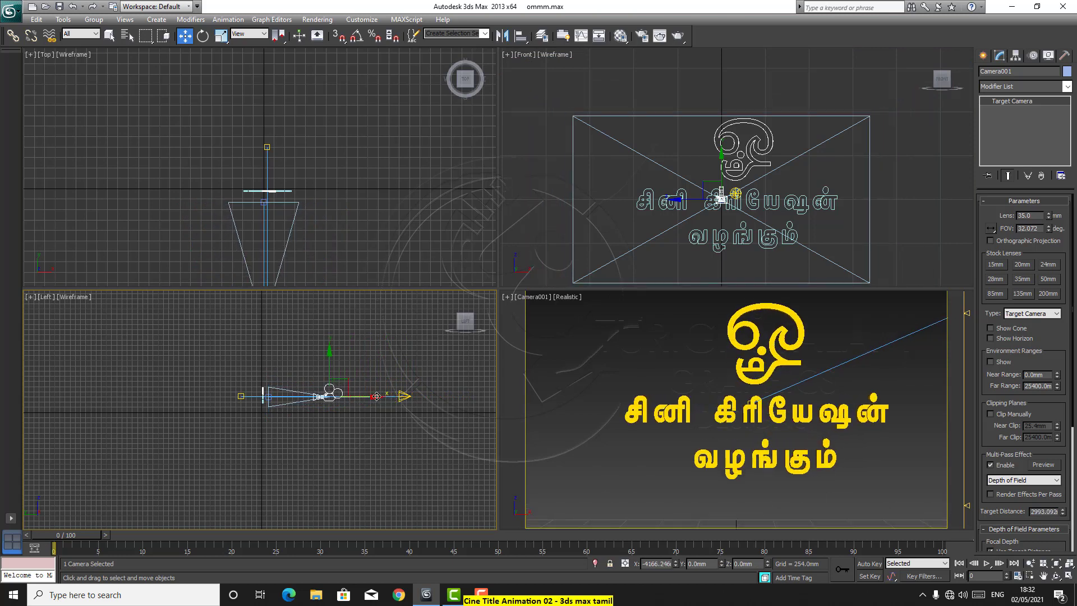
Truck the Camera001 view sideways to reframe the logo and title
drag(377, 396, 375, 397)
click(1043, 576)
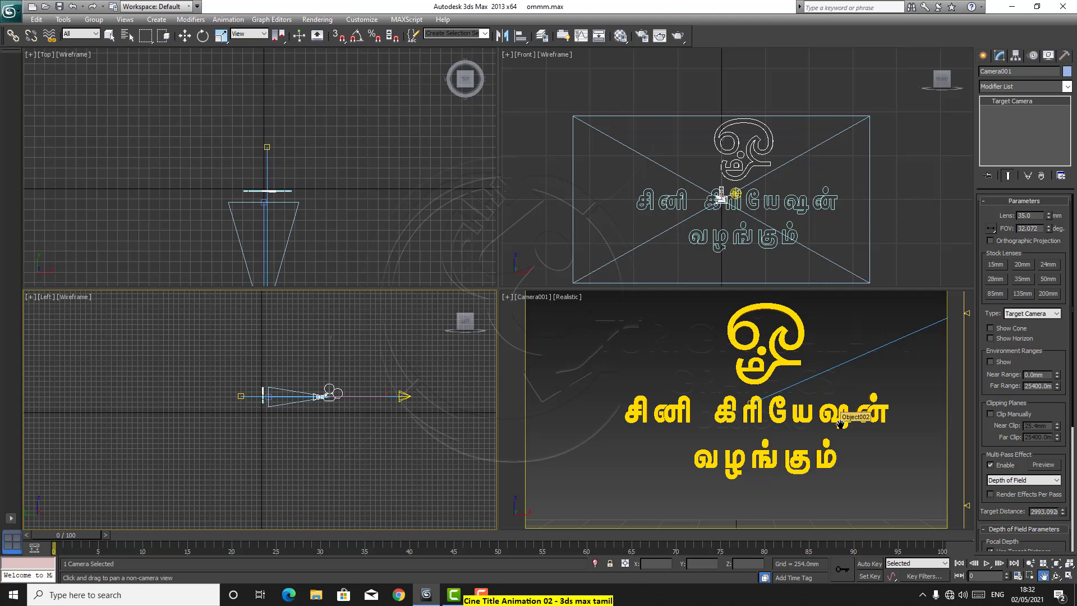
drag(628, 416, 602, 428)
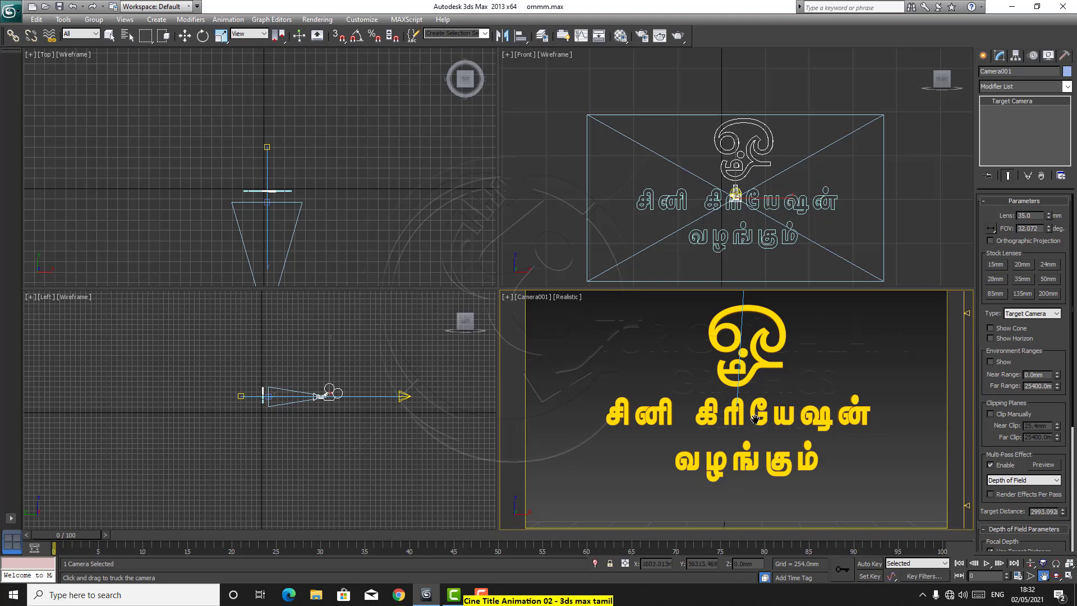
drag(756, 419, 754, 427)
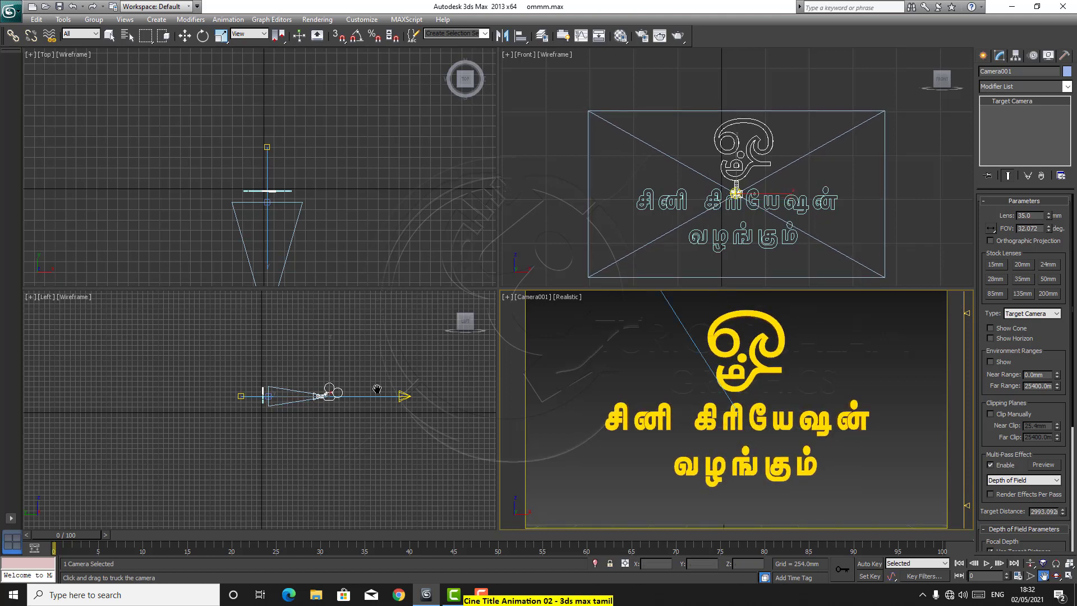
Reselect Camera001 and nudge it along X so the logo and title sit centred
click(185, 36)
click(286, 396)
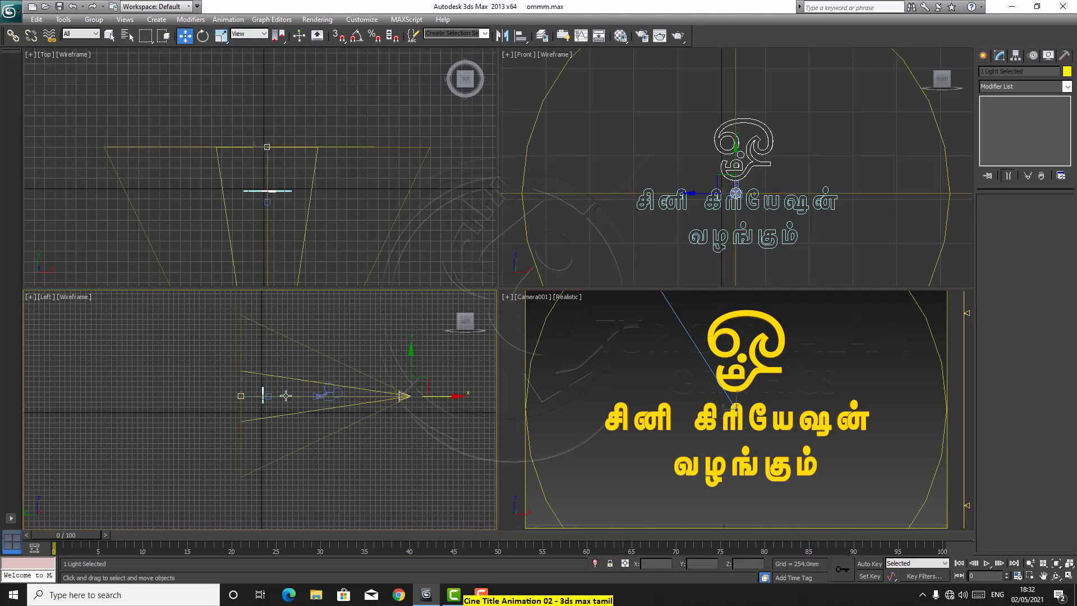
click(336, 391)
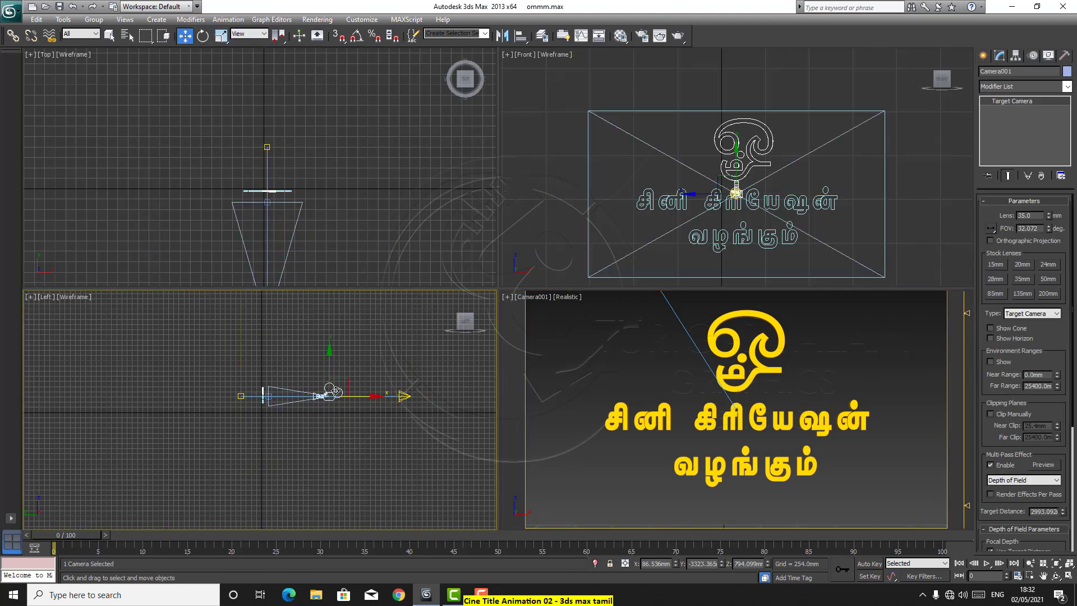
drag(374, 397, 383, 396)
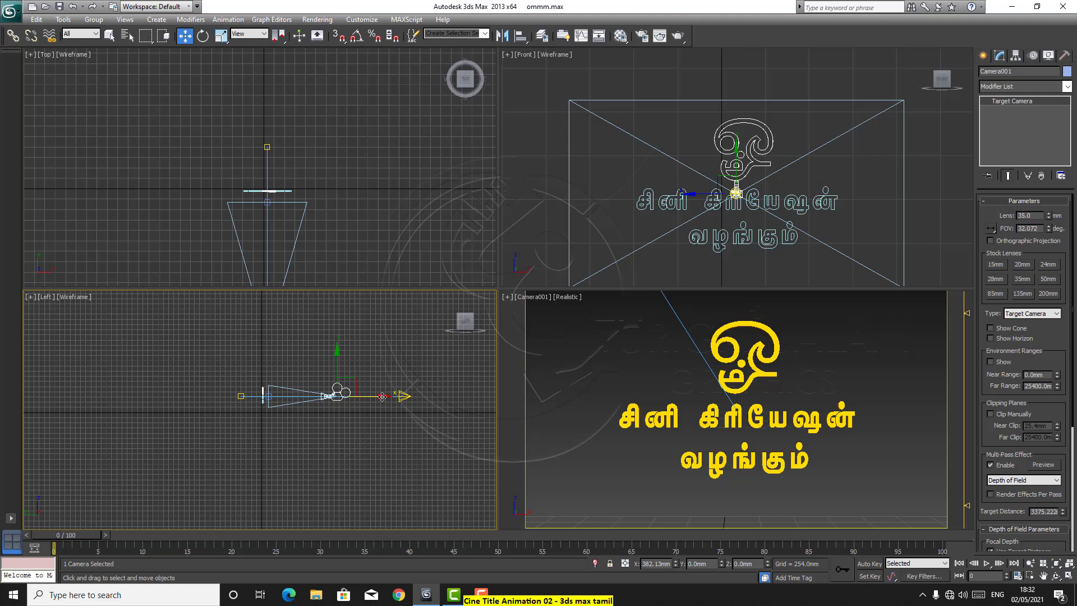
drag(382, 397, 382, 397)
Reduce Camera001's depth-of-field Total Passes from 12 to 2
drag(1052, 336, 1042, 192)
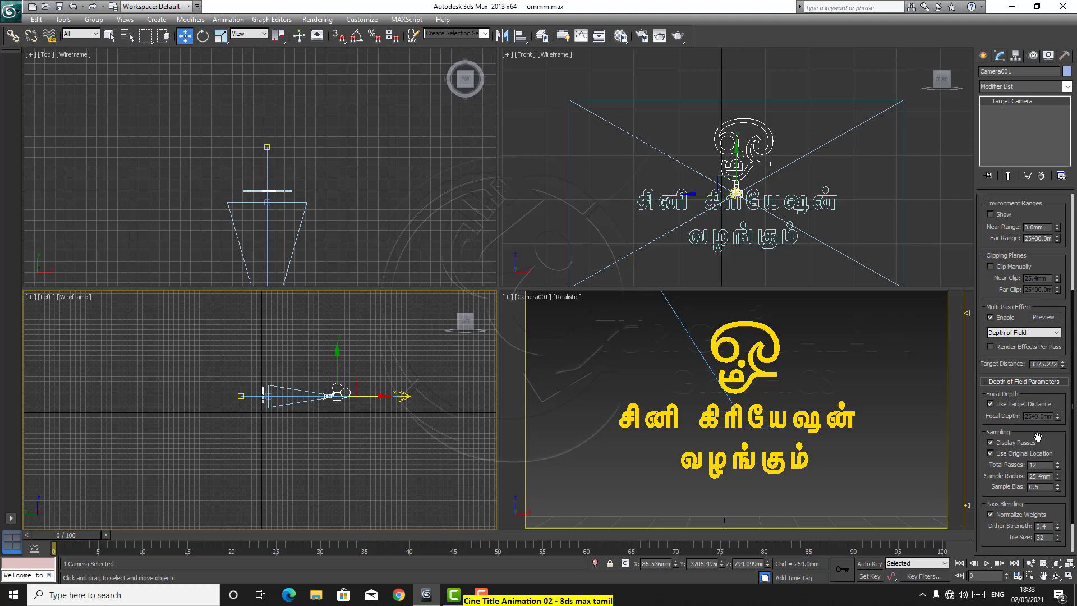
drag(1038, 437, 1018, 331)
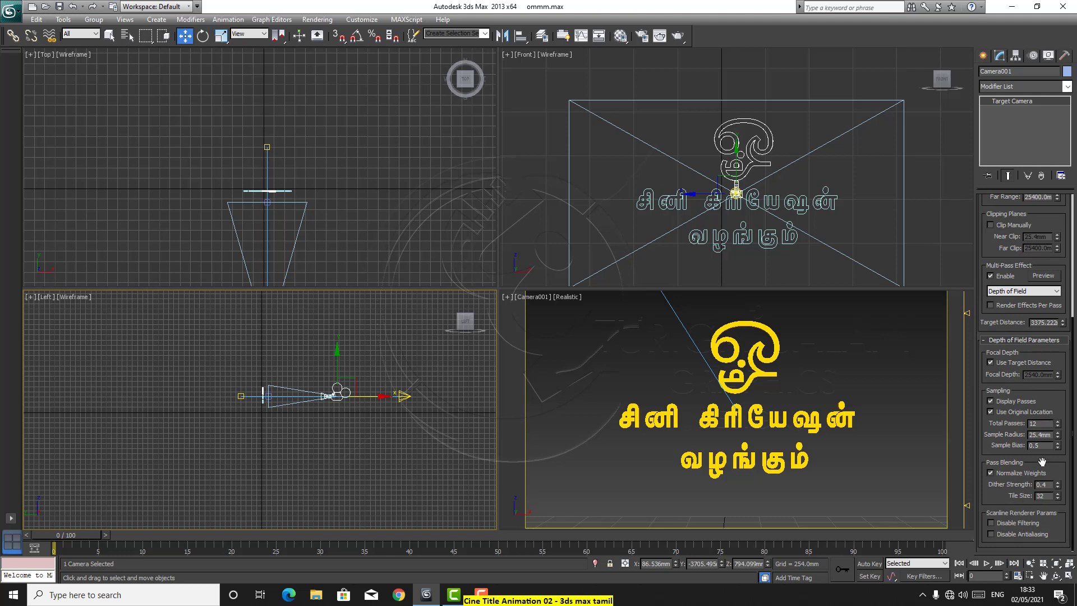
scroll(1038, 499, up, 2)
scroll(1039, 497, up, 1)
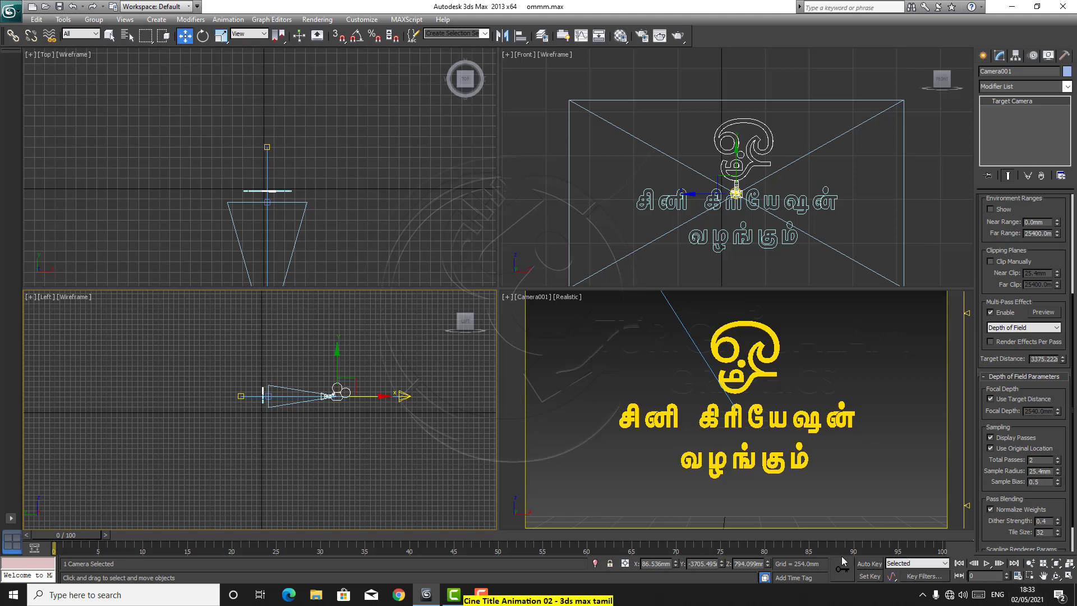
Turn on Auto Key, select the logo and move the time slider to frame 30
key(n)
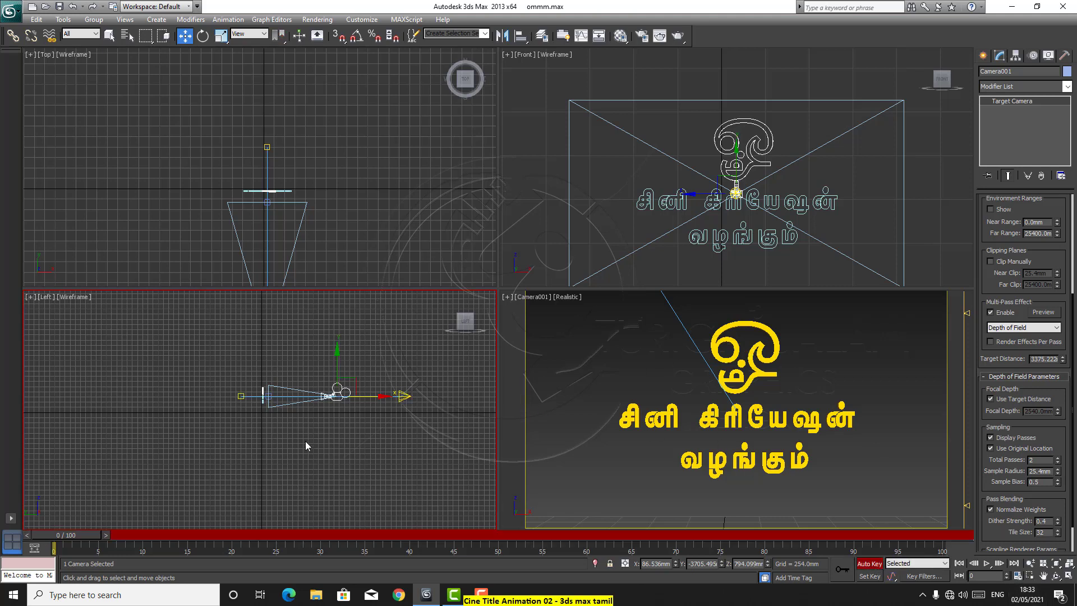
click(263, 390)
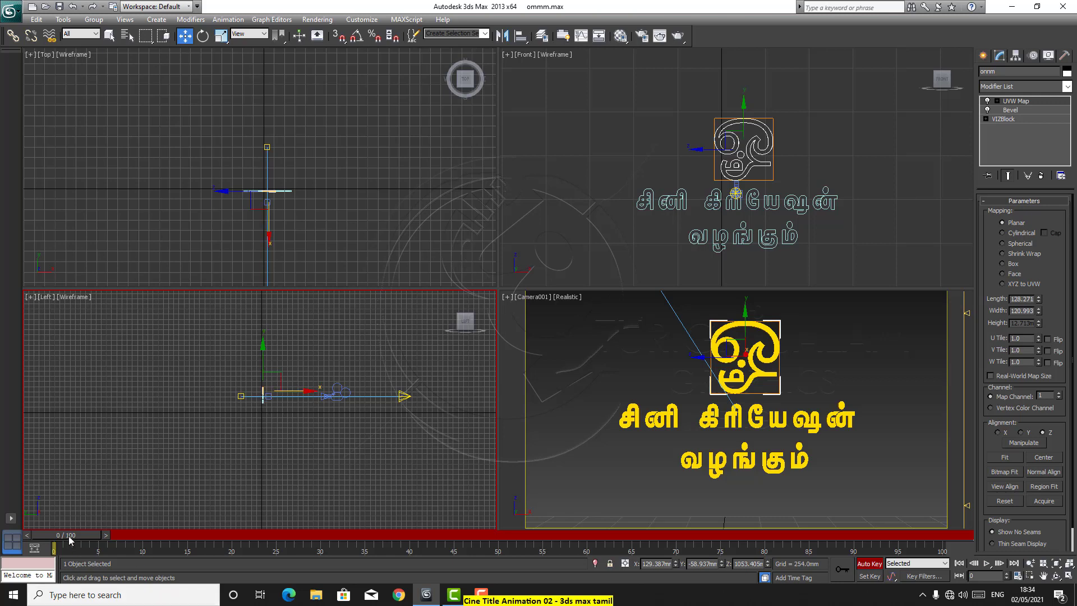
drag(70, 536, 321, 547)
key(w)
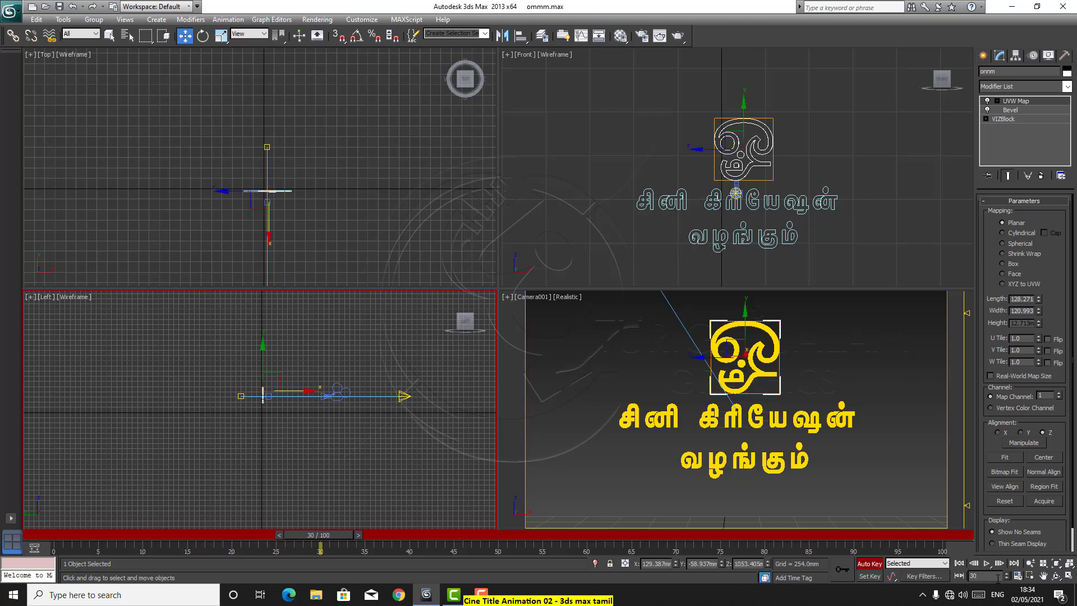
Set the animation end time to 450 frames in Time Configuration
click(1017, 575)
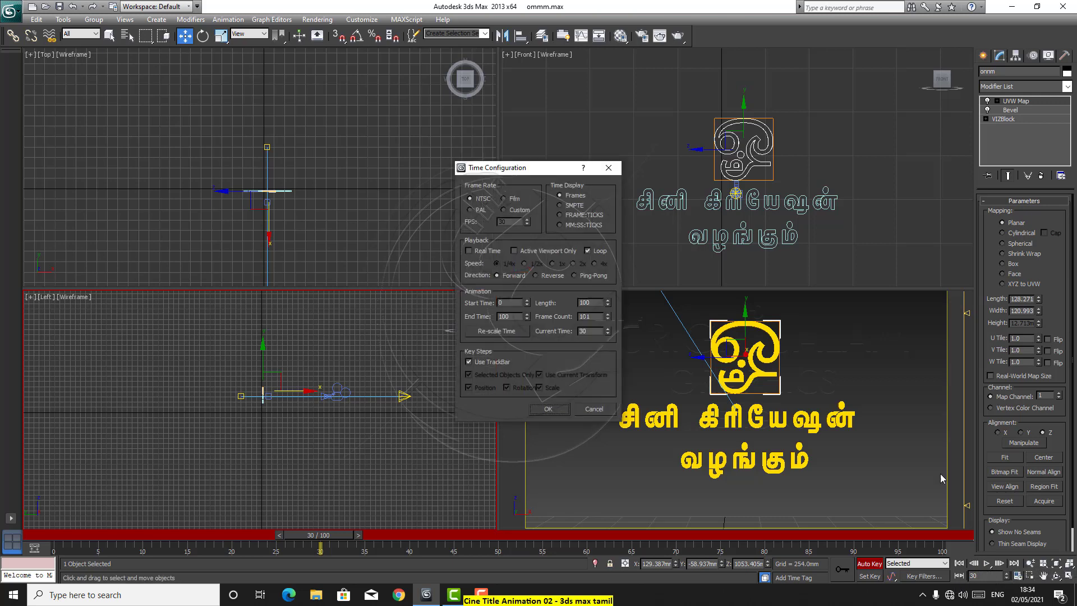
double_click(504, 316)
drag(527, 318, 510, 207)
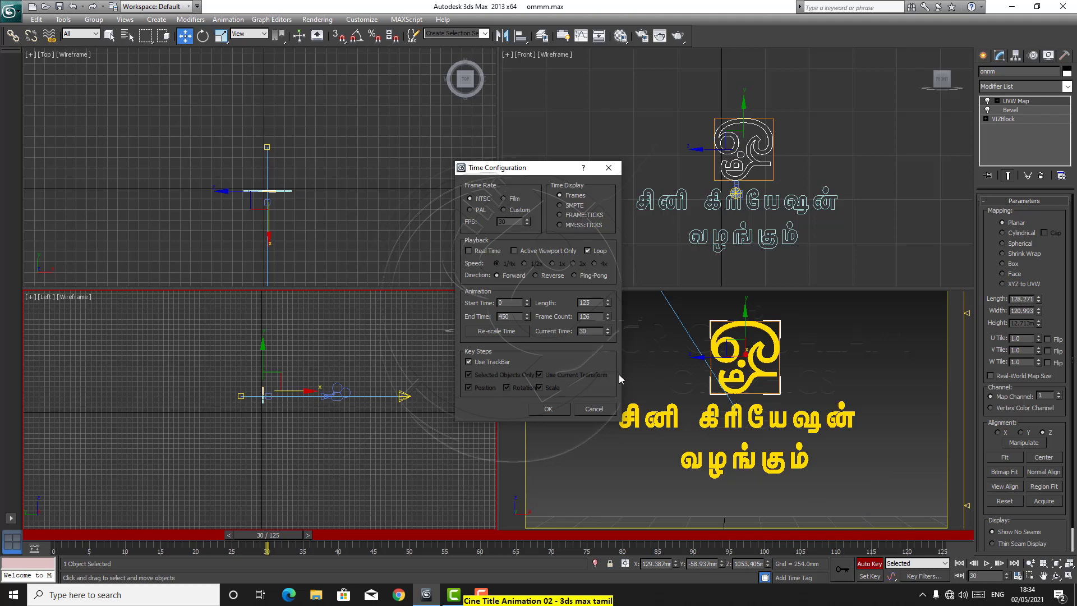
click(549, 409)
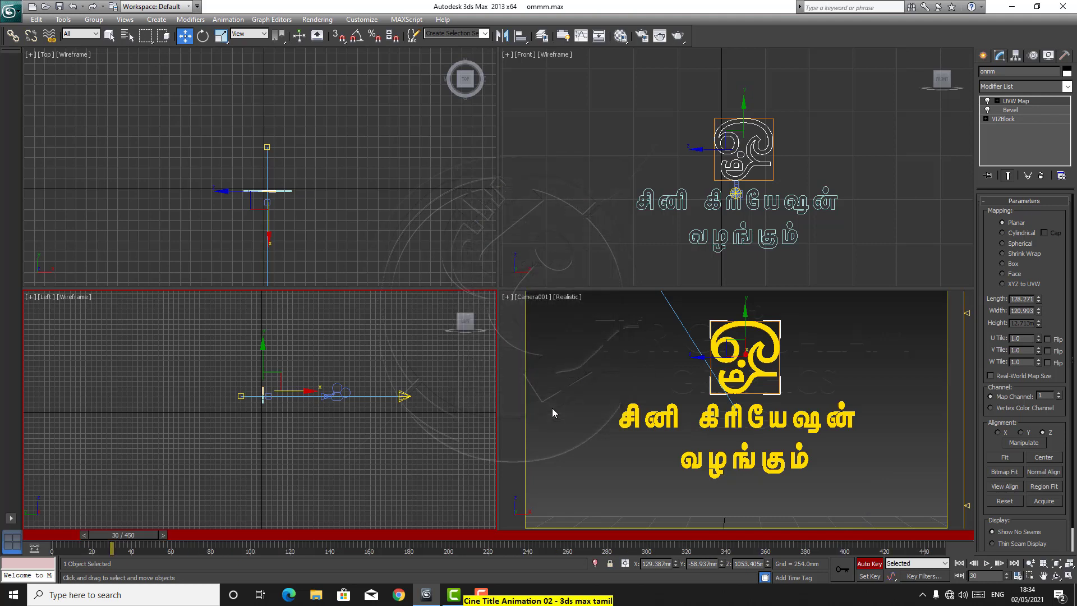
Change the playback speed to 1/2x in Time Configuration and deselect everything
click(1017, 576)
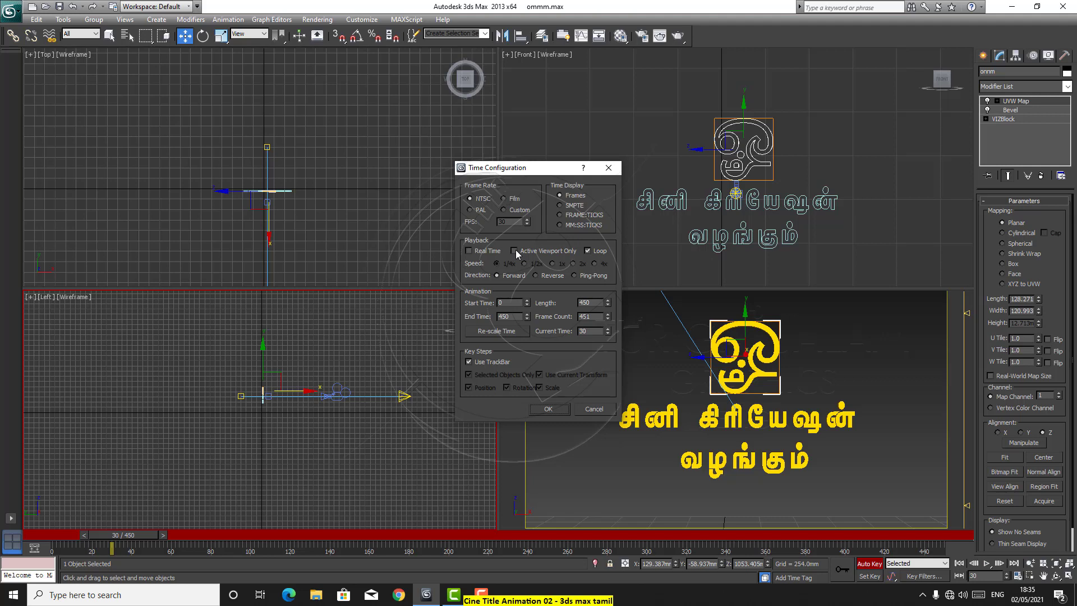
click(469, 251)
click(544, 409)
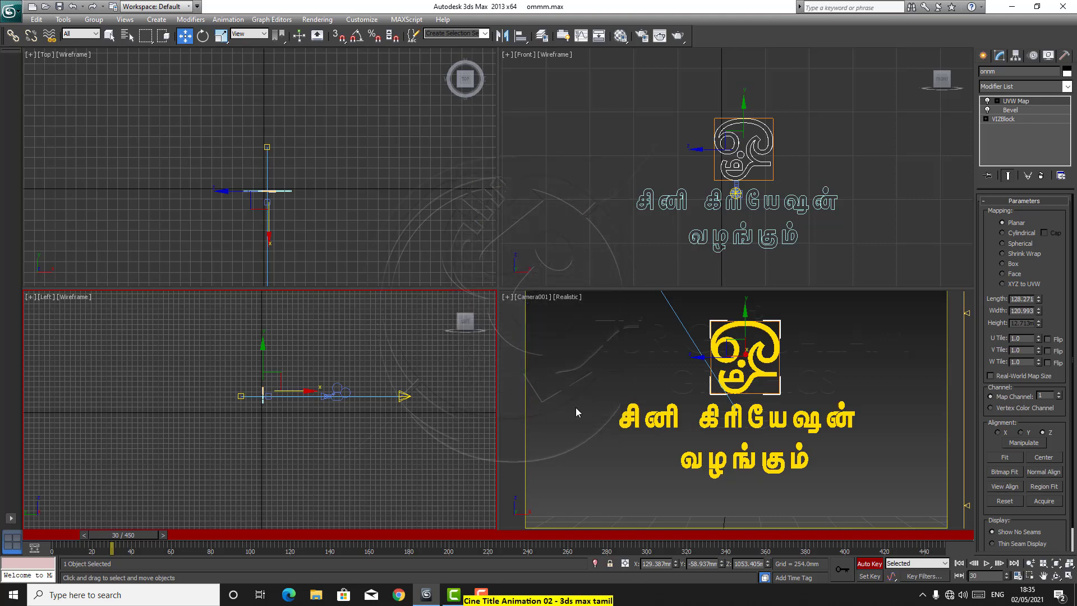
click(575, 408)
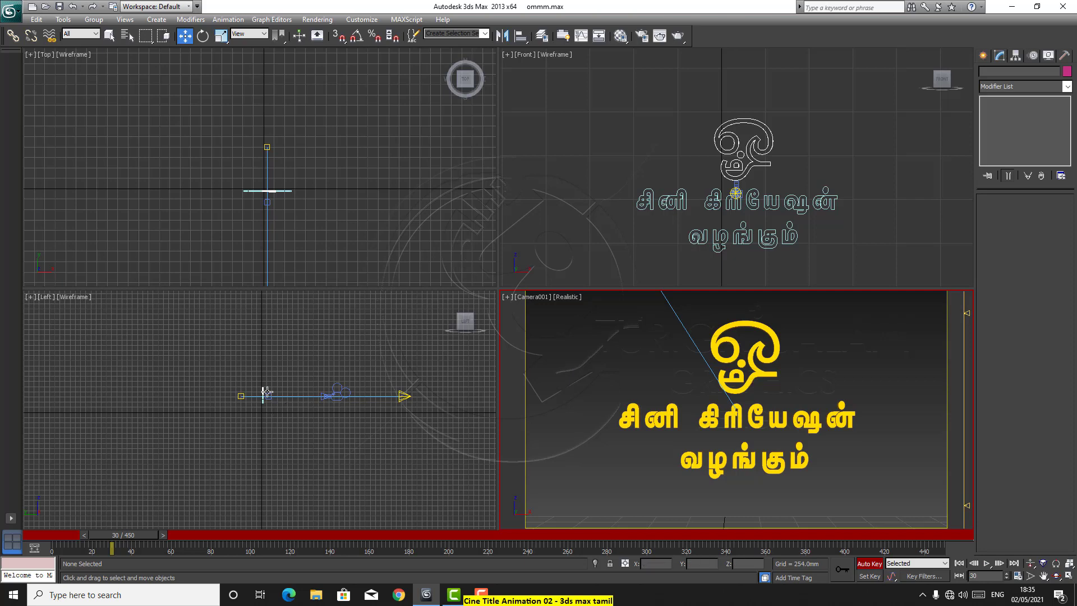
Select the logo, move it down toward the camera and tilt it 27 degrees
click(262, 392)
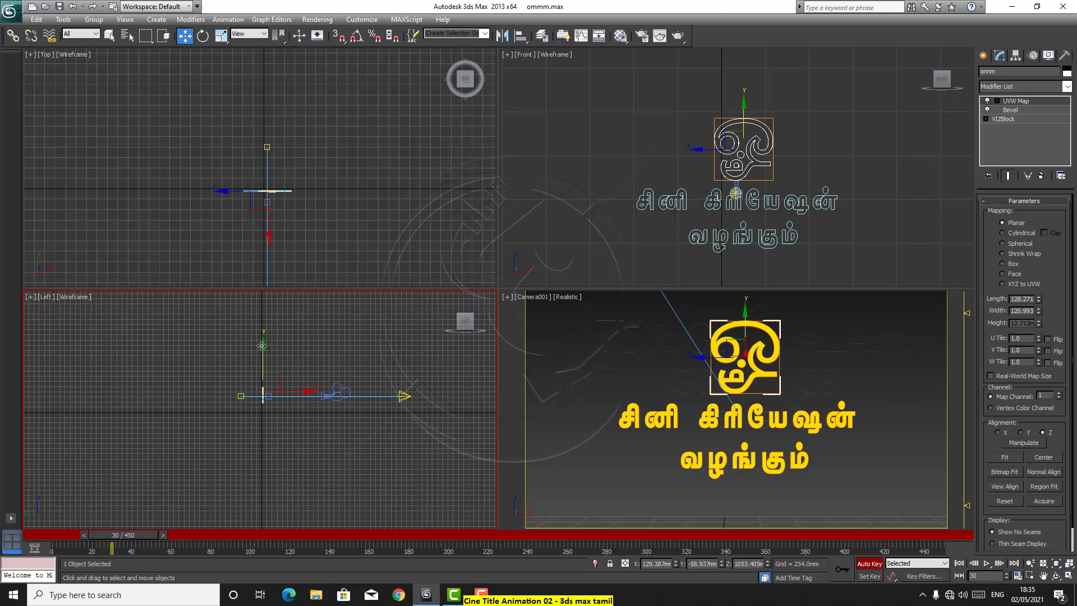
drag(262, 347, 261, 350)
drag(307, 396, 331, 397)
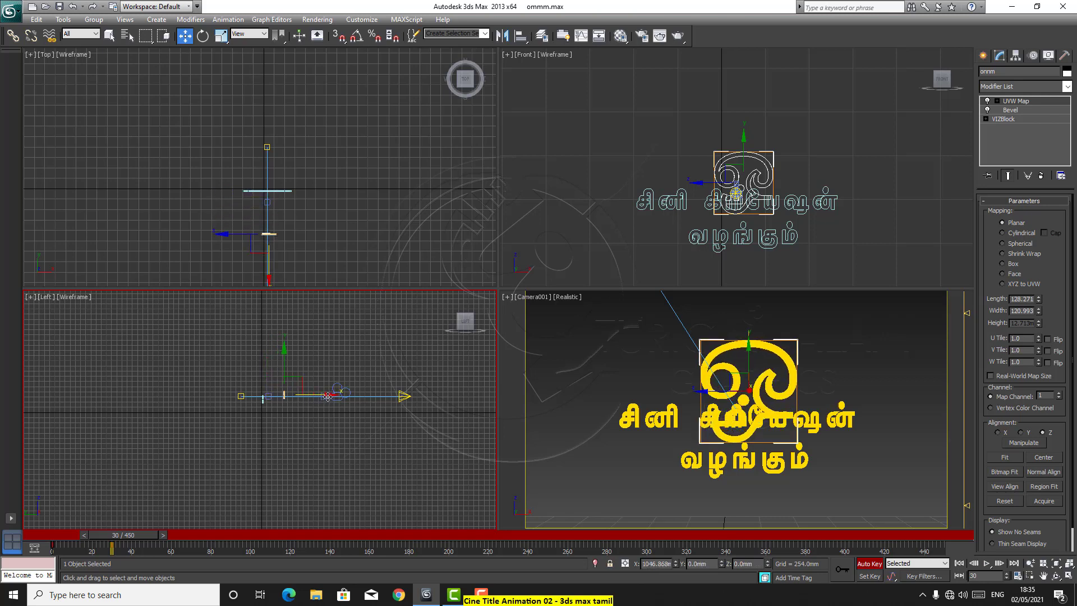
click(207, 38)
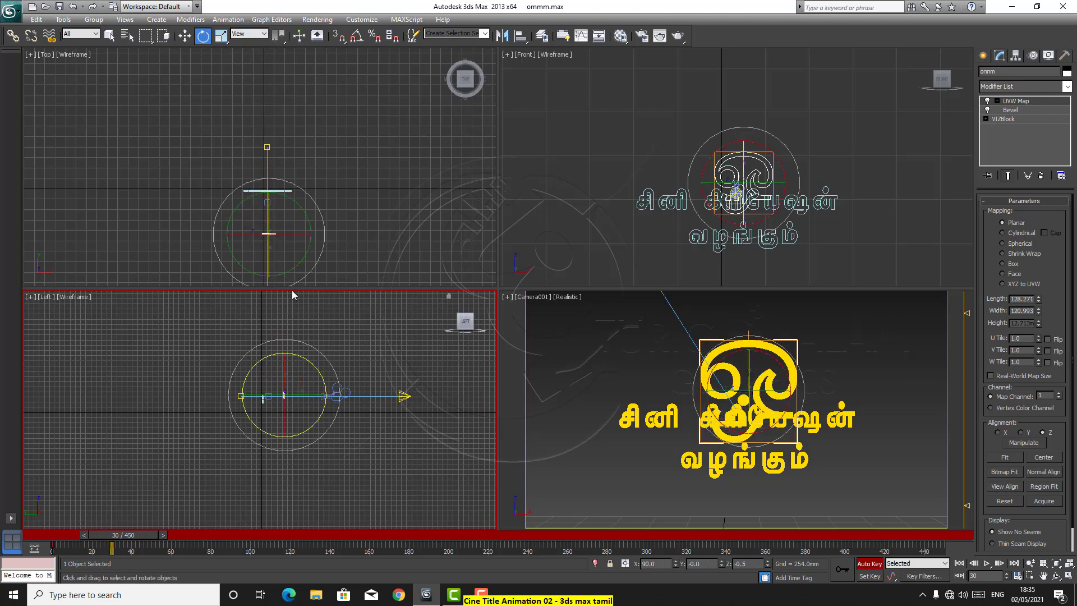
drag(262, 395, 285, 396)
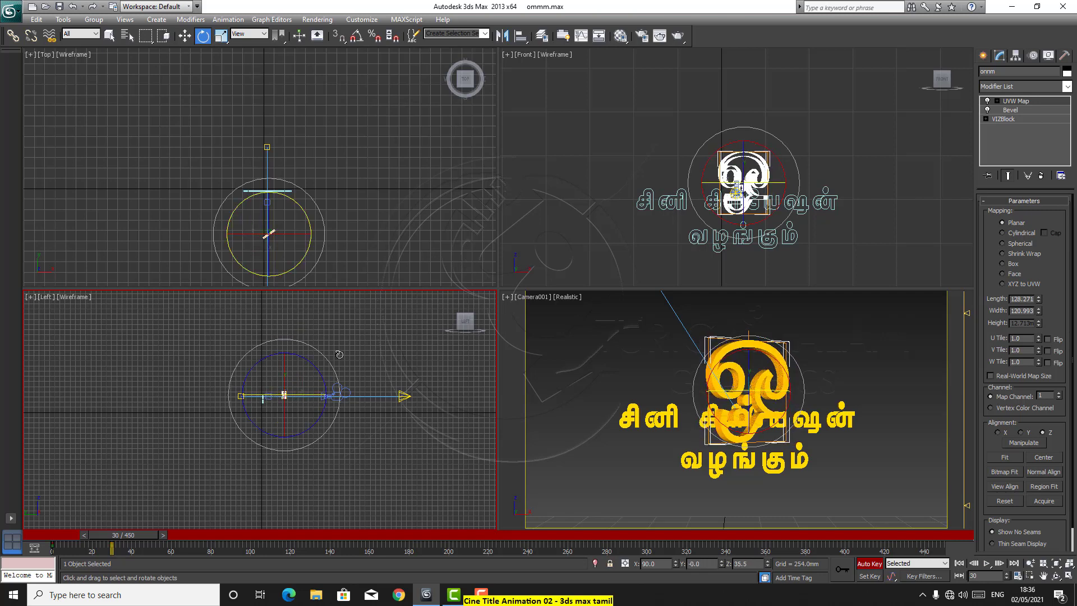
Move the logo closer and lower, rotate it about 26.5 degrees, then nudge it toward the camera
click(184, 36)
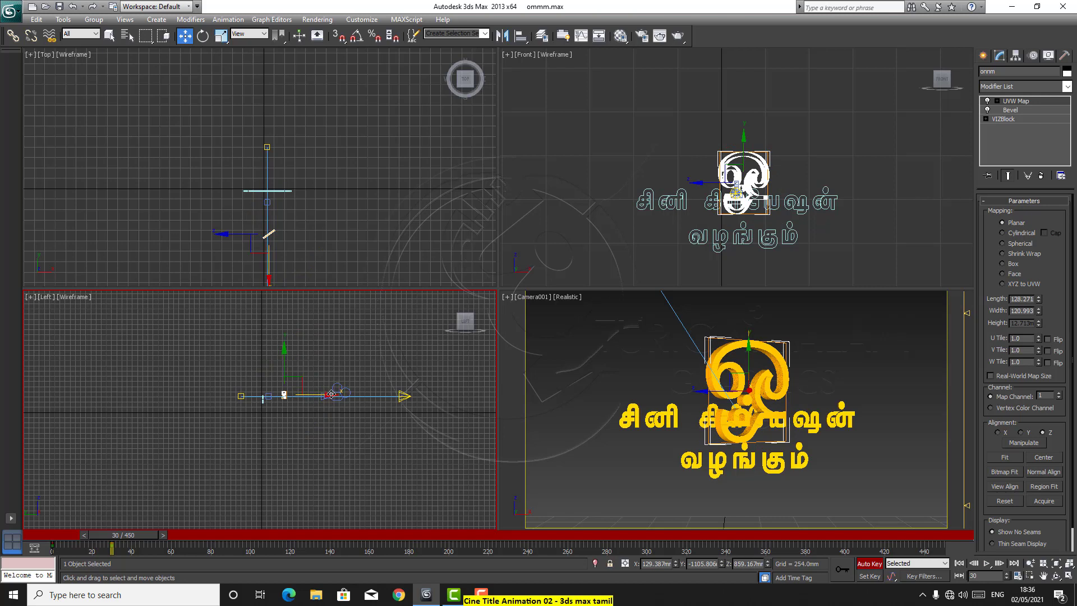
drag(331, 395, 346, 395)
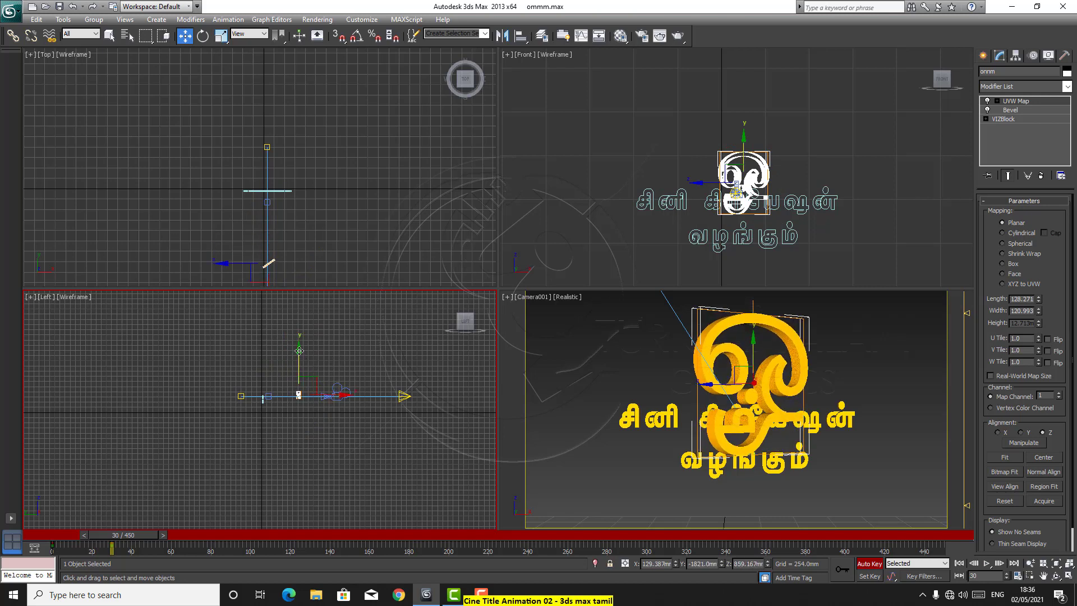
drag(300, 352, 299, 355)
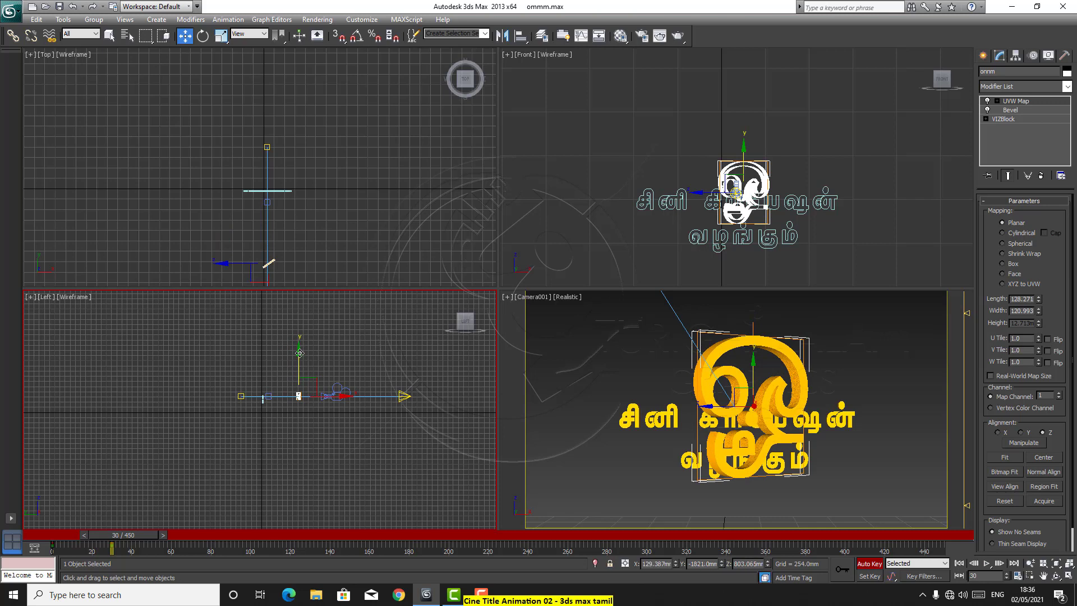
click(202, 36)
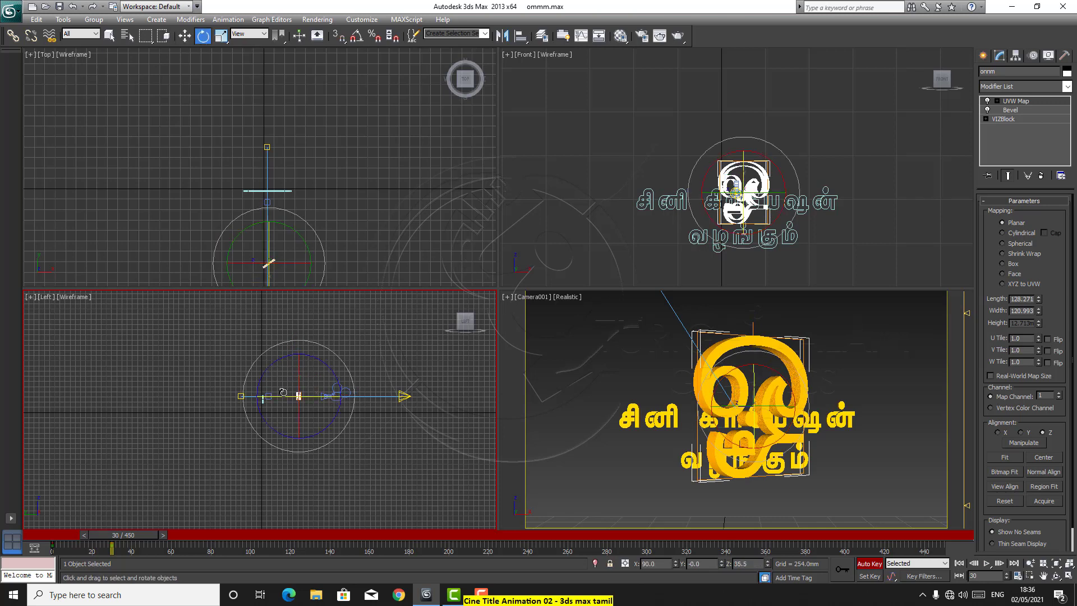
drag(284, 396, 317, 400)
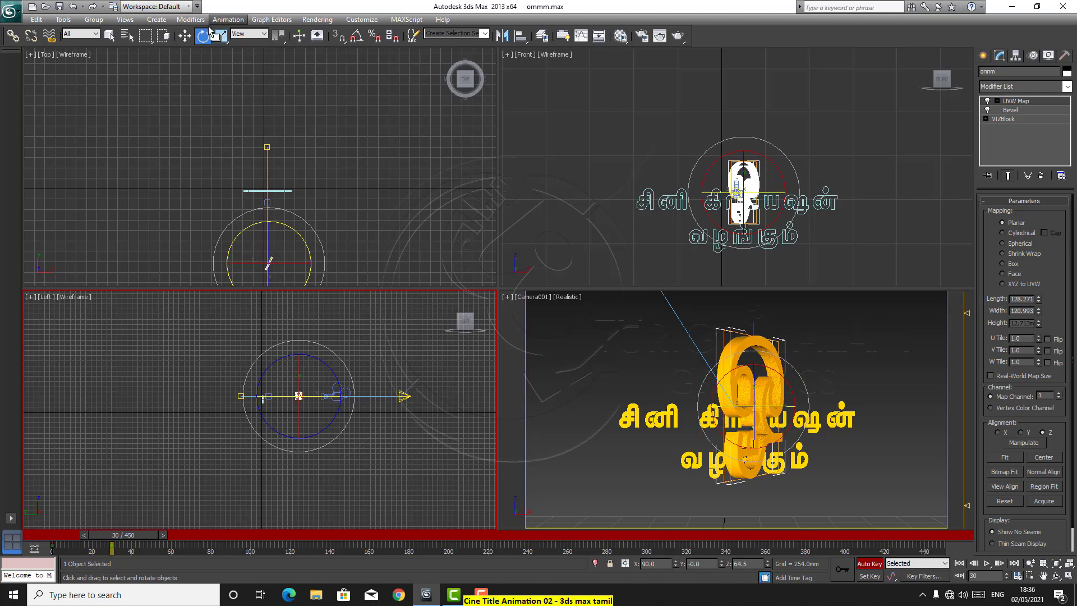
click(184, 36)
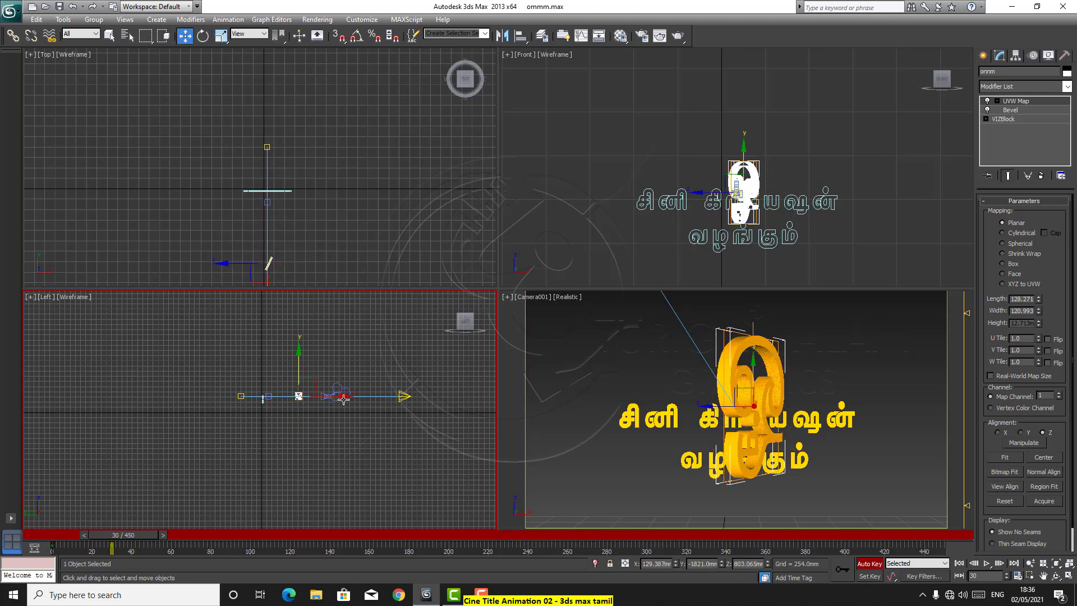
drag(344, 397, 353, 397)
Turn the logo edge-on to the camera and shift it further toward the camera
click(203, 36)
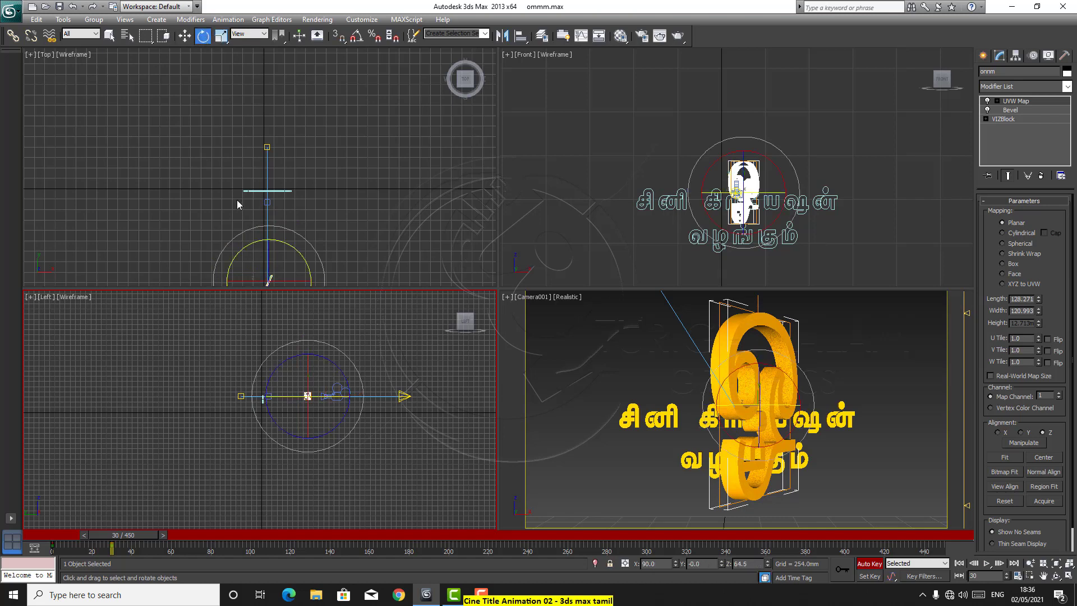
drag(280, 396, 309, 402)
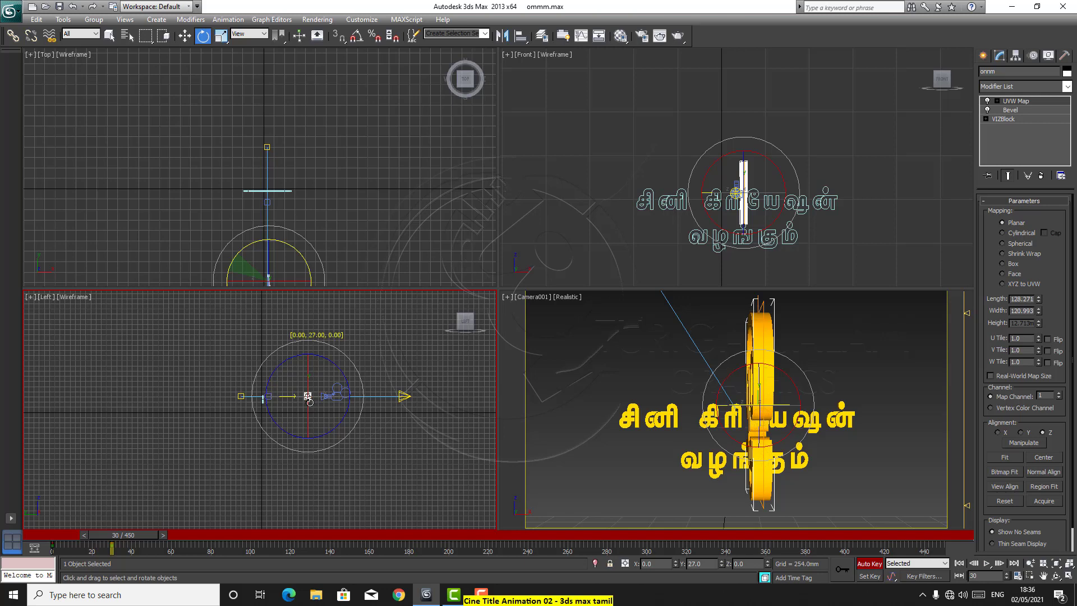
click(185, 36)
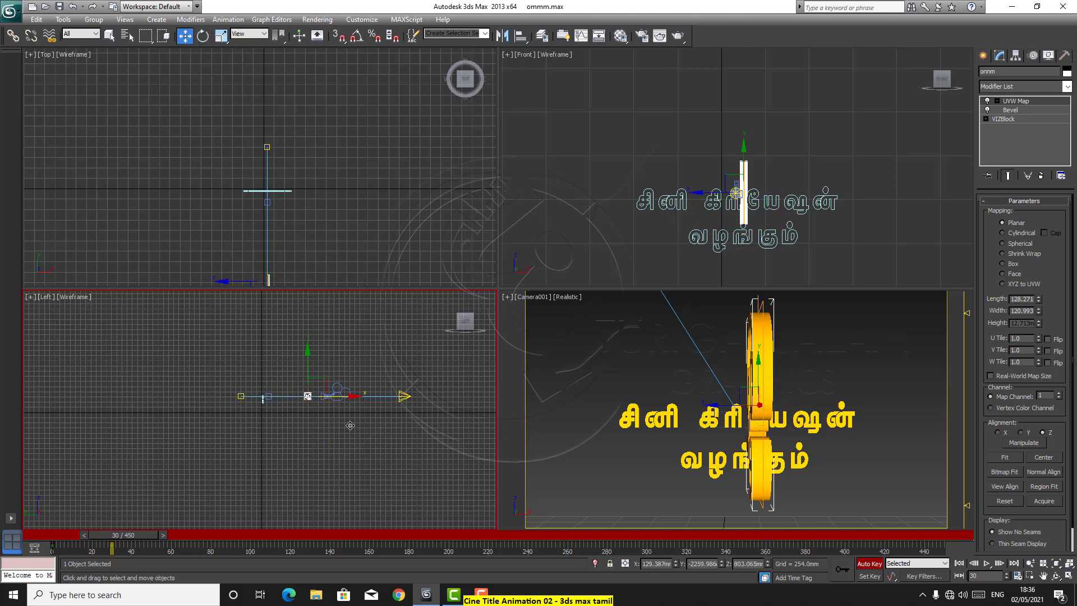
mouse_move(351, 396)
mouse_down()
mouse_move(293, 396)
mouse_move(350, 399)
mouse_up()
click(202, 36)
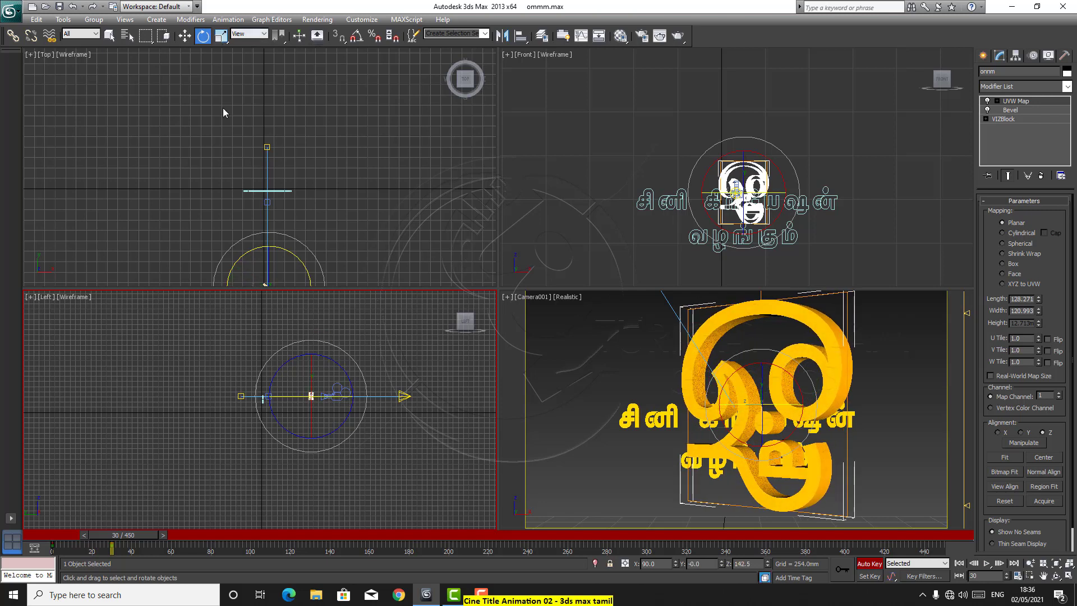
click(185, 36)
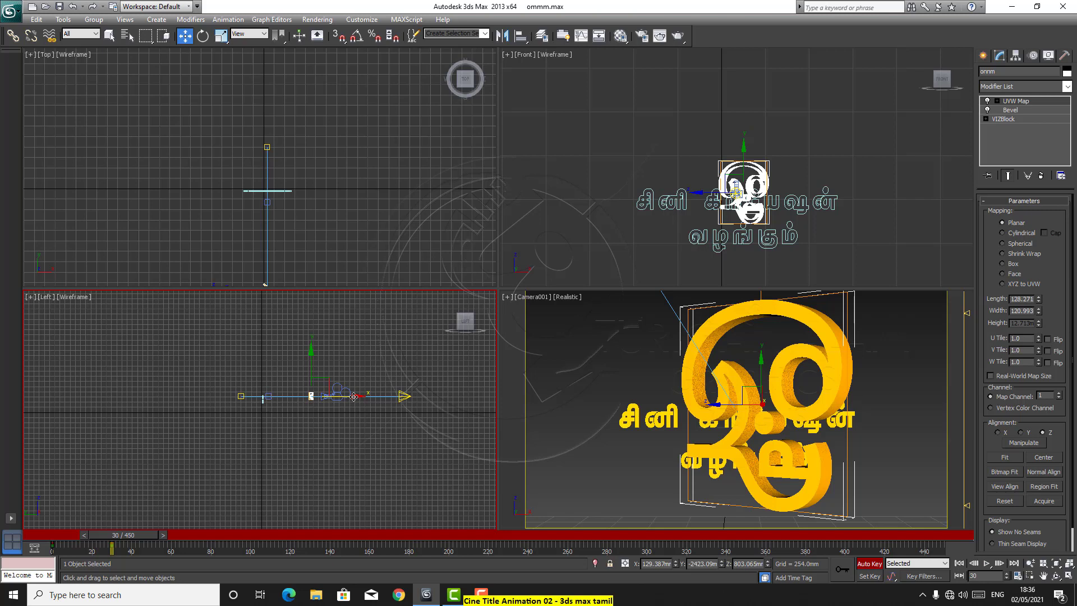
drag(355, 397, 357, 397)
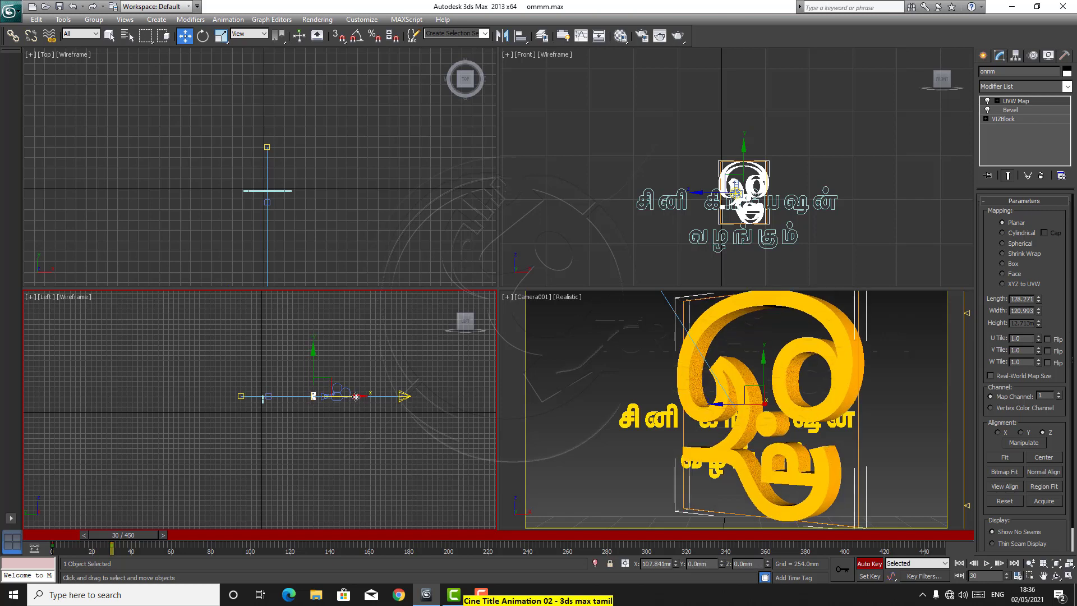
Rotate the logo to 35 degrees, bring it closer, then rotate a further 24 degrees
click(203, 36)
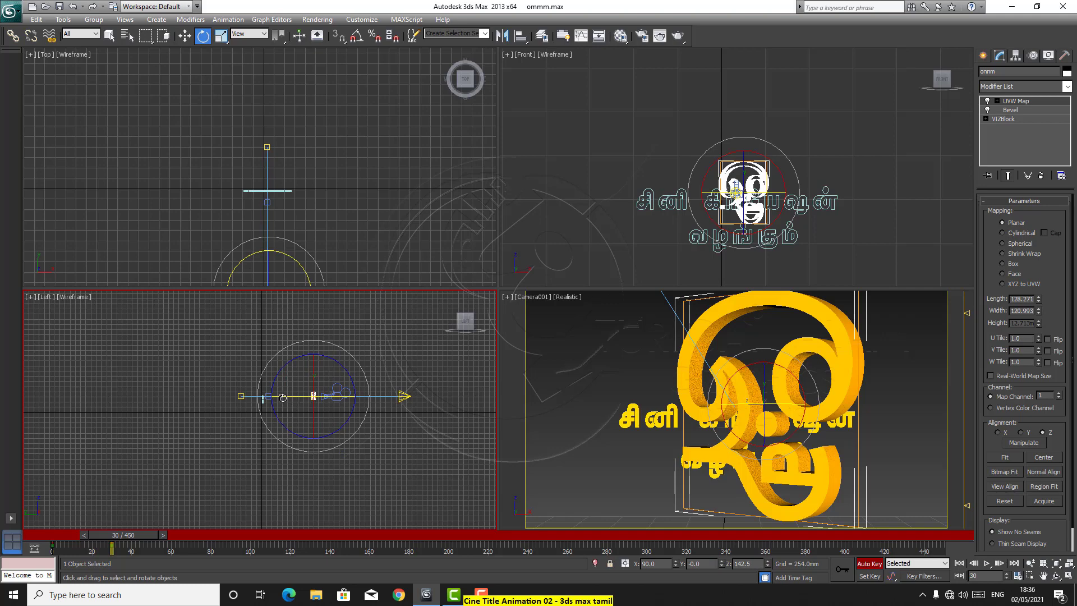
drag(283, 397, 409, 307)
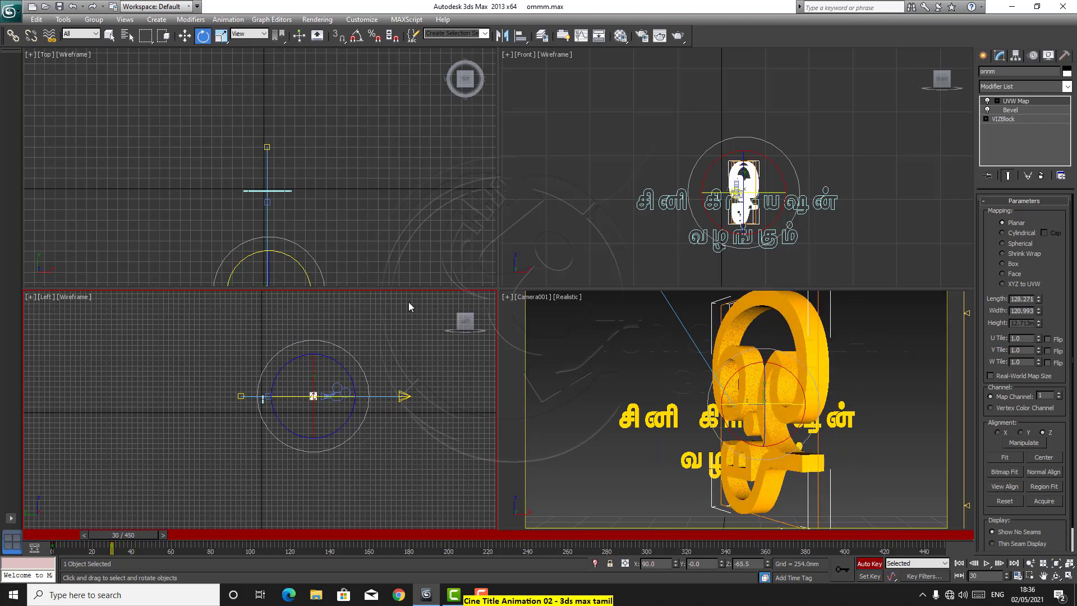
click(184, 35)
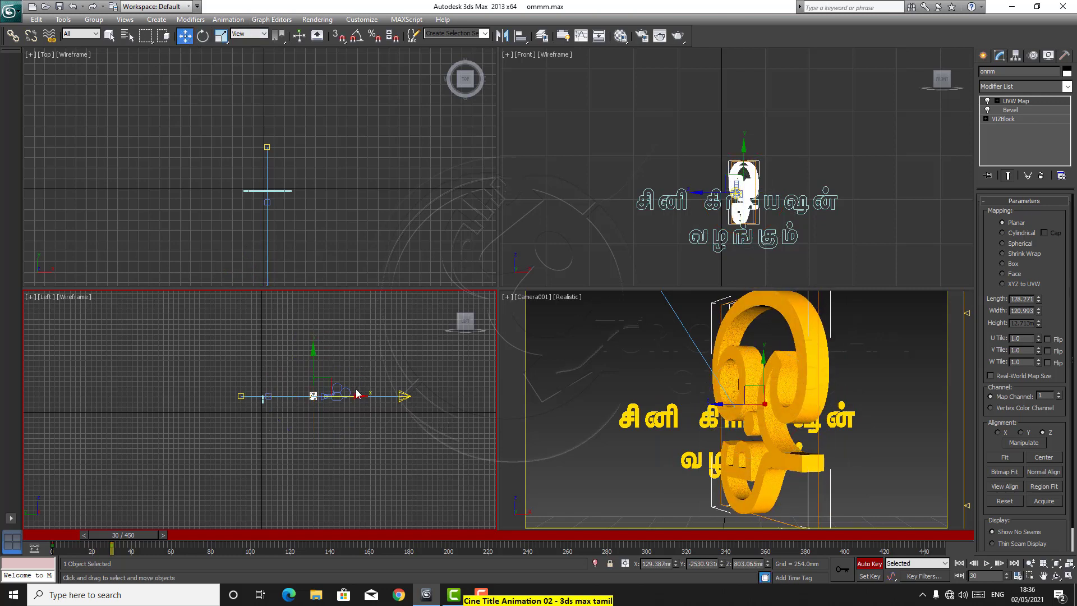
drag(359, 396, 362, 396)
click(205, 35)
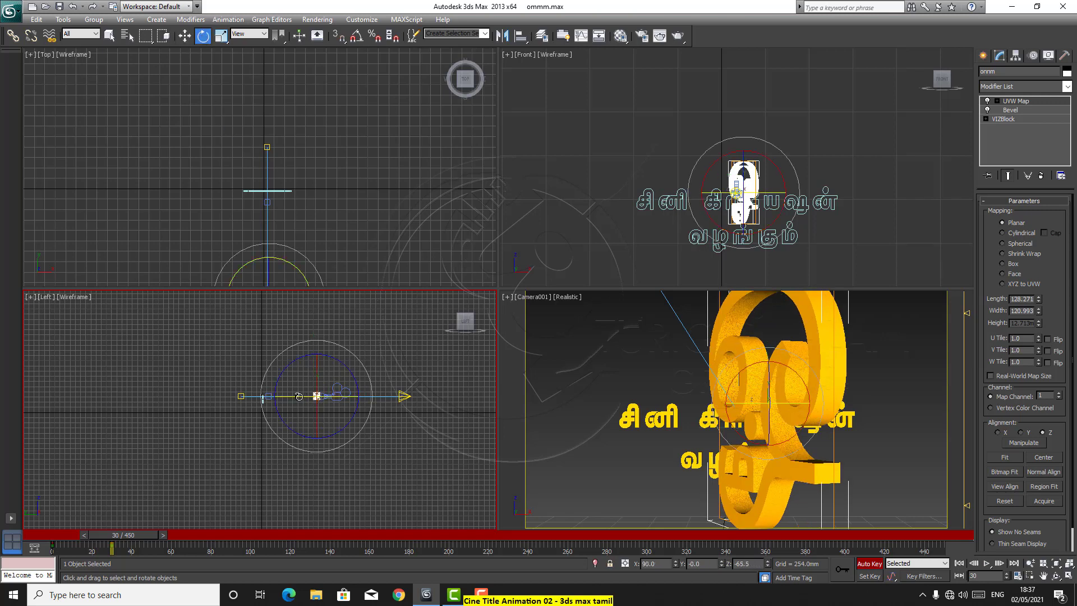
drag(299, 396, 337, 403)
Move the logo nearer, rotate it a further 25 degrees and settle it low in front of the camera
click(184, 35)
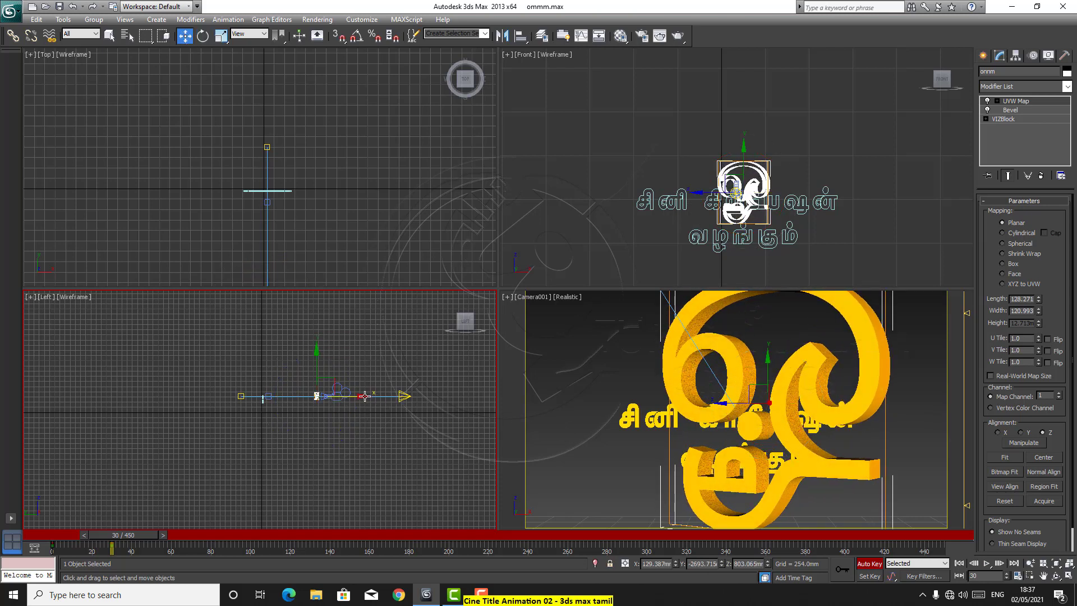
drag(365, 396, 372, 395)
click(202, 35)
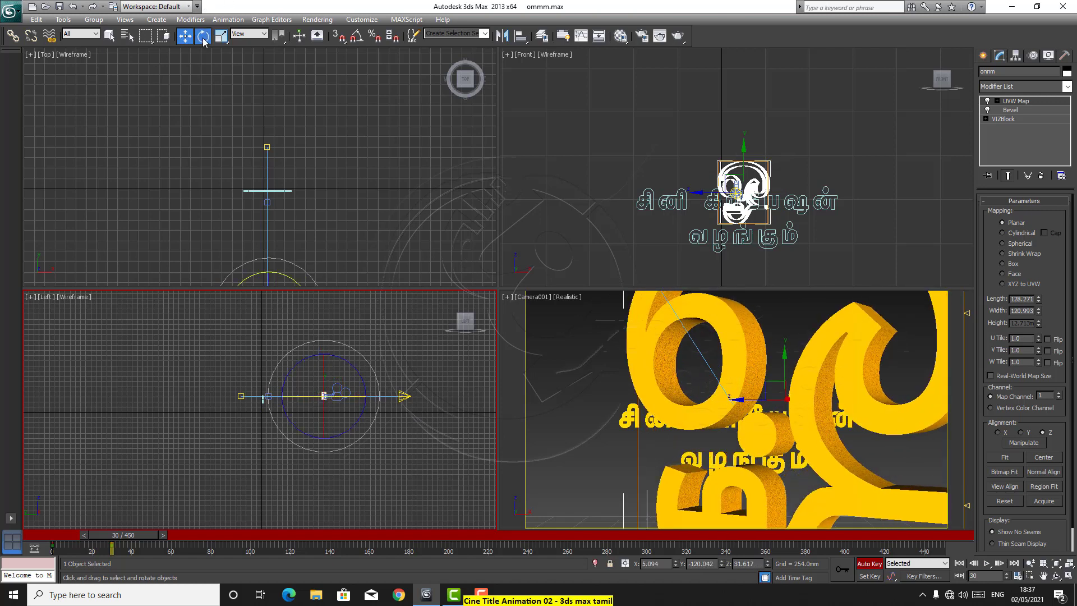
drag(291, 396, 328, 398)
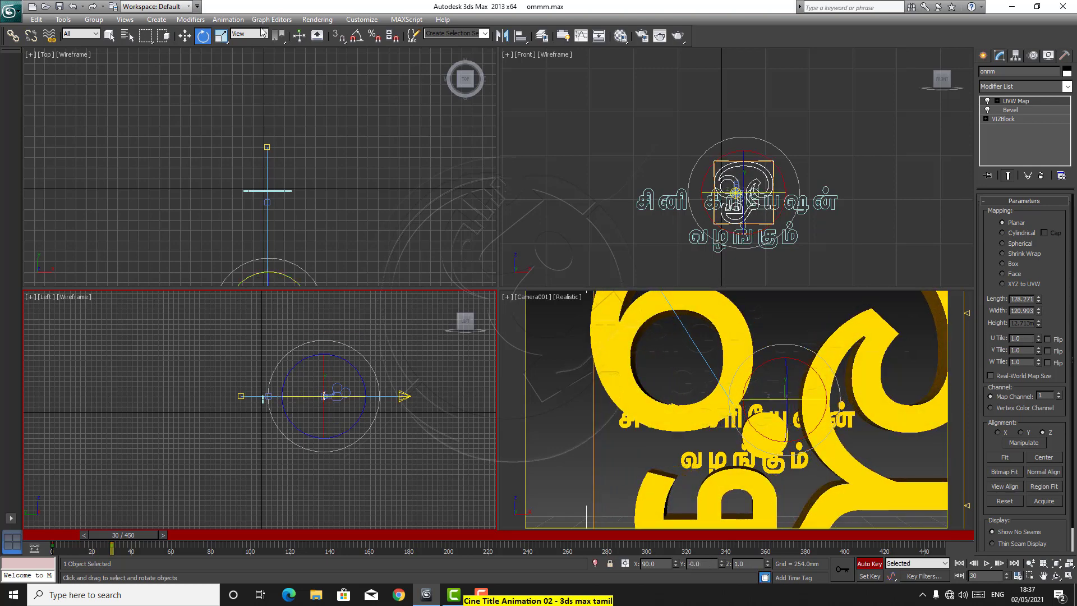
click(185, 36)
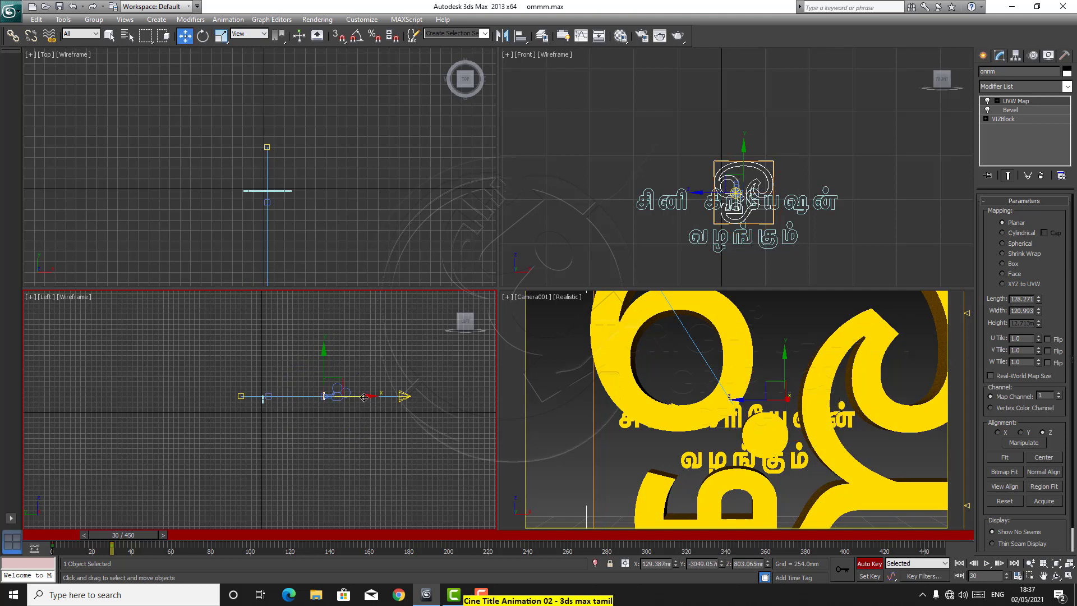
drag(371, 397, 374, 397)
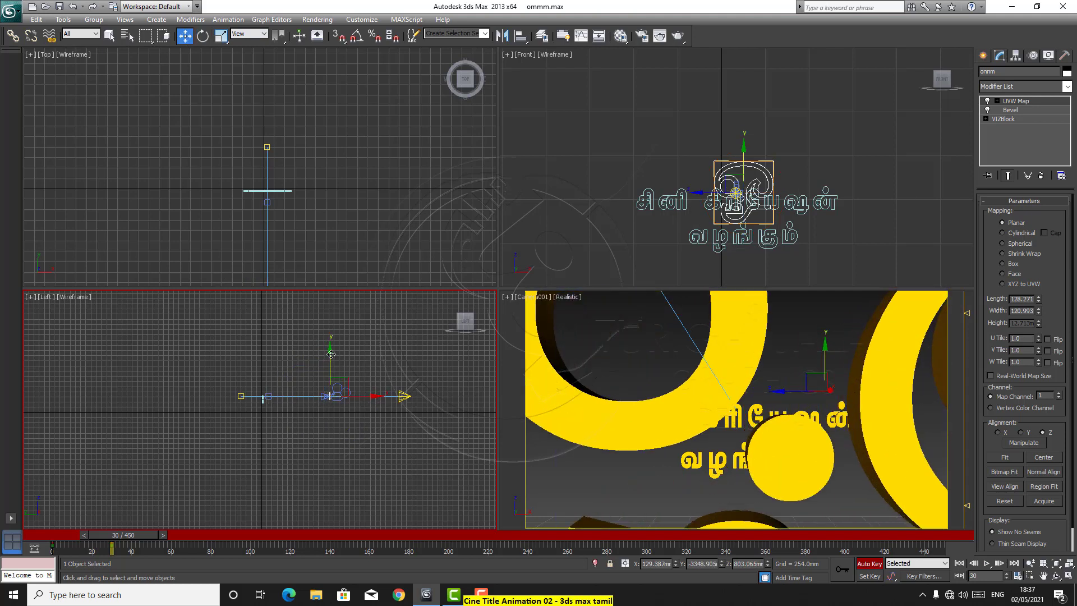
drag(332, 354, 334, 357)
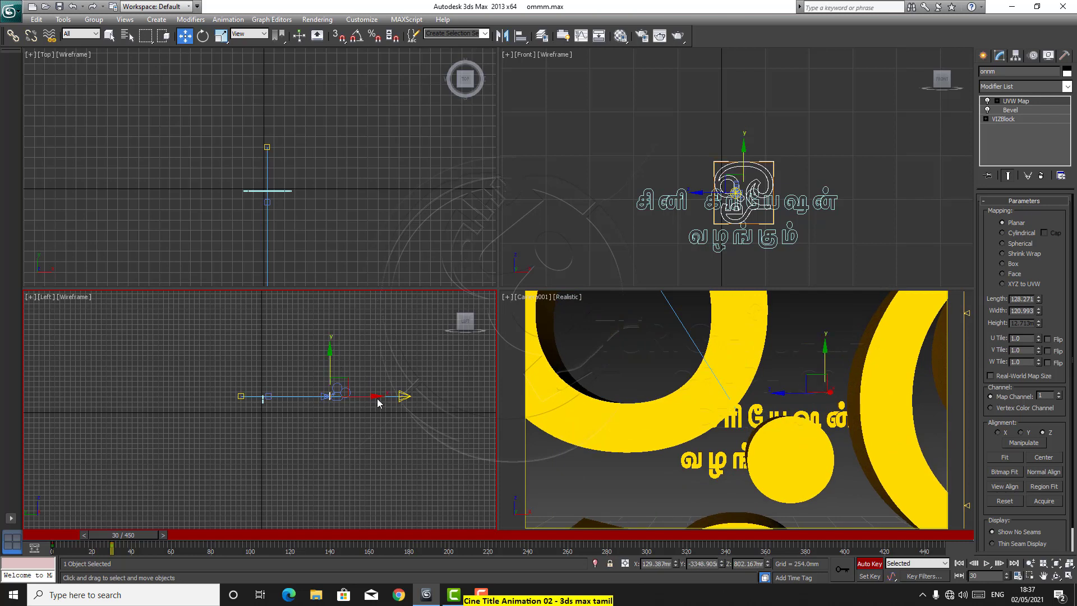
drag(376, 395, 379, 395)
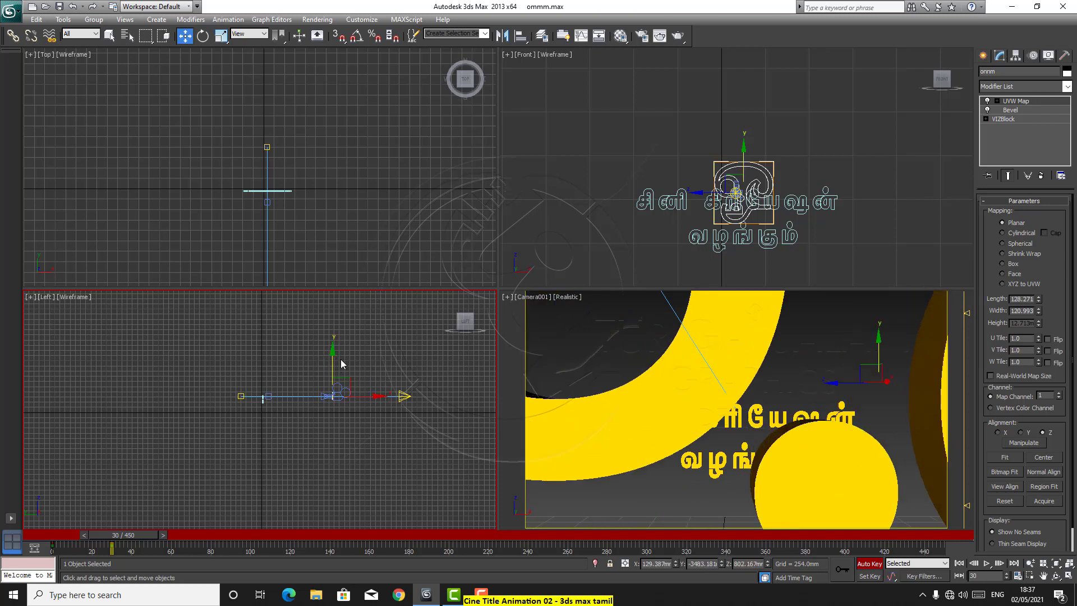
drag(333, 352, 343, 354)
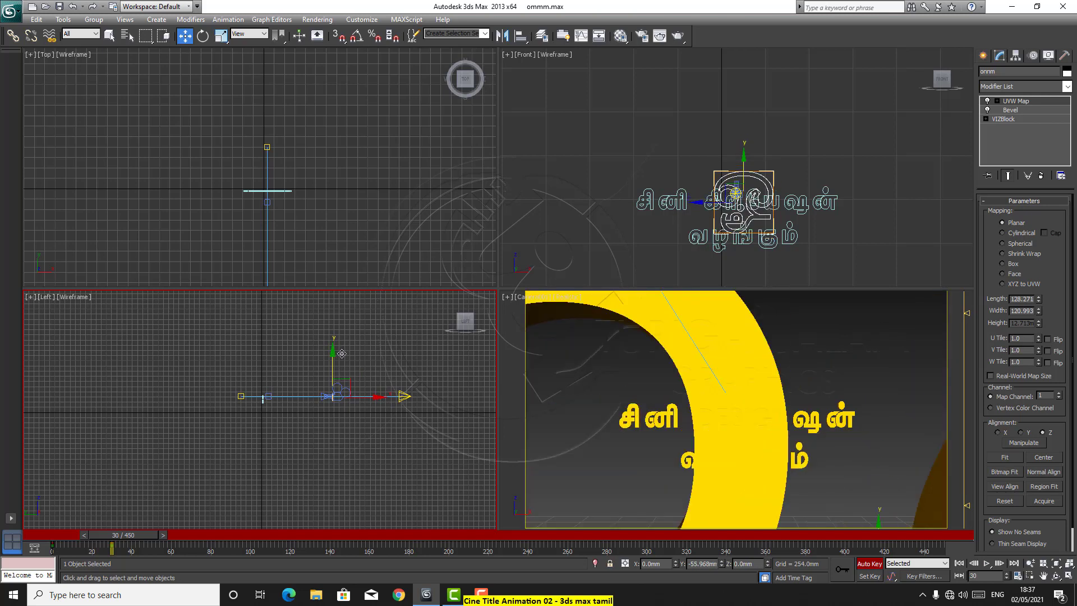
Reselect the logo and drag it along X in the Left view past Camera001
click(375, 398)
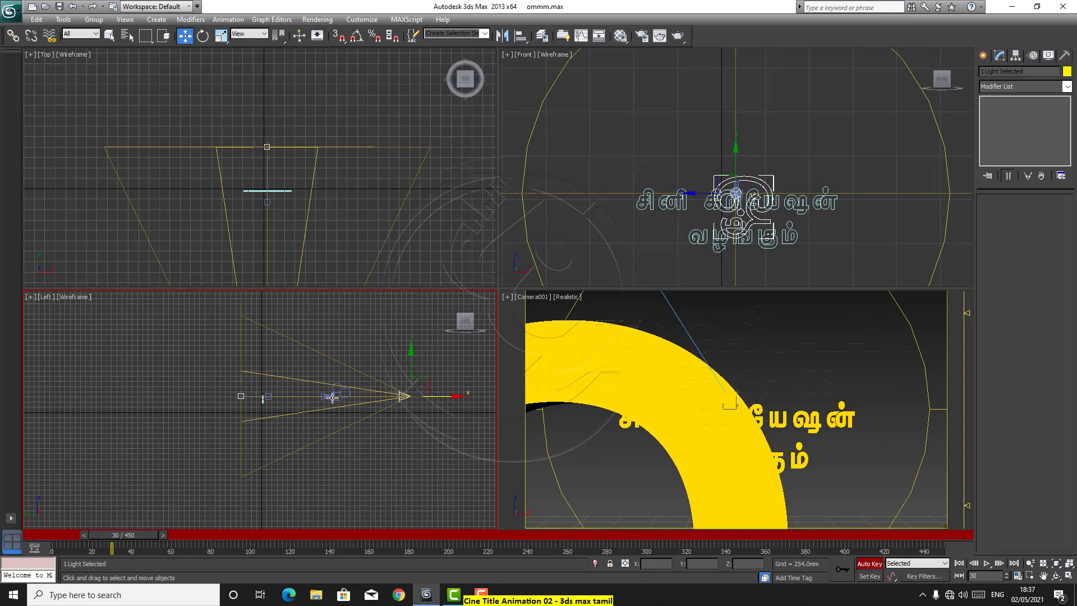
click(332, 398)
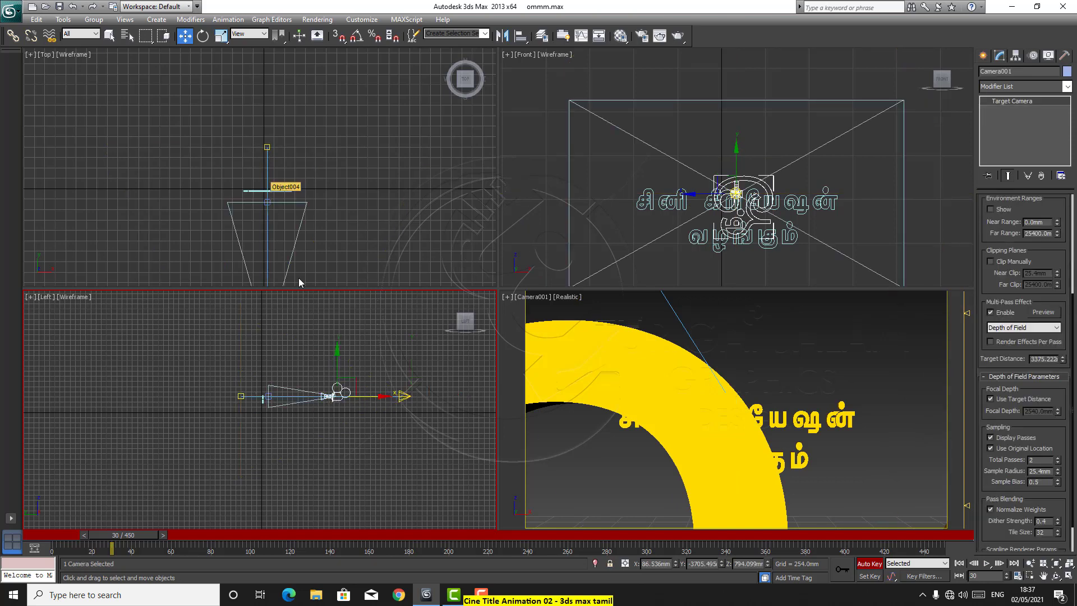
click(586, 372)
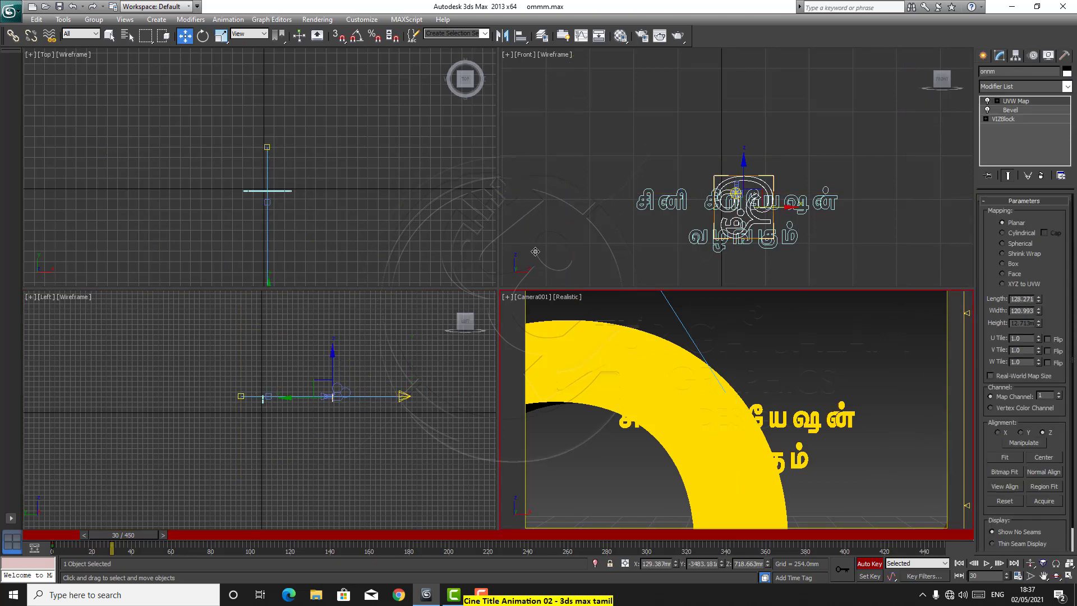
click(332, 357)
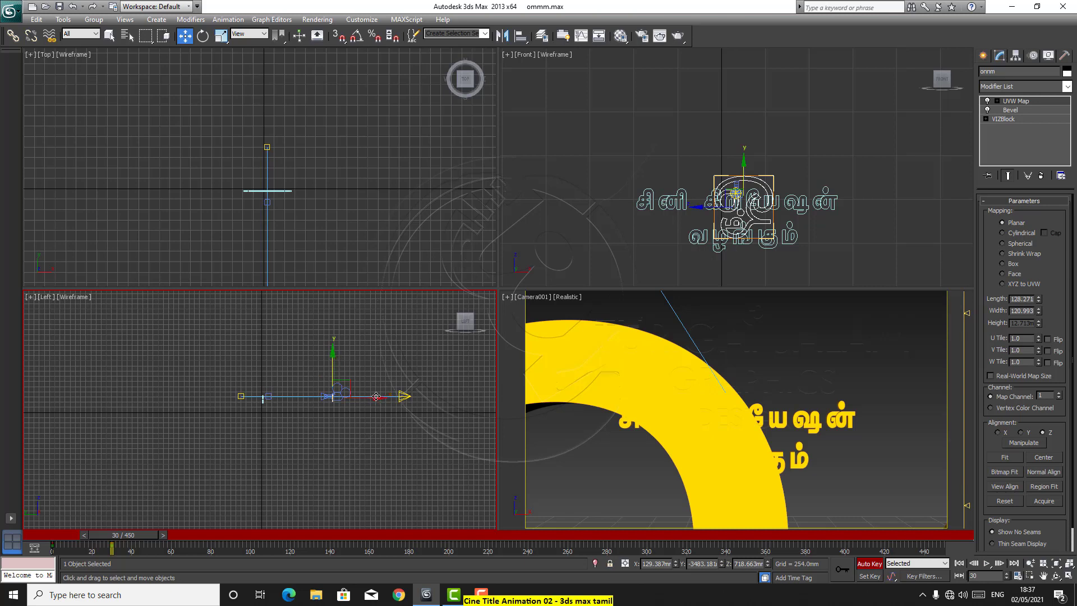
drag(378, 399, 408, 414)
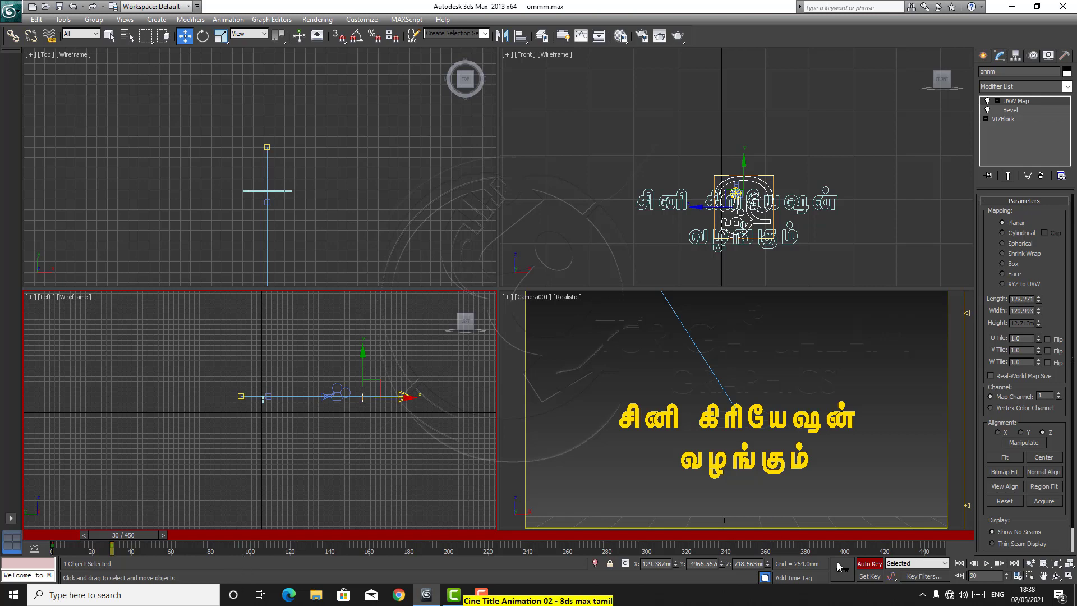
Turn off Auto Key and drag the logo's frame-0 key to frame 6
click(876, 564)
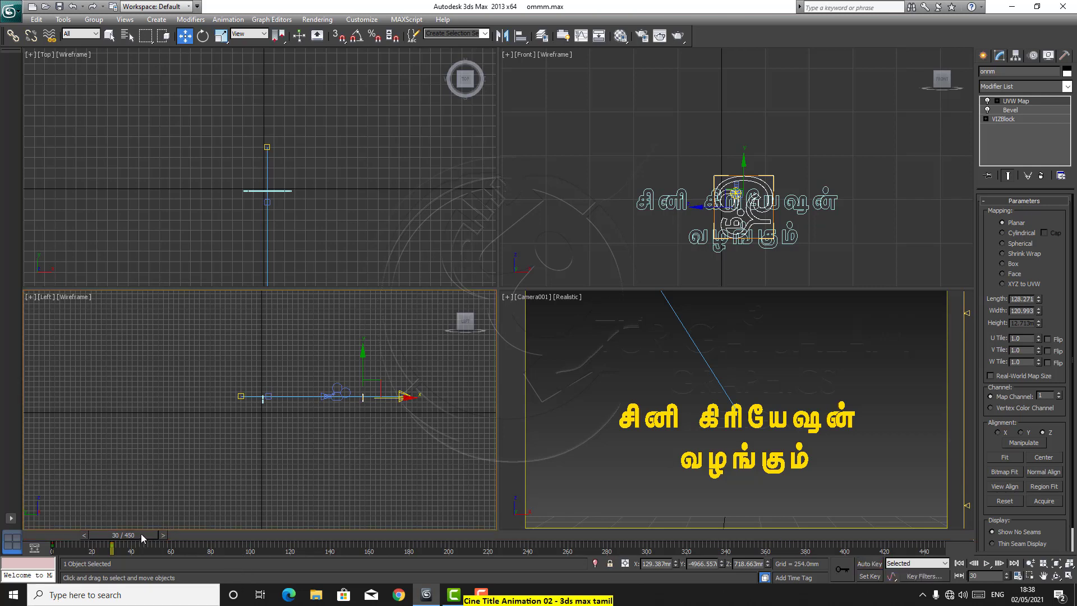
drag(142, 537, 188, 537)
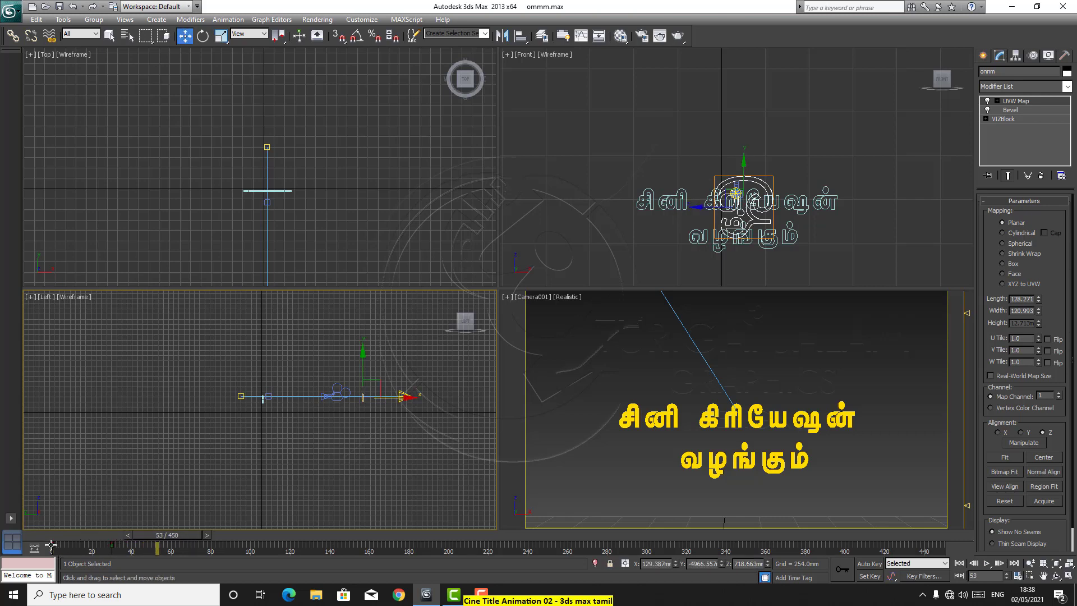
drag(52, 545, 111, 578)
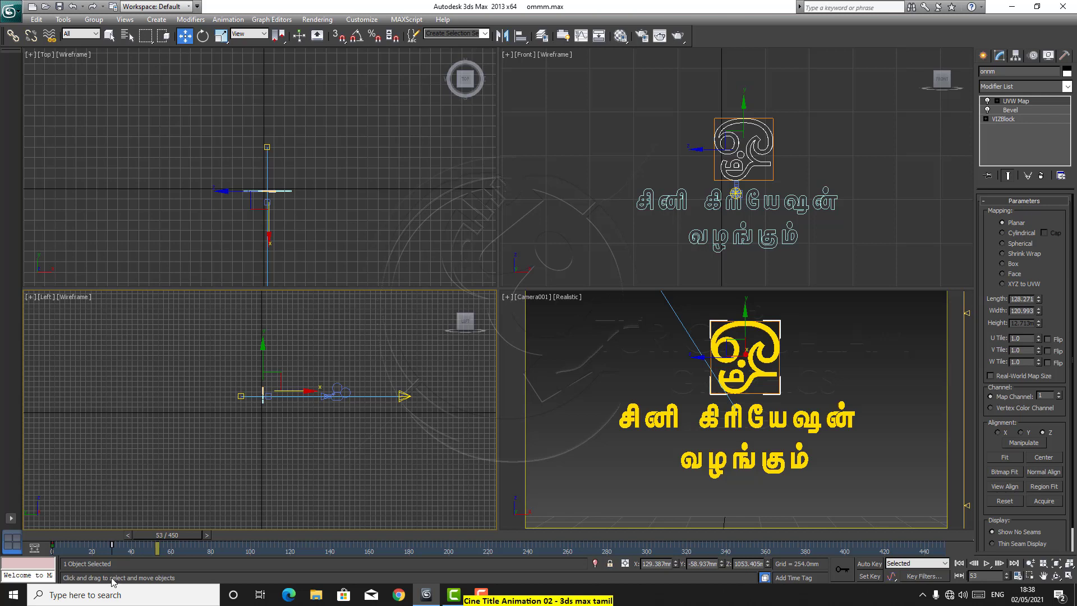
Scrub the timeline back and forth to preview the logo flying in above the title
mouse_move(158, 537)
mouse_down()
mouse_move(236, 539)
mouse_move(173, 541)
mouse_up()
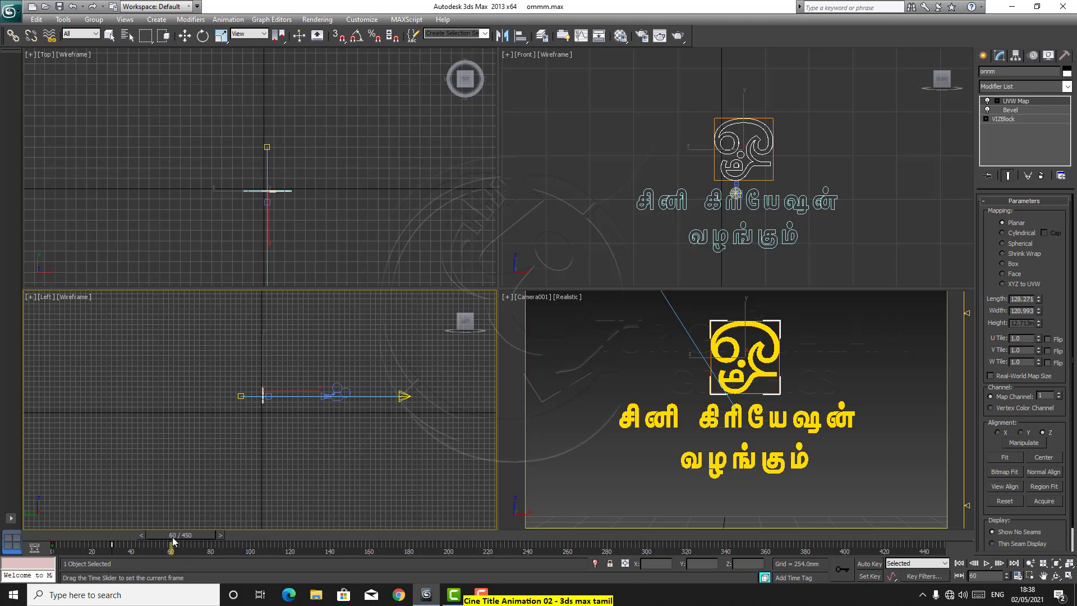
key(w)
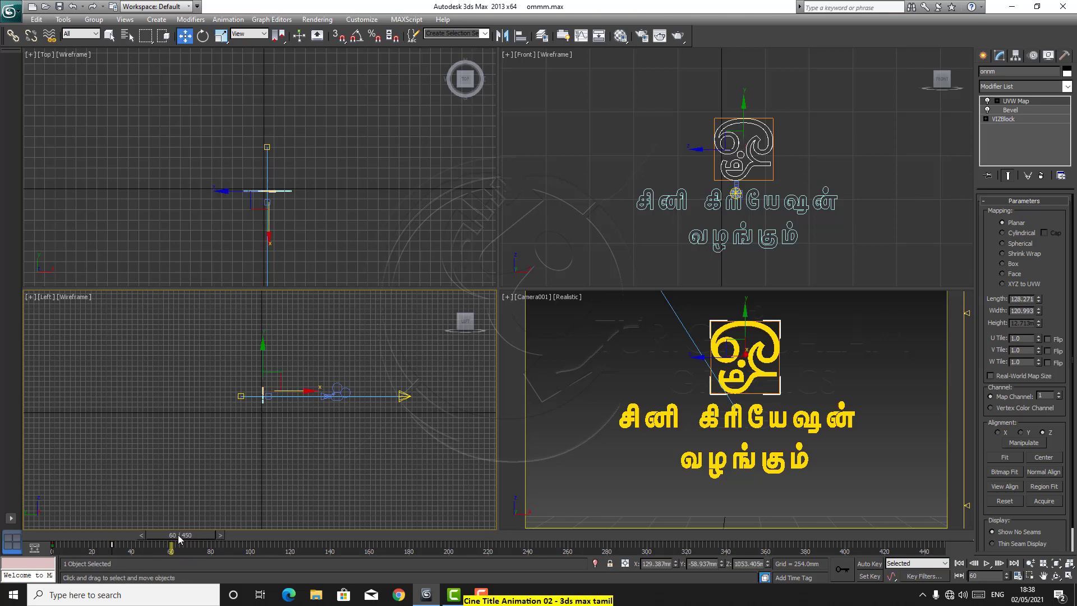
drag(178, 540, 65, 544)
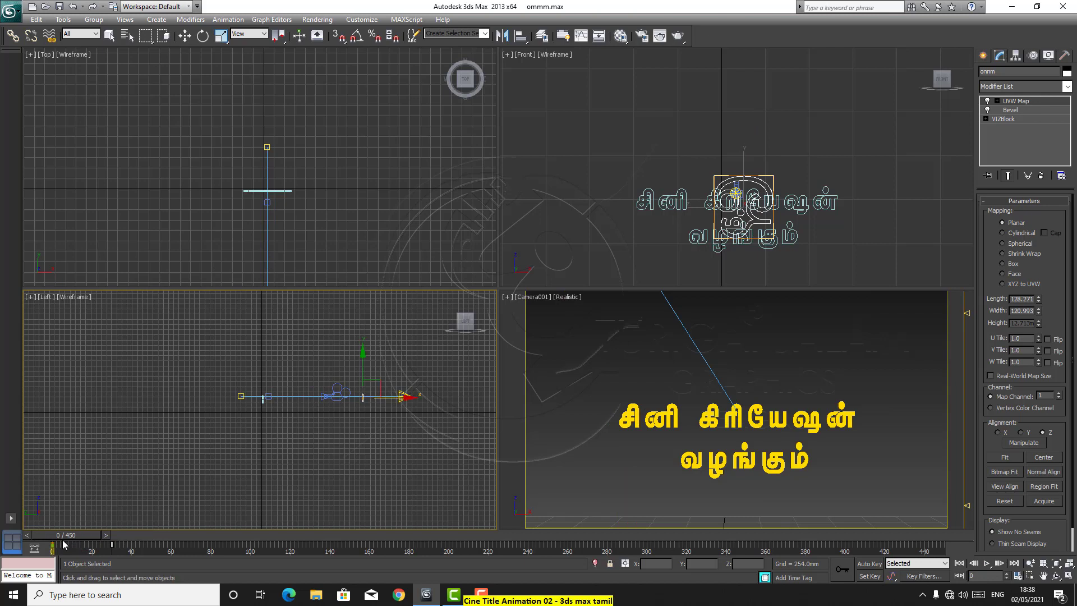
key(w)
drag(64, 537, 180, 550)
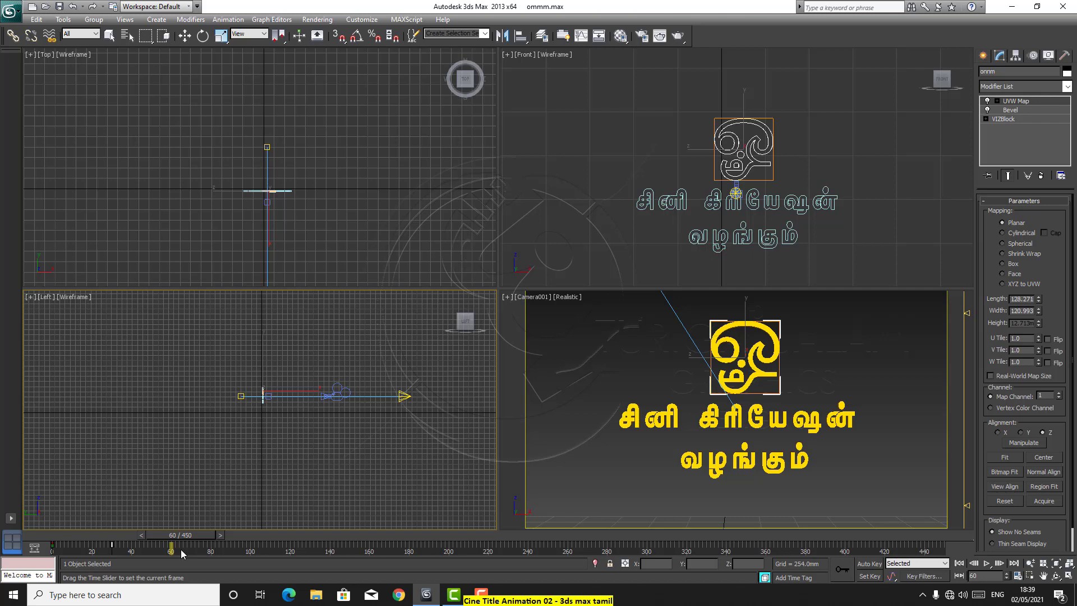
With Auto Key on, select the letter சி and shift it left and up in the Left view
key(w)
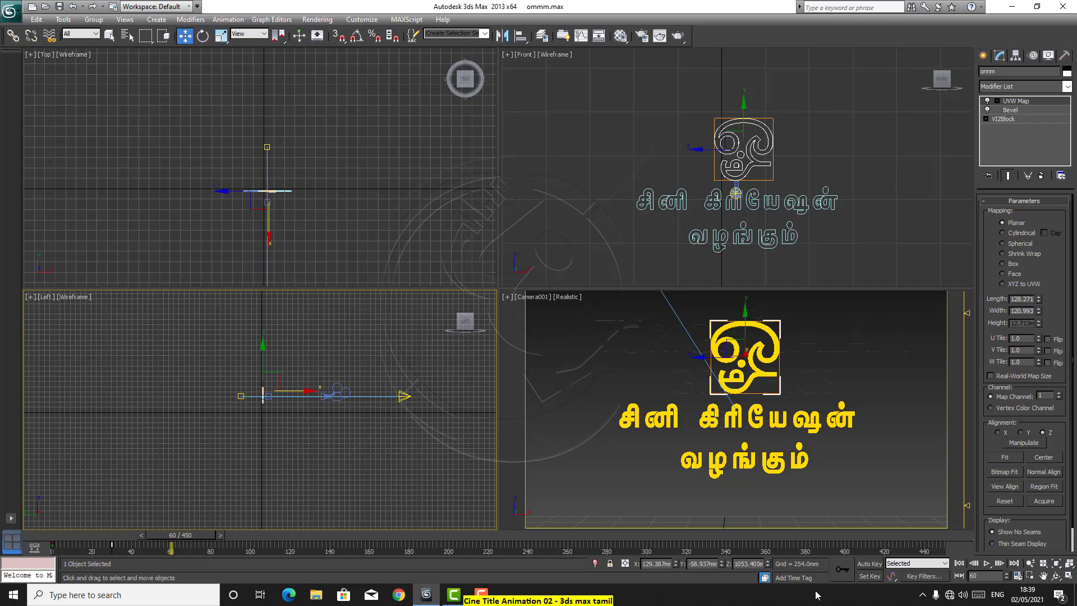
click(873, 563)
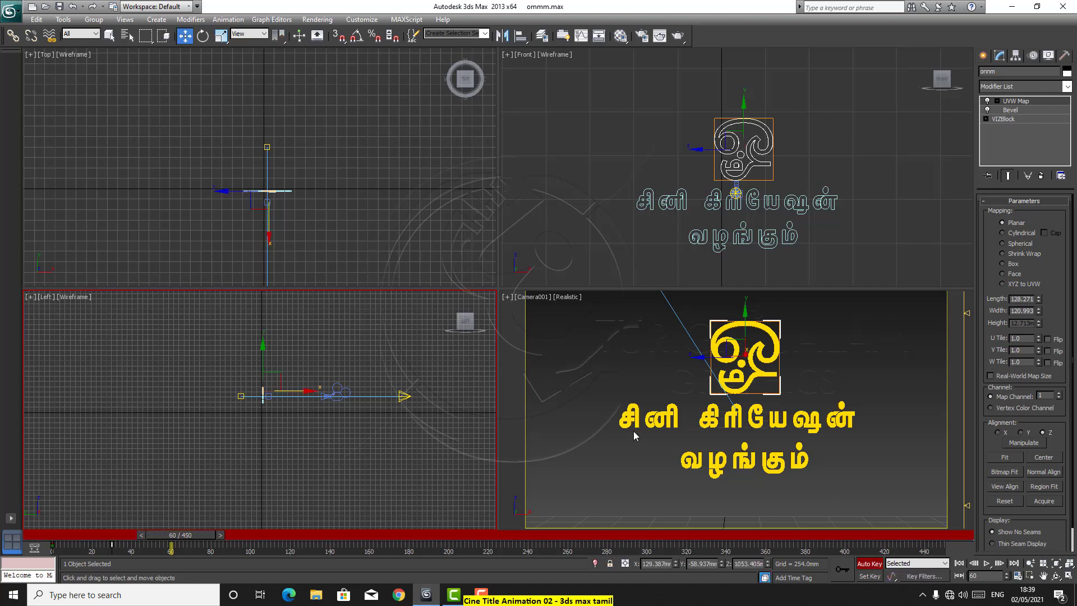
click(637, 413)
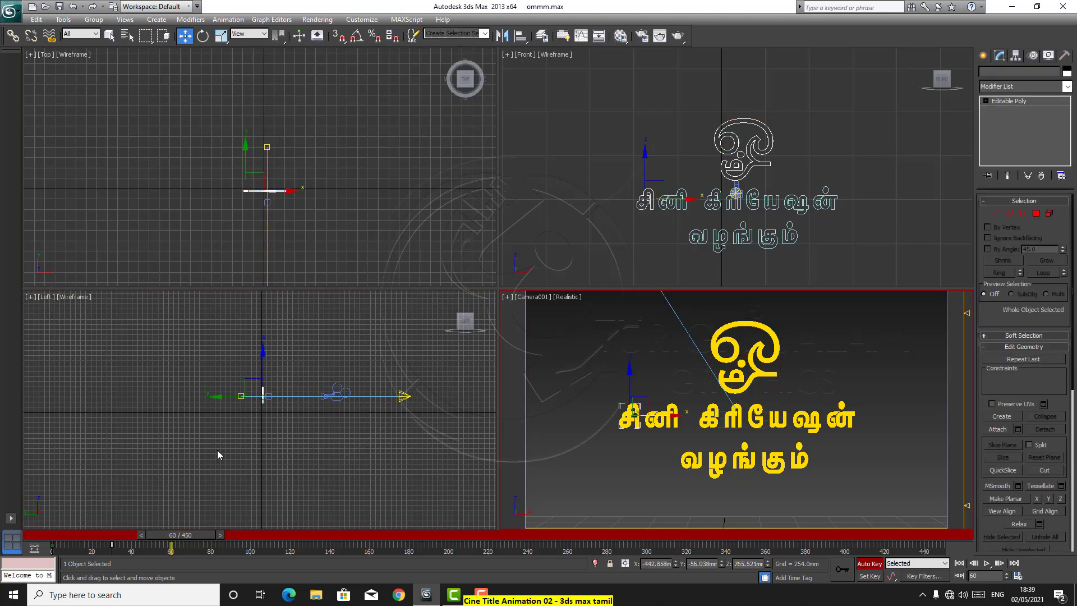
click(263, 351)
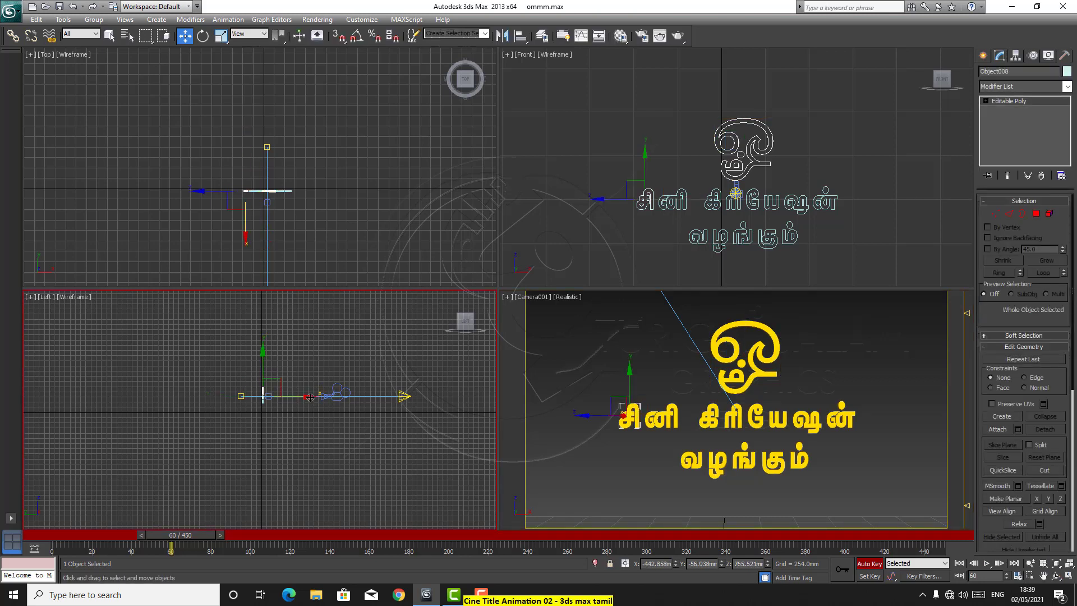
drag(311, 398, 320, 398)
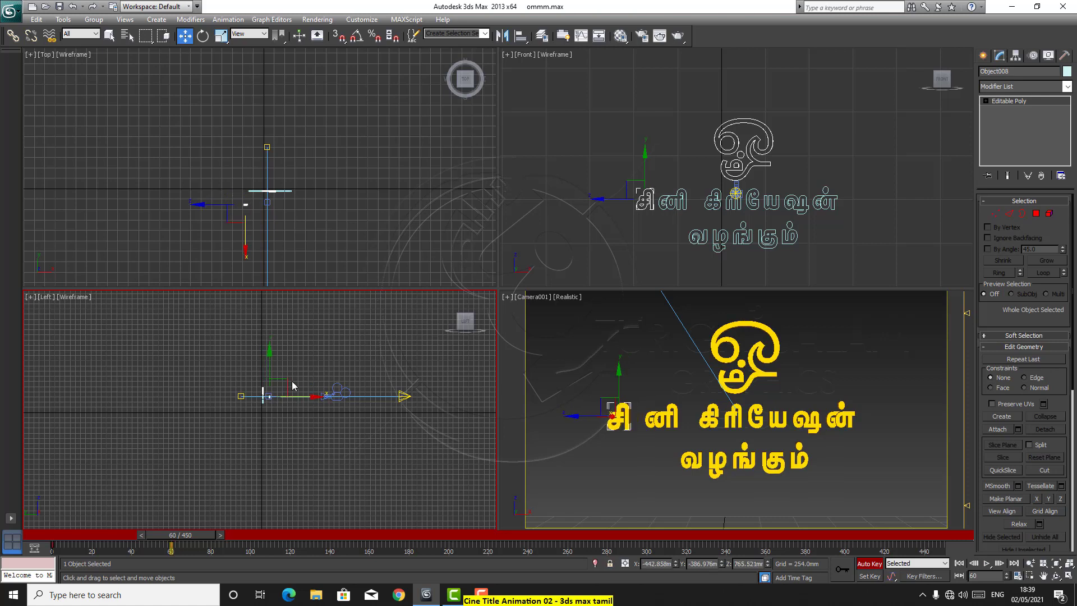
drag(269, 357, 269, 343)
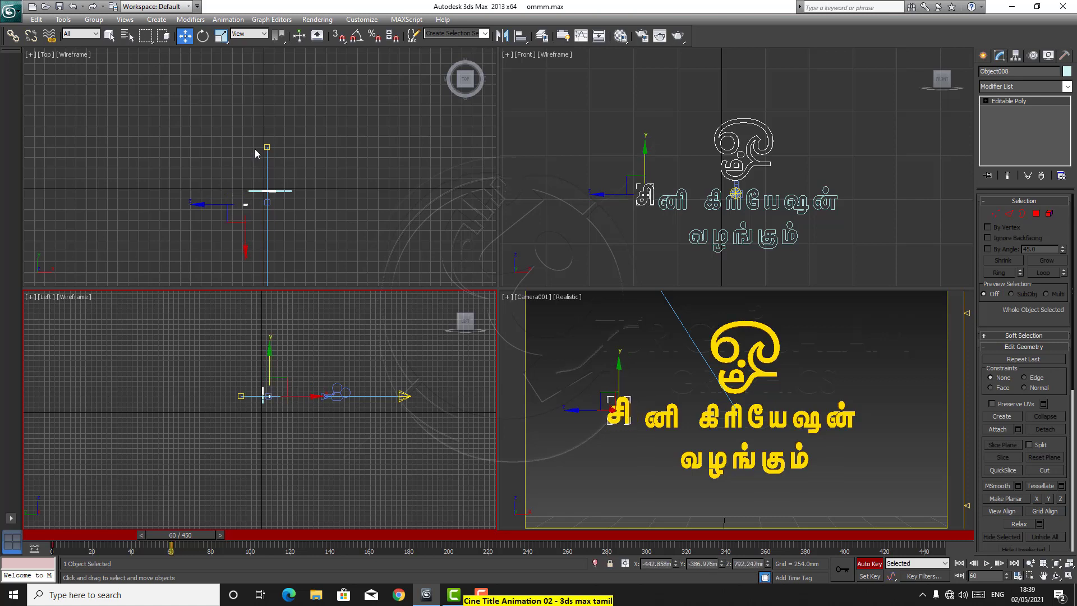
Slide the letter சி right across the title in Top view and shift it in depth
click(199, 206)
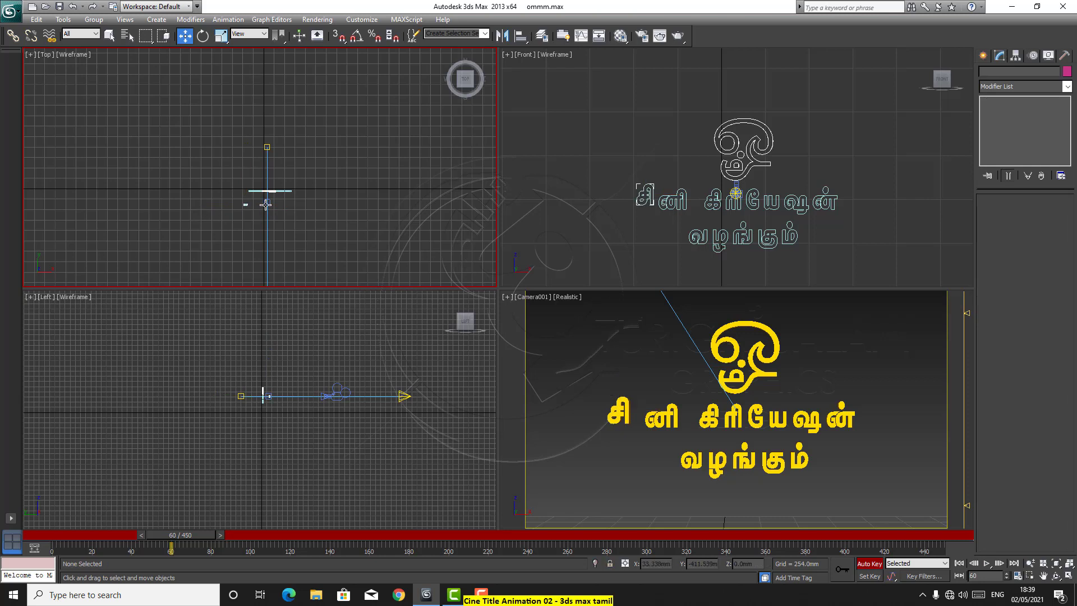
click(243, 205)
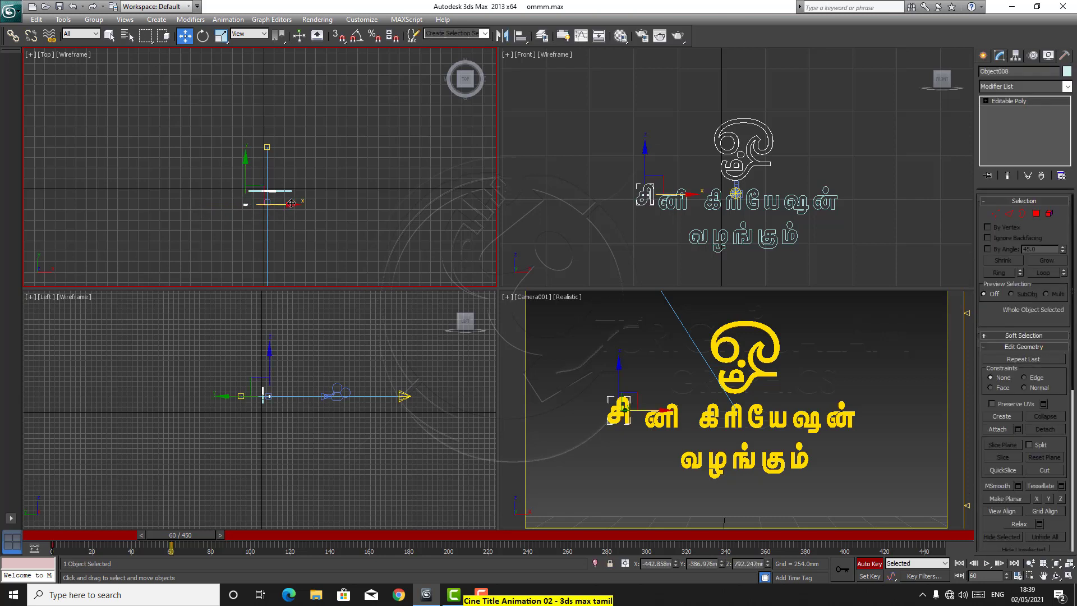
drag(291, 204, 313, 204)
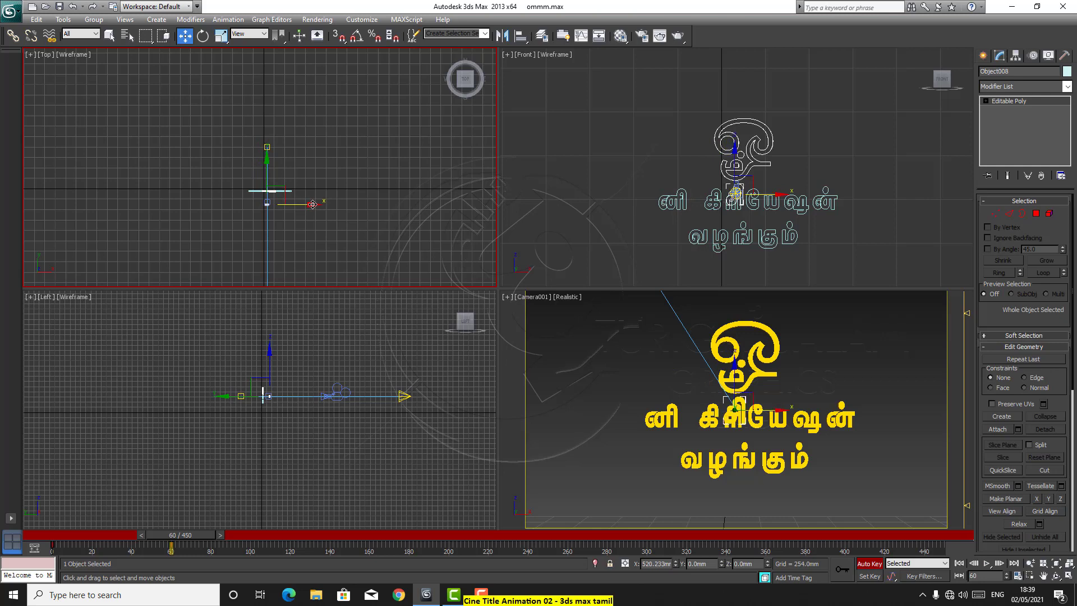
drag(312, 204, 313, 206)
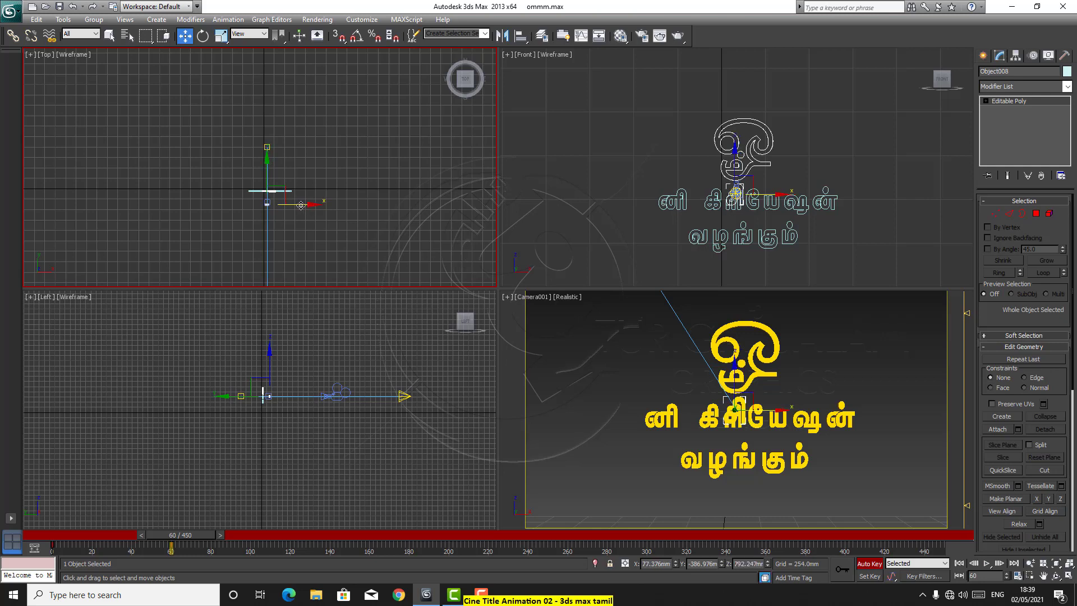
click(271, 355)
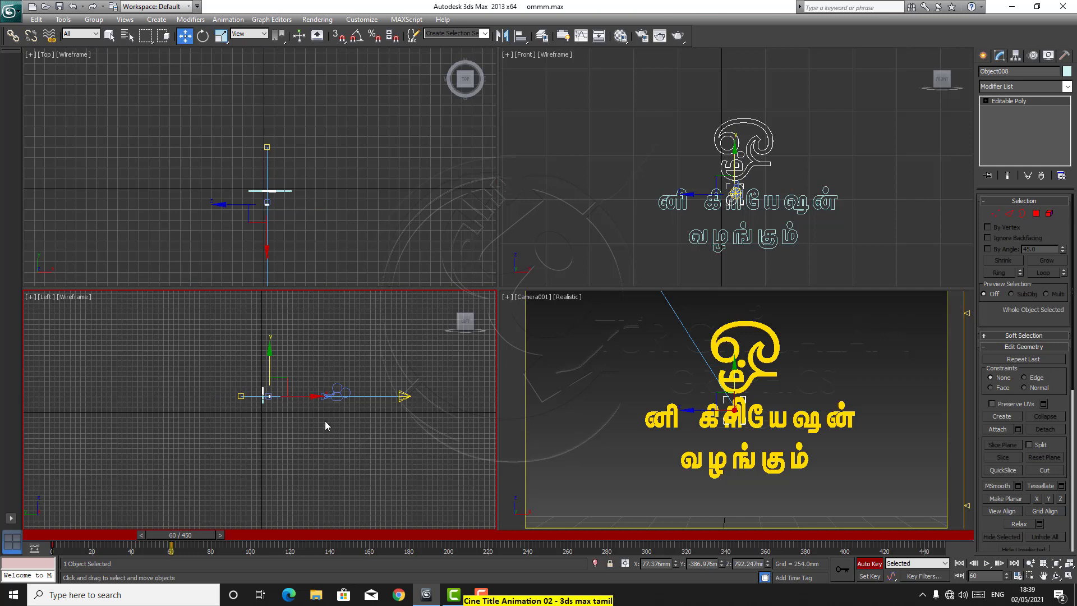
drag(314, 397, 324, 397)
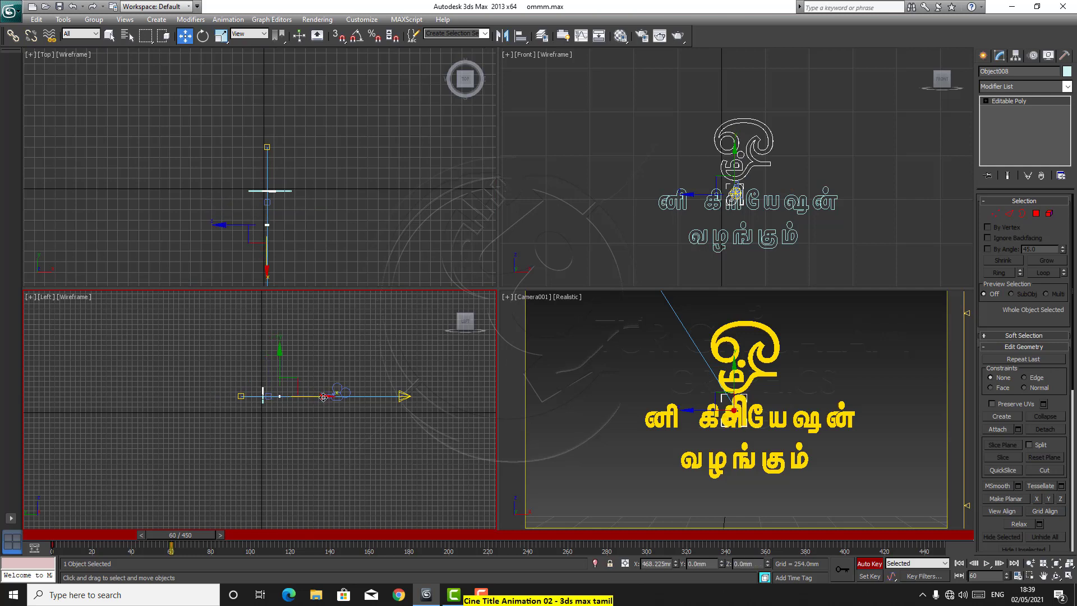
Rotate the letter சி about 27 degrees, then tumble it to about 64 degrees
click(201, 38)
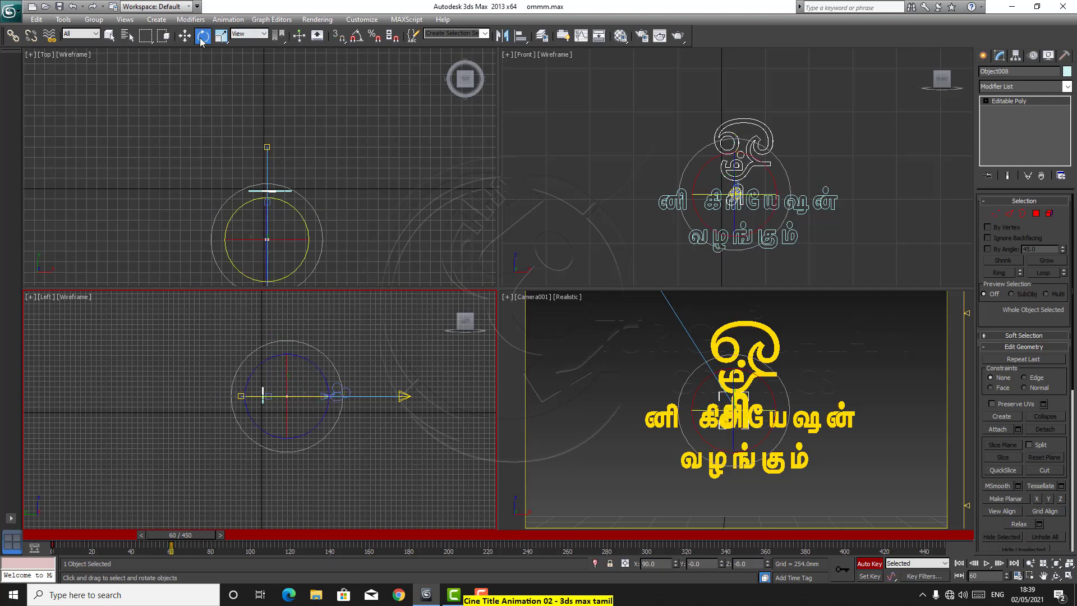
drag(263, 397, 354, 398)
click(187, 39)
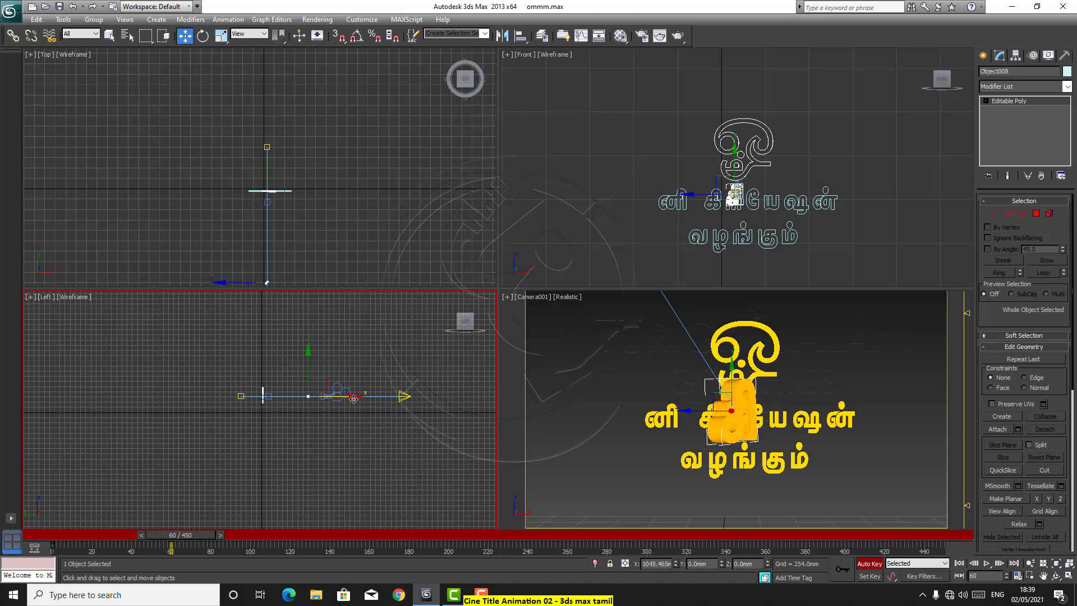
click(203, 36)
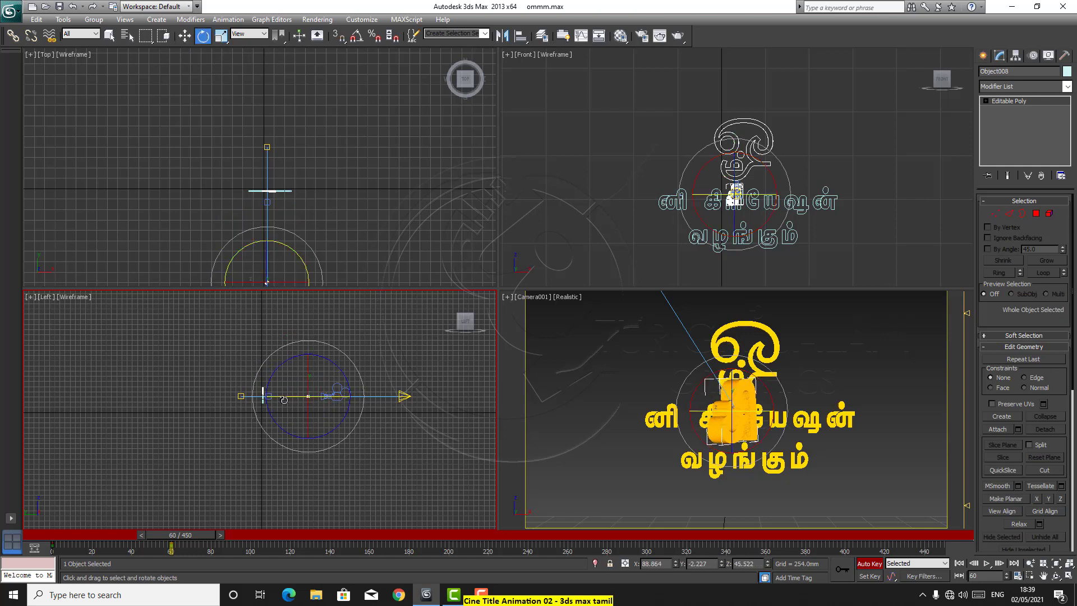
drag(292, 397, 413, 402)
click(482, 596)
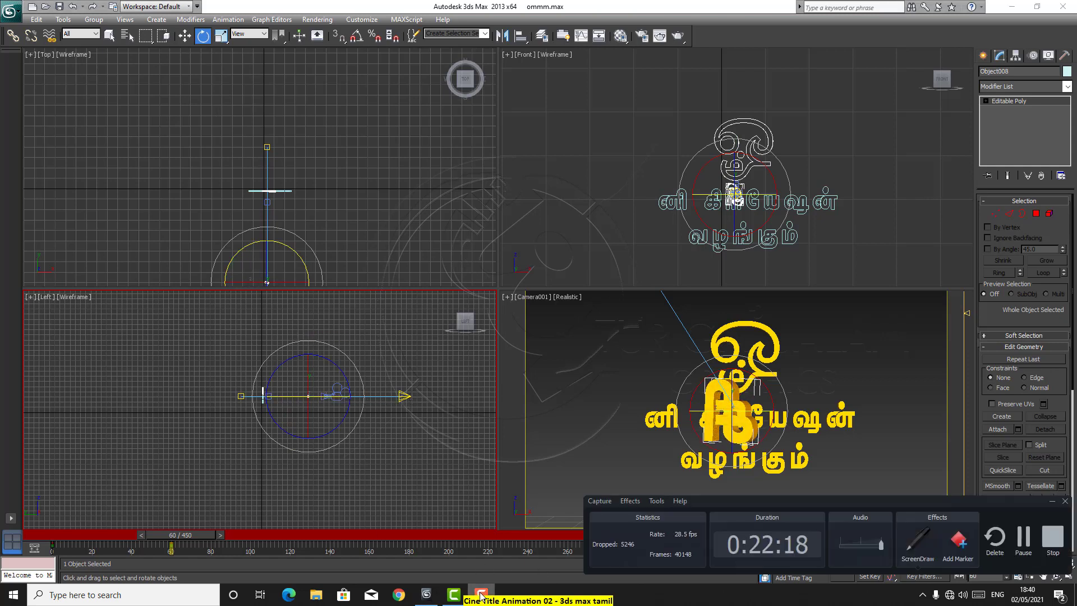